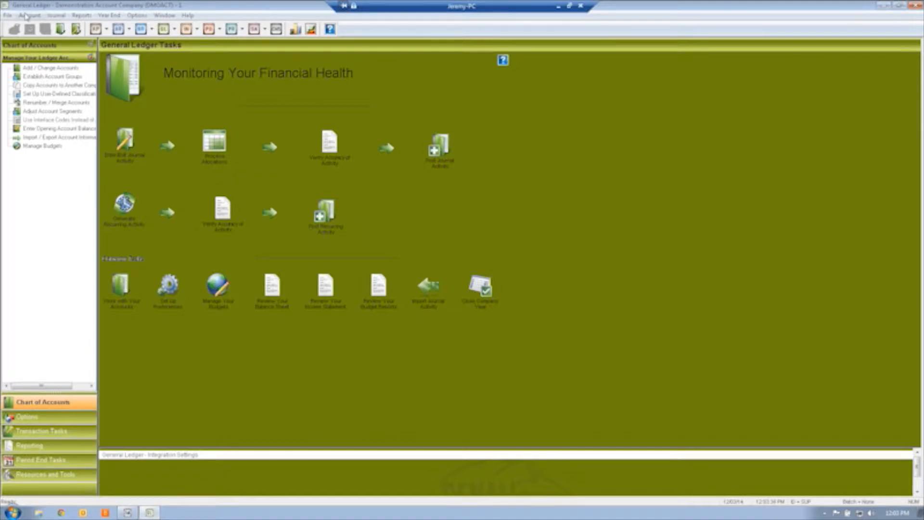
Dismiss the Xmarks login popup and open the GL Budget Management window.
left_click(29, 16)
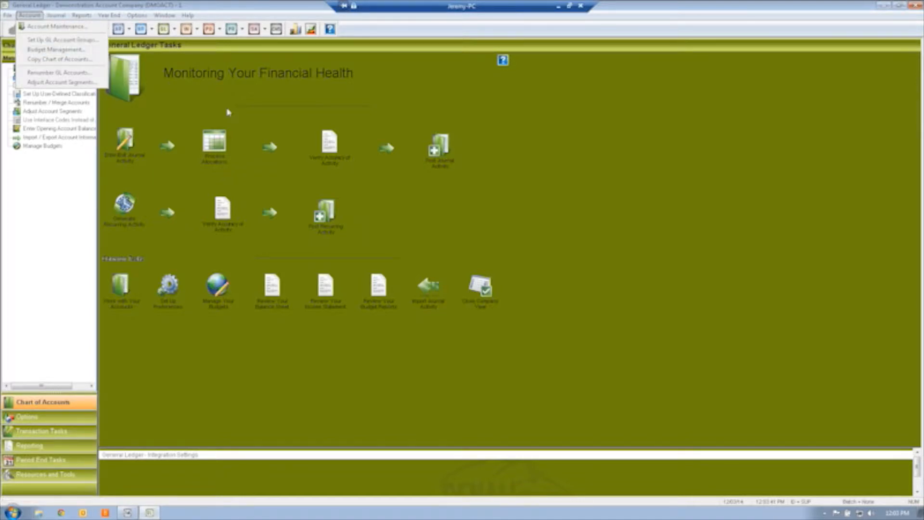
left_click(230, 113)
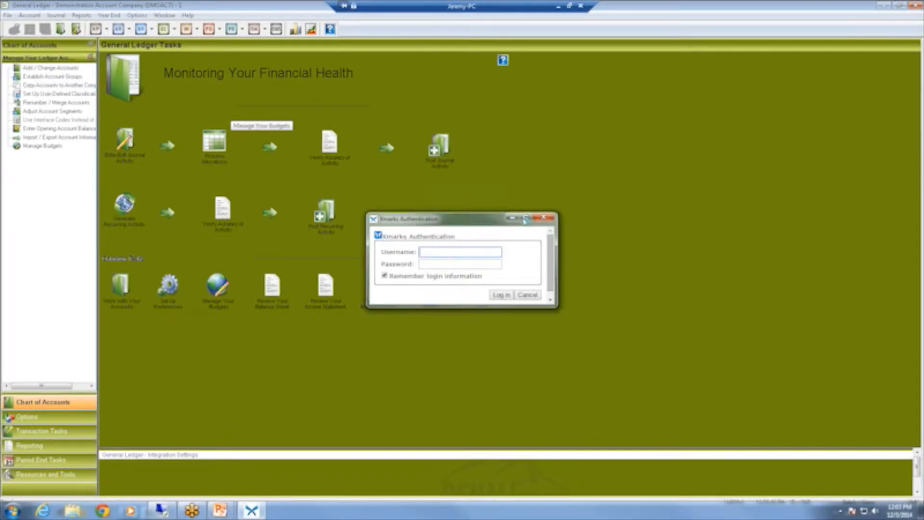
left_click(513, 218)
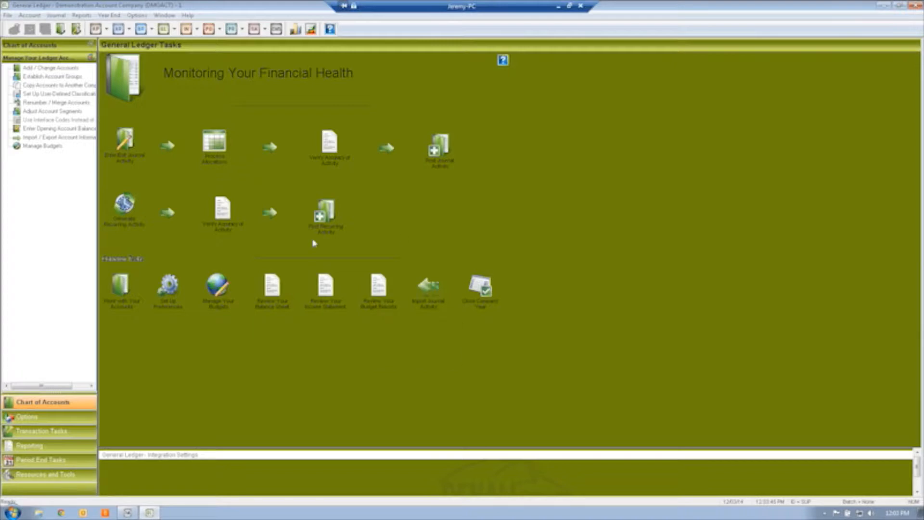
left_click(216, 291)
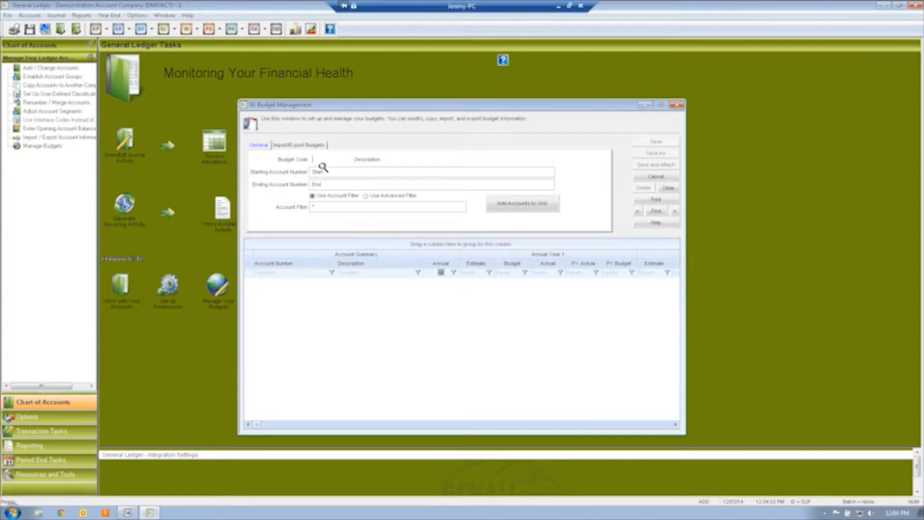
Look up the existing budget codes and load the 2014 Budget into the grid.
left_click(320, 162)
left_click(393, 263)
left_click(420, 328)
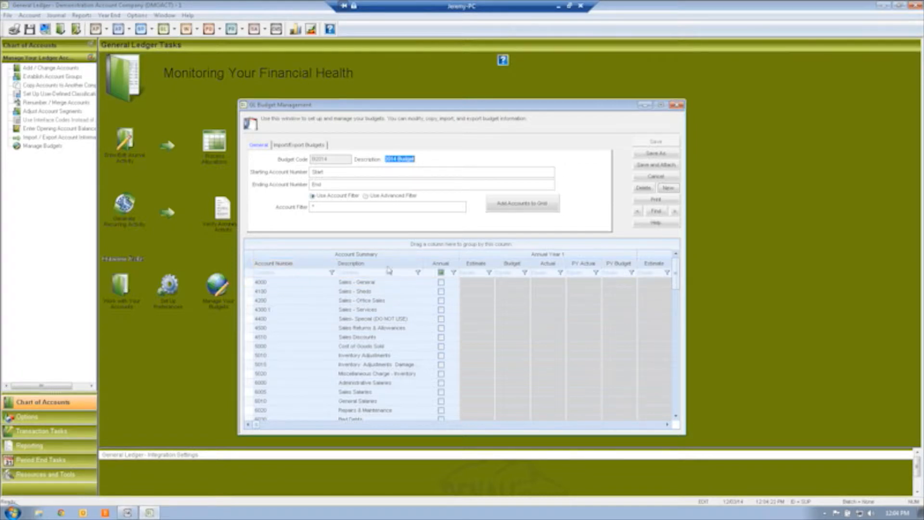
Sort the budget grid by description in descending order, and return it to ascending account number order.
left_click(386, 264)
left_click(386, 265)
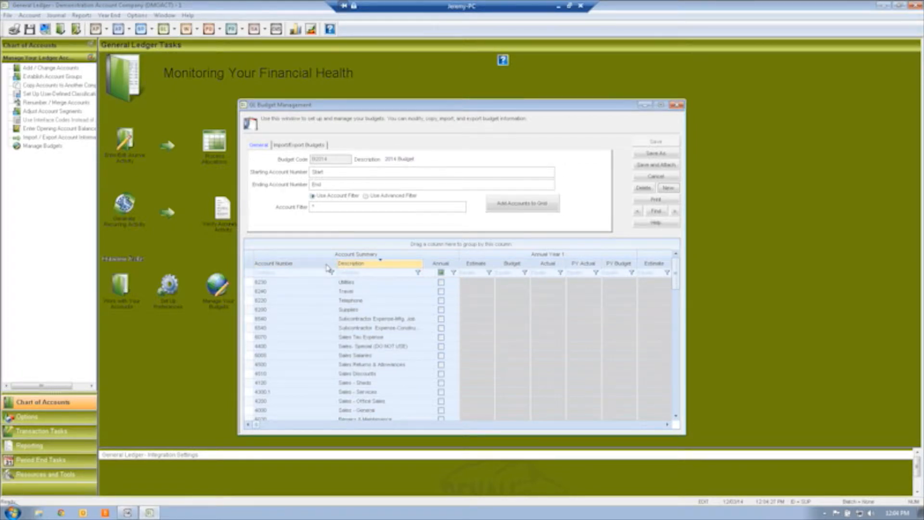
left_click(327, 266)
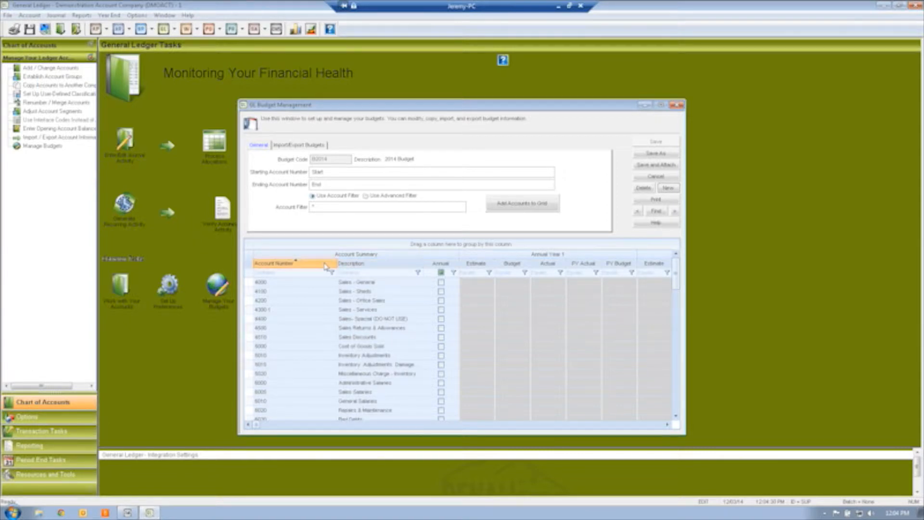
left_click(327, 265)
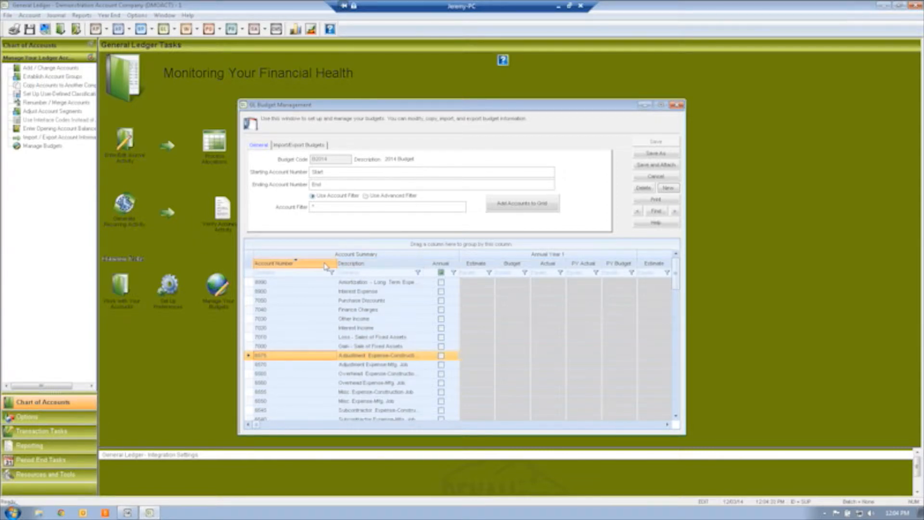
left_click(325, 265)
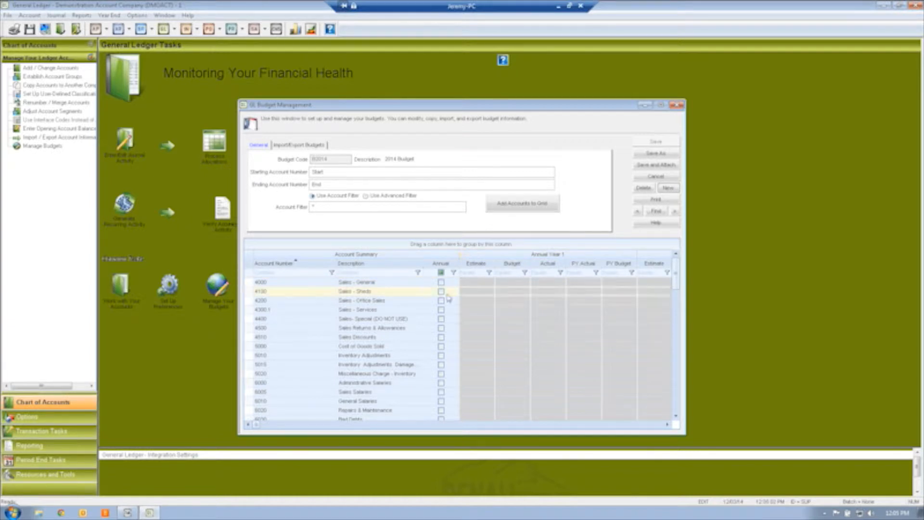
Mark Sales - General, Sales - Sheds, Sales - Office Sales and Sales - Services as annually budgeted accounts.
left_click(441, 283)
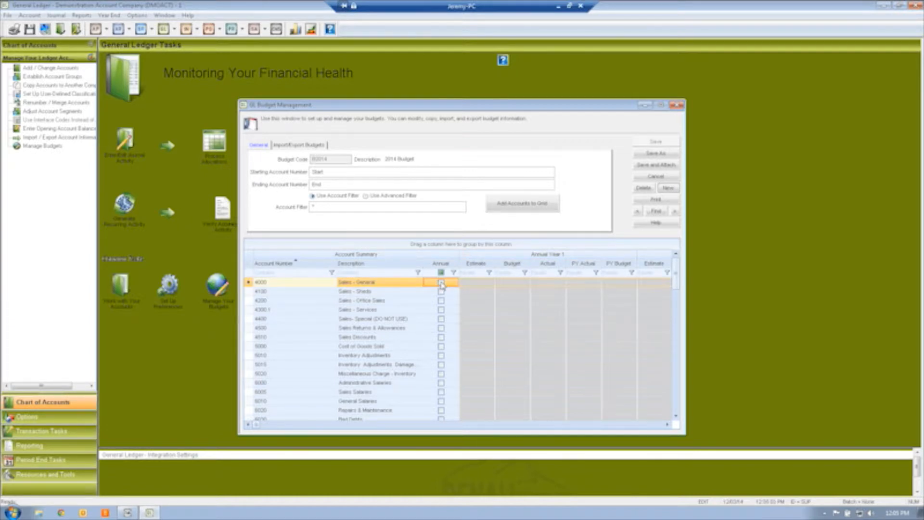
left_click(441, 292)
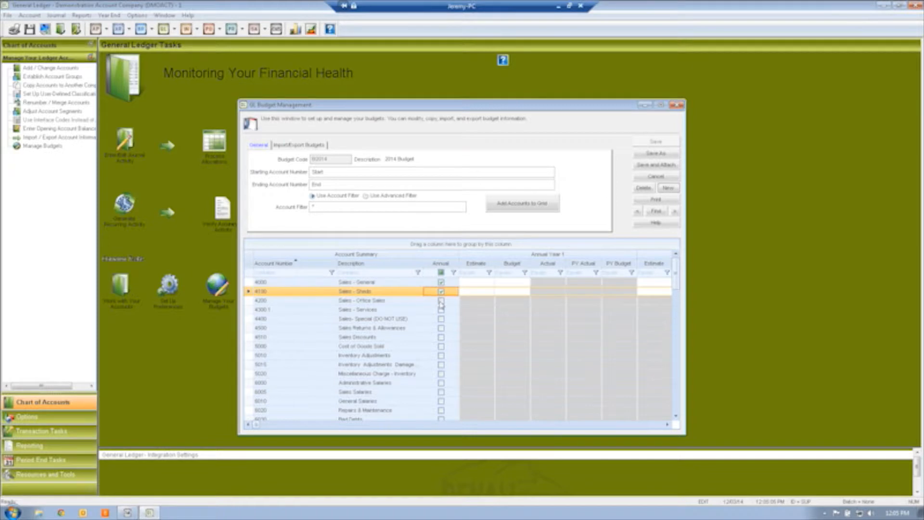
left_click(441, 301)
left_click(442, 310)
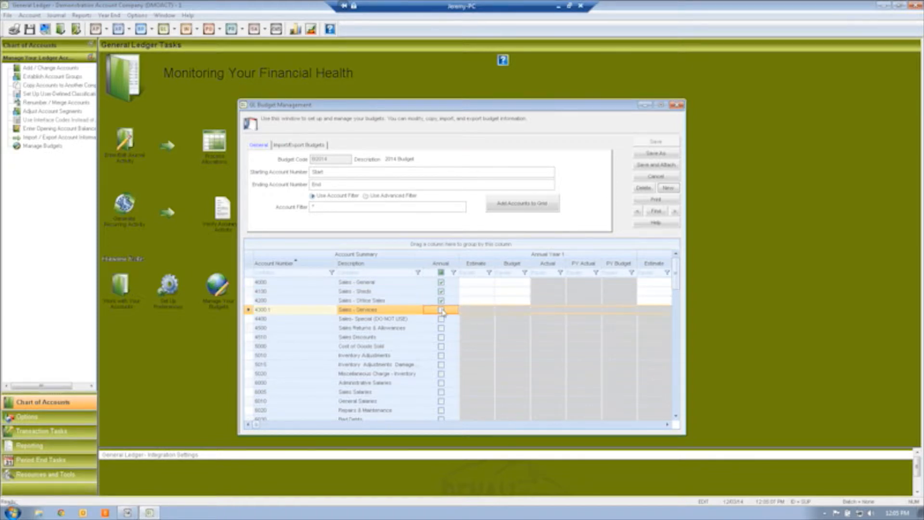
Go through the Annual Year 1 budget fields of the four sales accounts marked as annual.
left_click(467, 284)
left_click(510, 284)
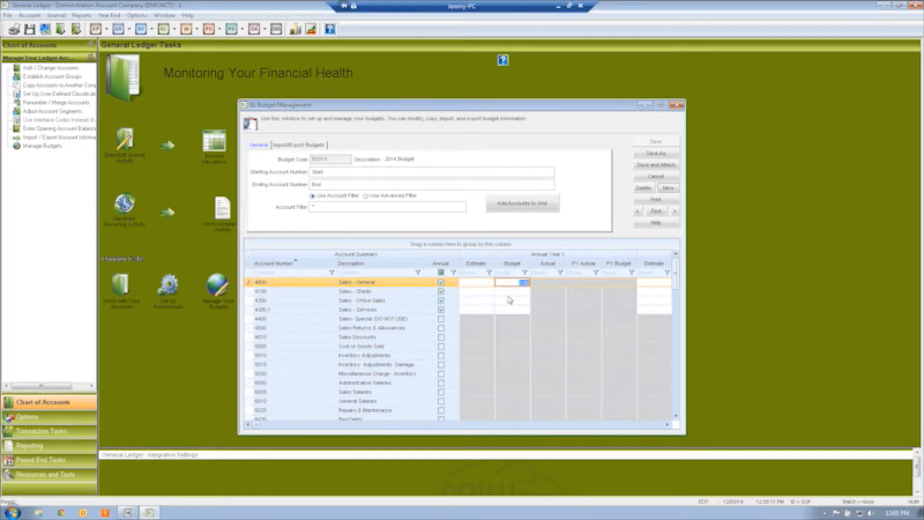
key("Down")
key("Down")
key("Down")
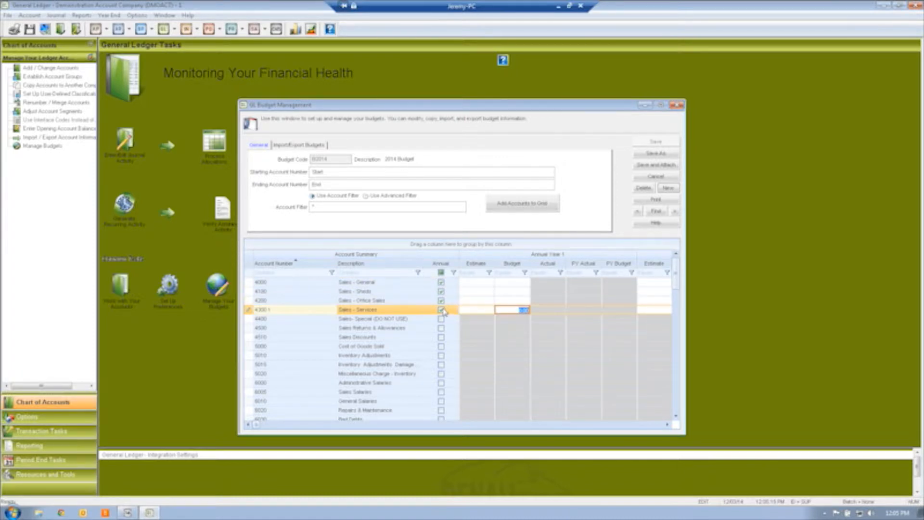
Clear the annual setting for Sales - Services, Sales - Office Sales, Sales - Sheds and Sales - General.
left_click(441, 309)
left_click(441, 300)
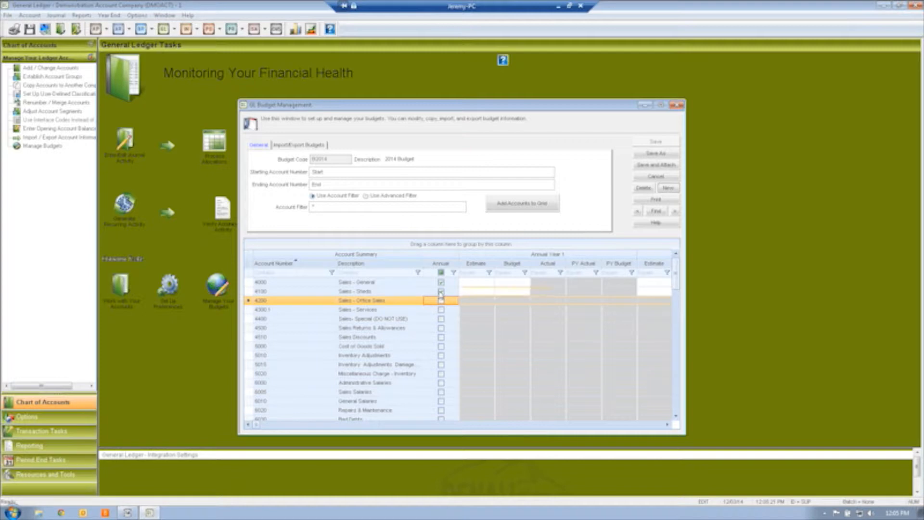
left_click(441, 292)
left_click(441, 282)
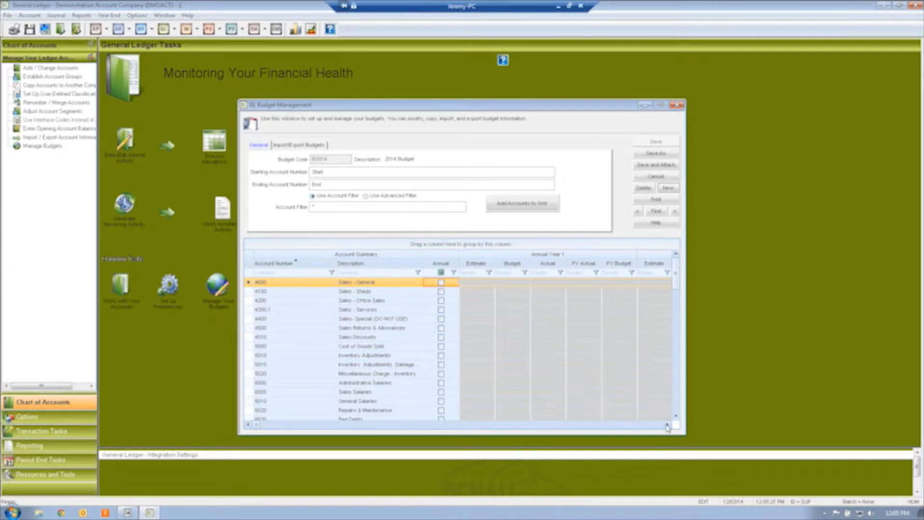
Look through the annual year columns of the budget grid as far as the Period 1 columns.
left_click(668, 424)
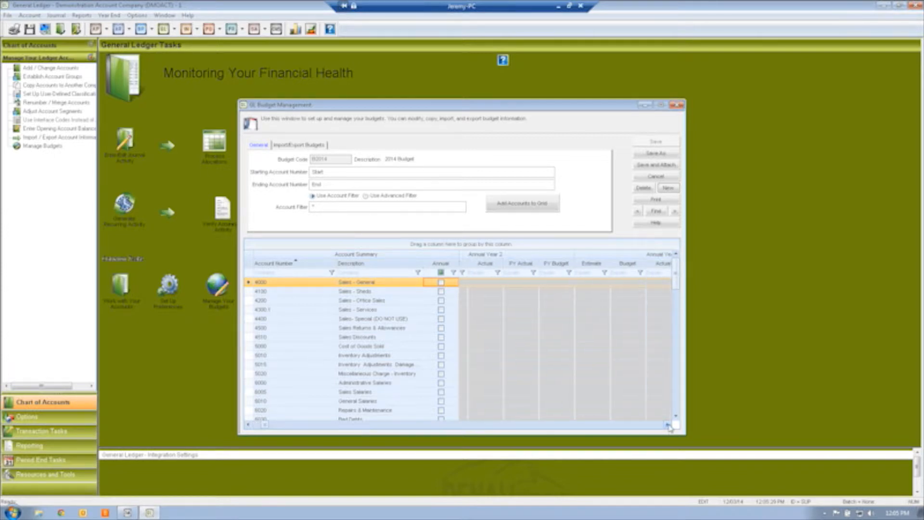
left_click(668, 425)
left_click(668, 425)
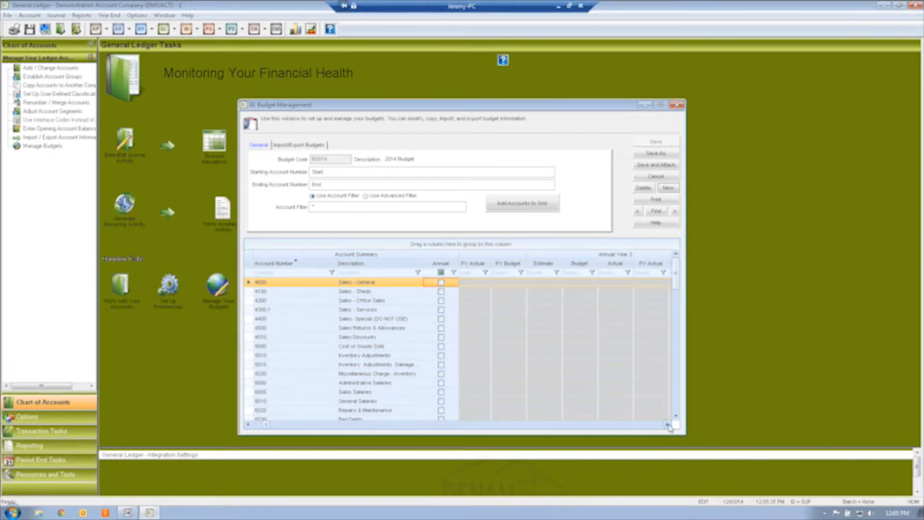
left_click(668, 425)
left_click(668, 425)
left_click(668, 424)
left_click(668, 424)
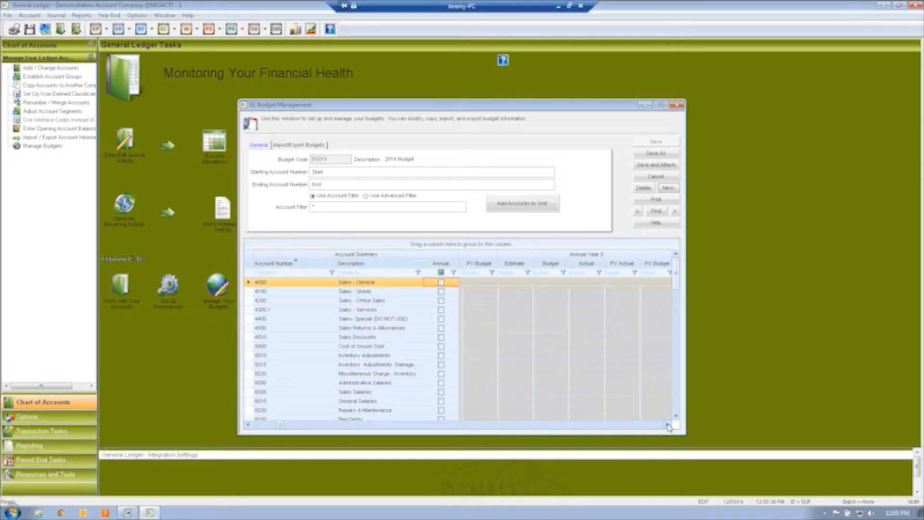
left_click(669, 425)
left_click(668, 425)
left_click(669, 425)
left_click(669, 424)
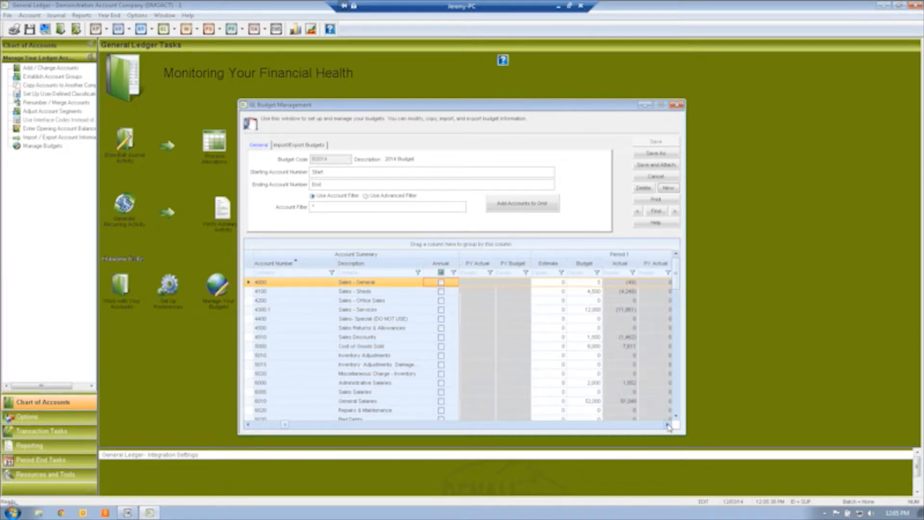
left_click(668, 424)
left_click(668, 424)
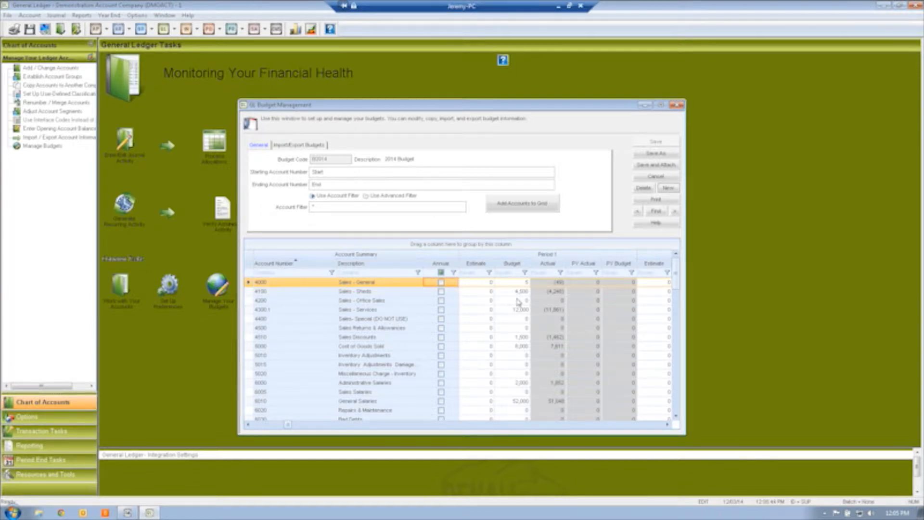
Go down the Period 1 budget amounts from Sales - General through Sales - Services to Sales Discounts.
left_click(517, 284)
left_click(517, 293)
left_click(517, 301)
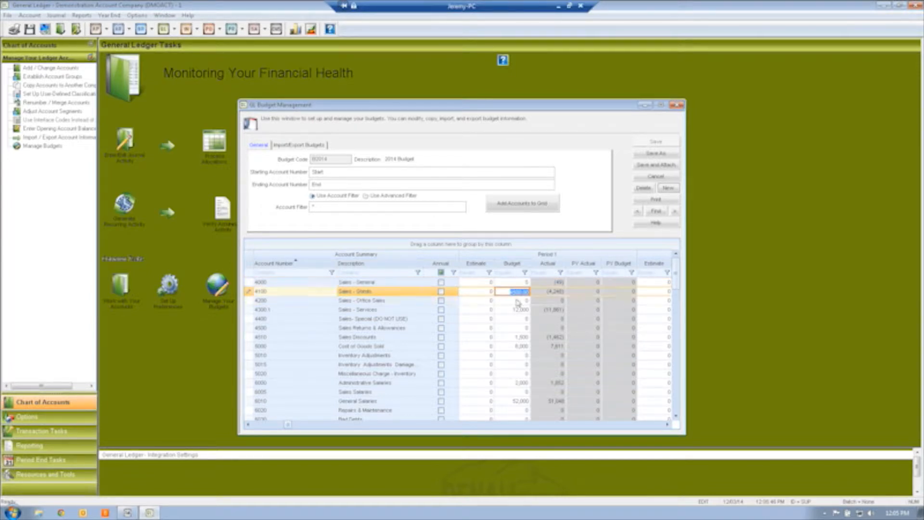
left_click(517, 312)
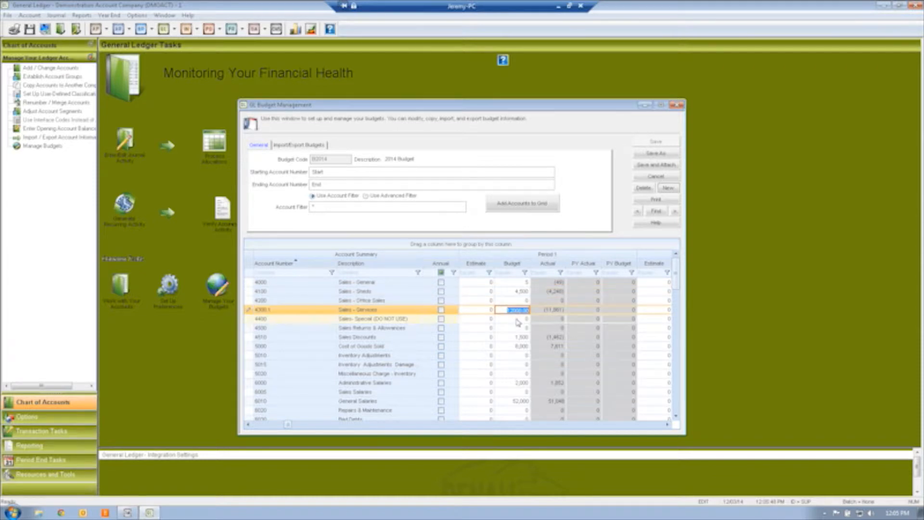
left_click(517, 337)
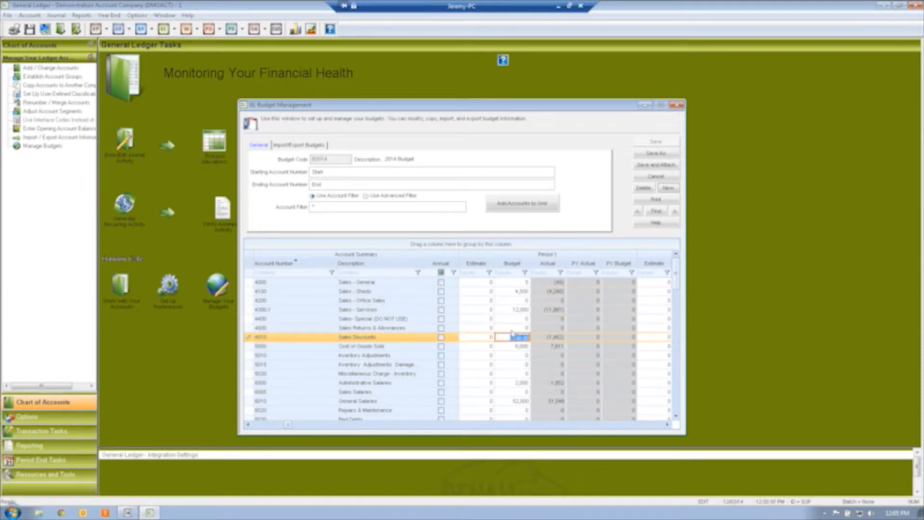
Compare the Period 1 estimate and budget fields of the Sales - General account.
left_click(481, 283)
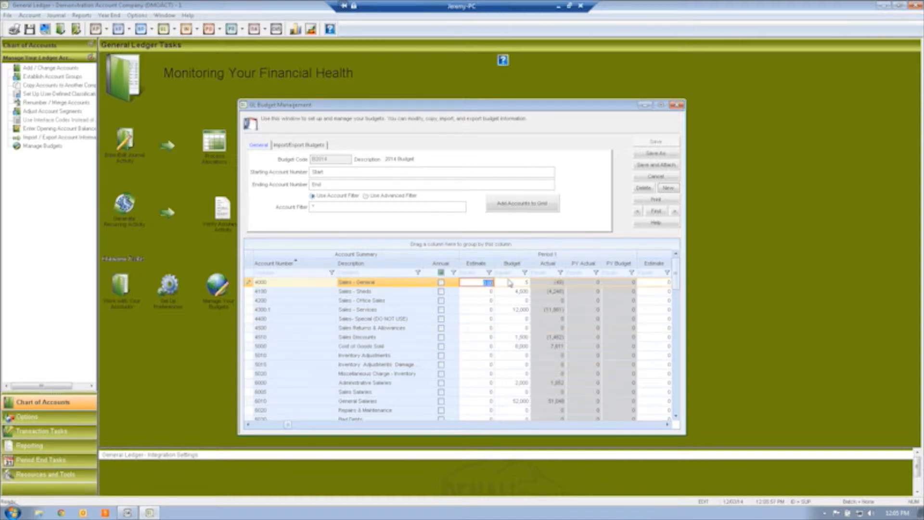
left_click(505, 282)
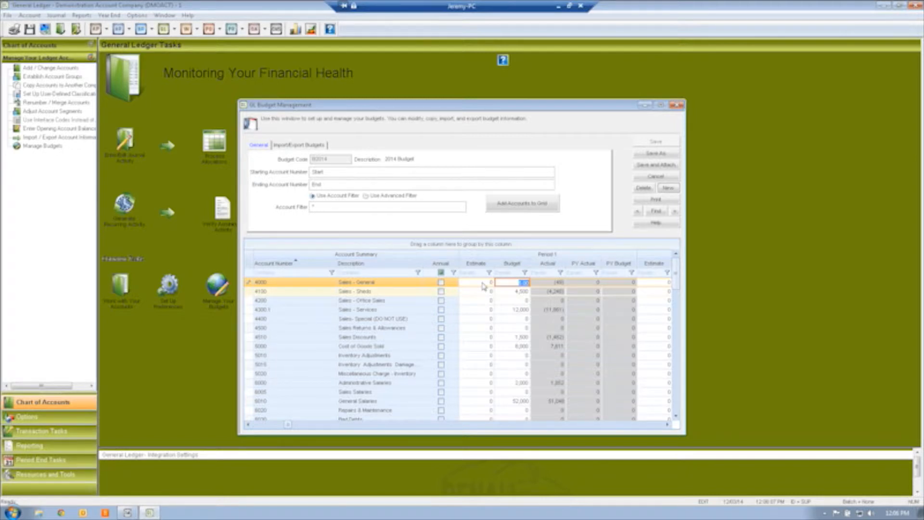
left_click(483, 285)
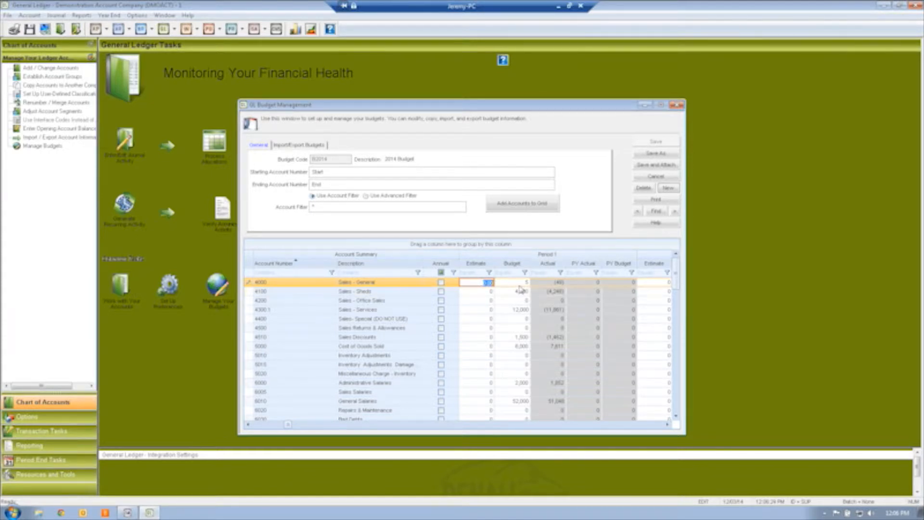
left_click(520, 283)
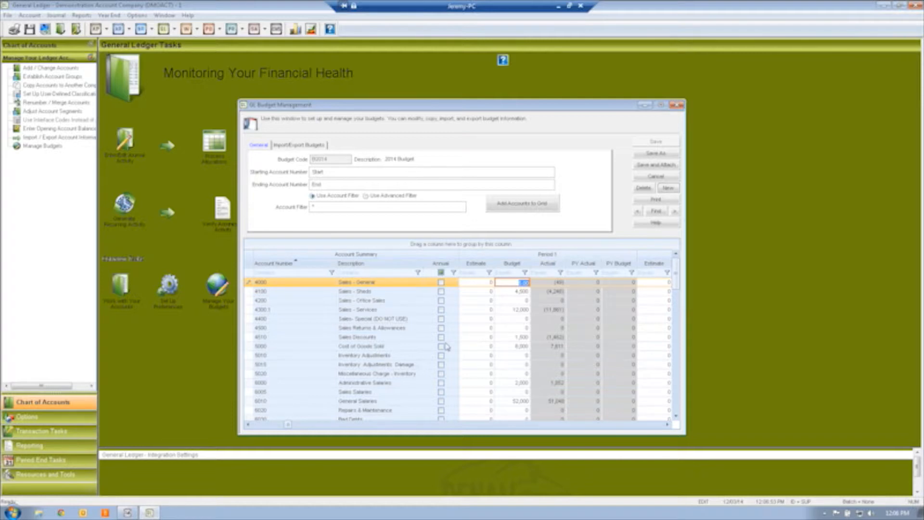
Examine the Period 1 budget and estimate fields of the General Salaries account.
left_click(383, 402)
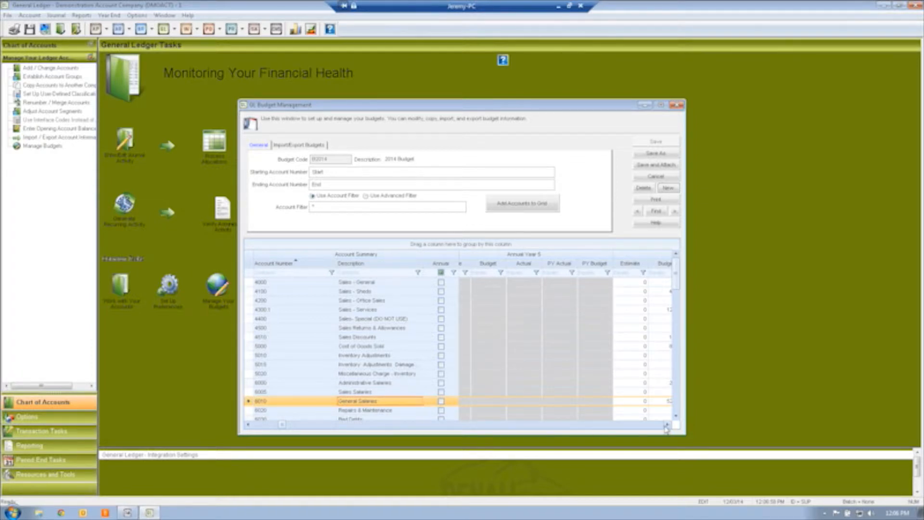
left_click(667, 425)
left_click(666, 426)
left_click(667, 426)
left_click(579, 402)
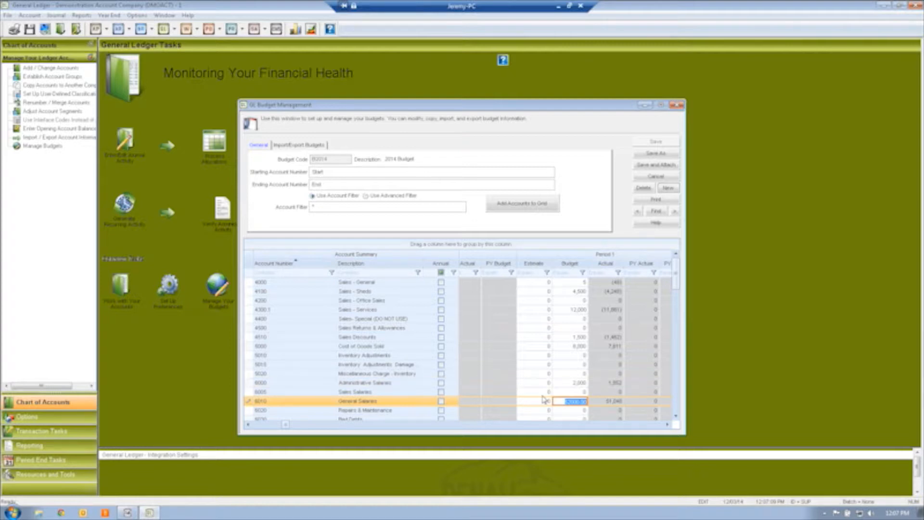
left_click(543, 401)
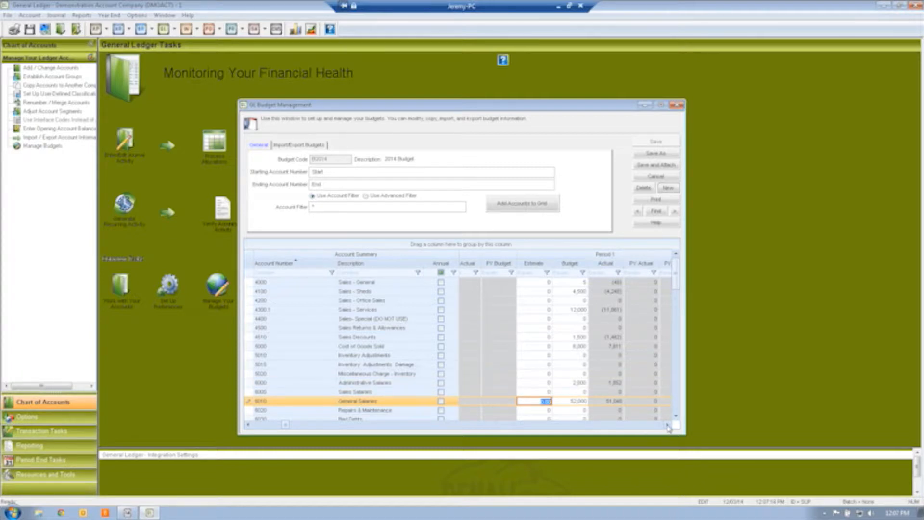
left_click(668, 425)
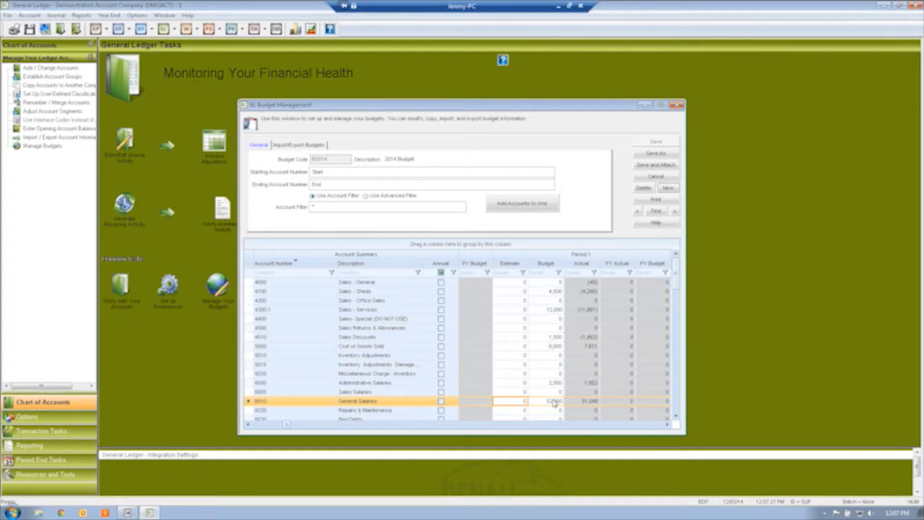
left_click(555, 401)
Review the Period 1 budget amounts of Sales - Sheds, Sales - Services and General Salaries.
left_click(554, 292)
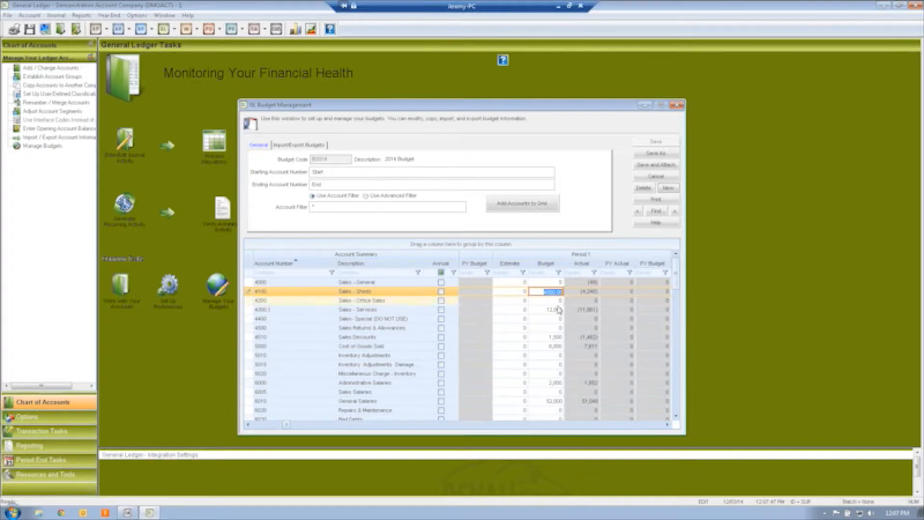
left_click(559, 309)
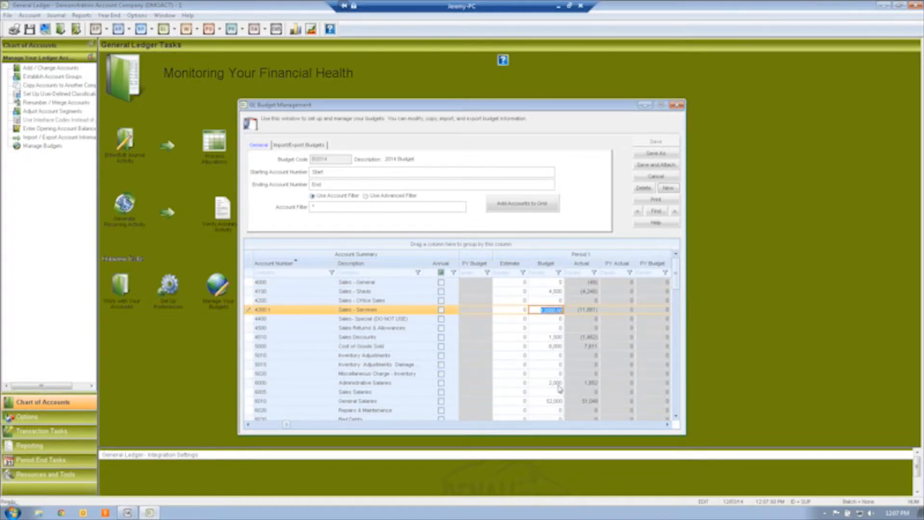
left_click(557, 401)
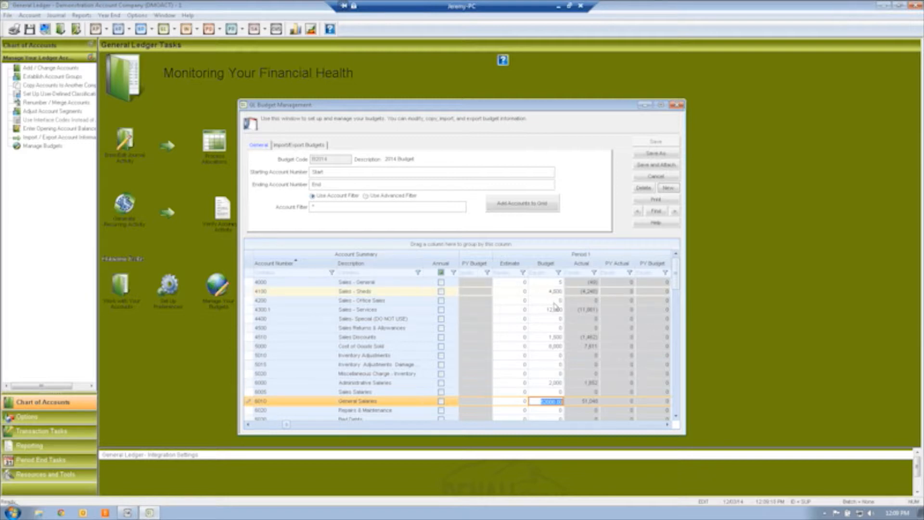
Compare the Period 1 budget amounts of Sales - Services, Sales - Sheds and Sales Discounts.
left_click(555, 310)
key("Up")
key("Up")
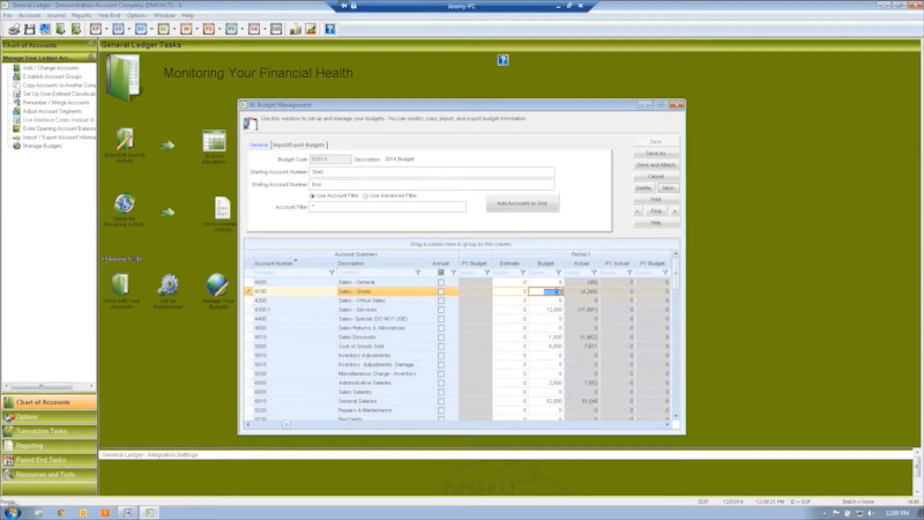
left_click(559, 312)
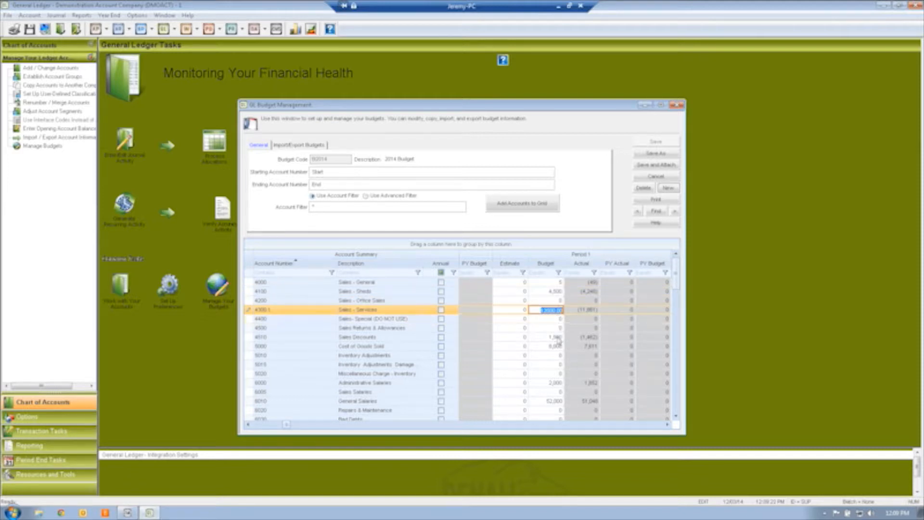
left_click(558, 338)
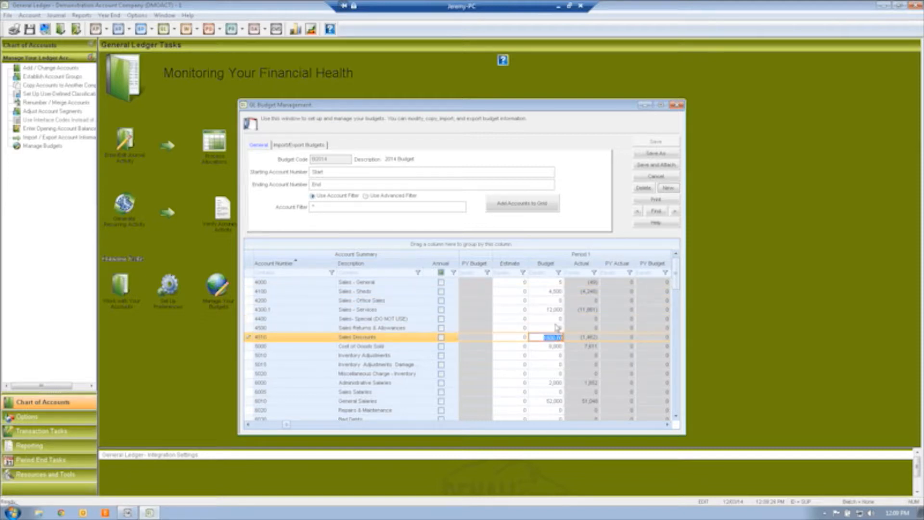
left_click(549, 309)
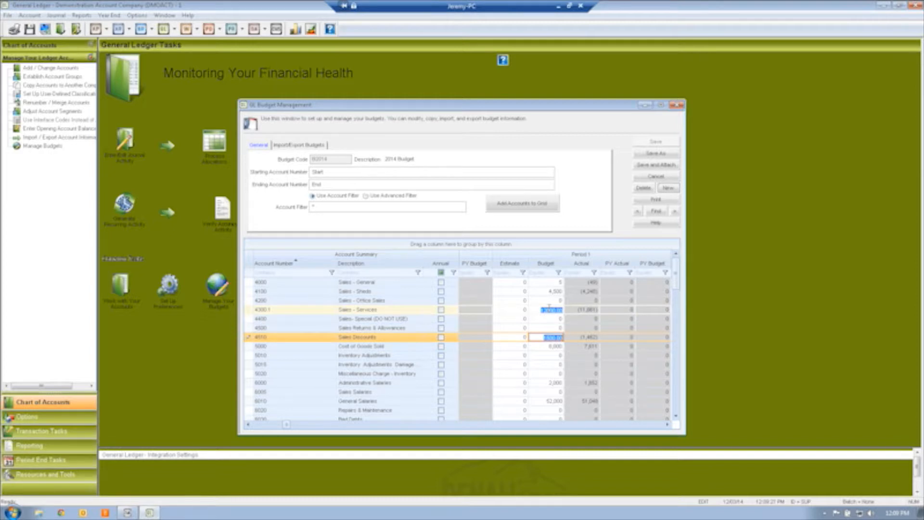
key("Up")
key("Up")
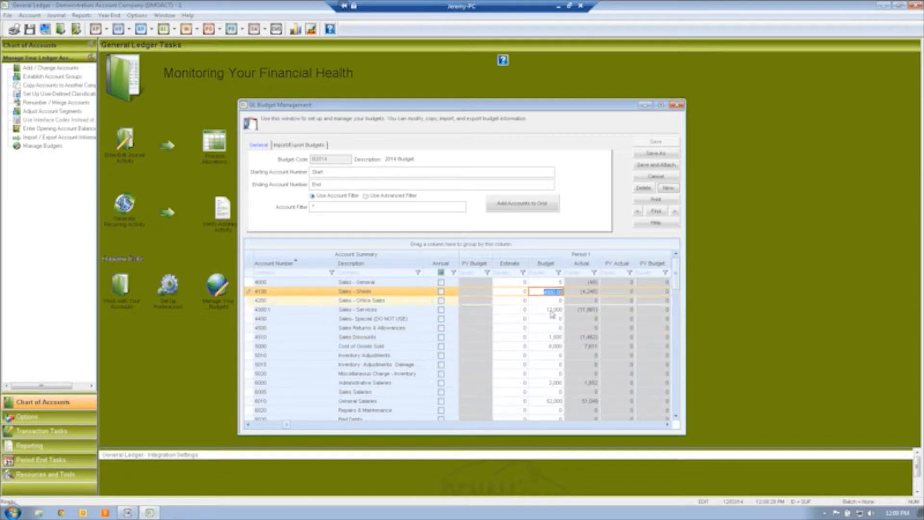
left_click(555, 338)
left_click(555, 311)
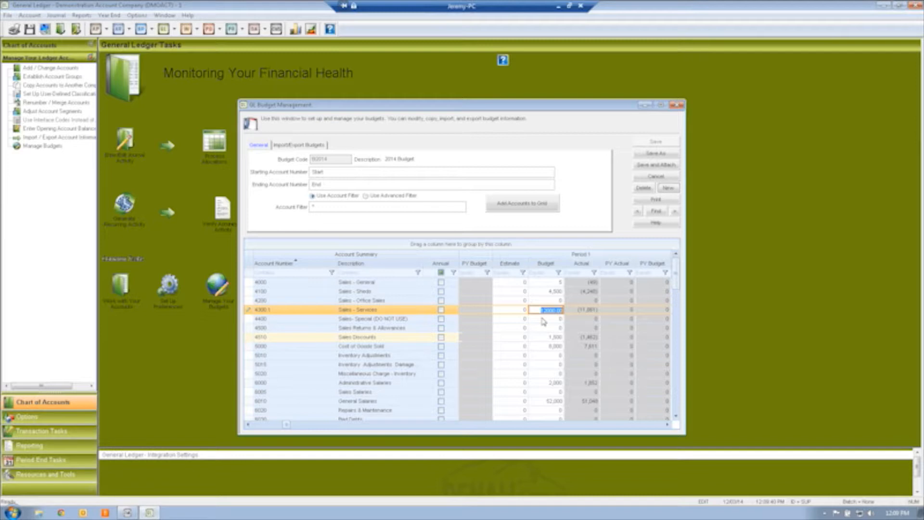
Check the Period 1 budget of Administrative Salaries, and the budget, estimate and actual fields of Sales - Services.
left_click(553, 382)
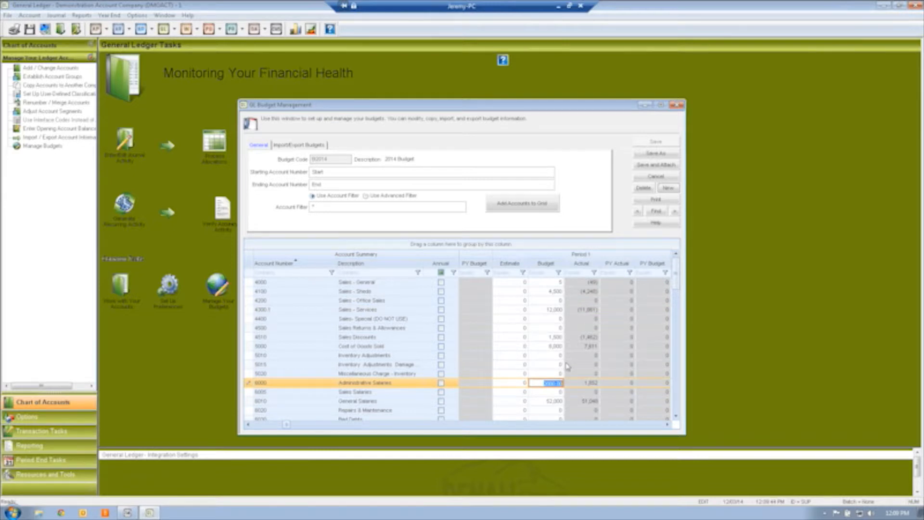
left_click(554, 310)
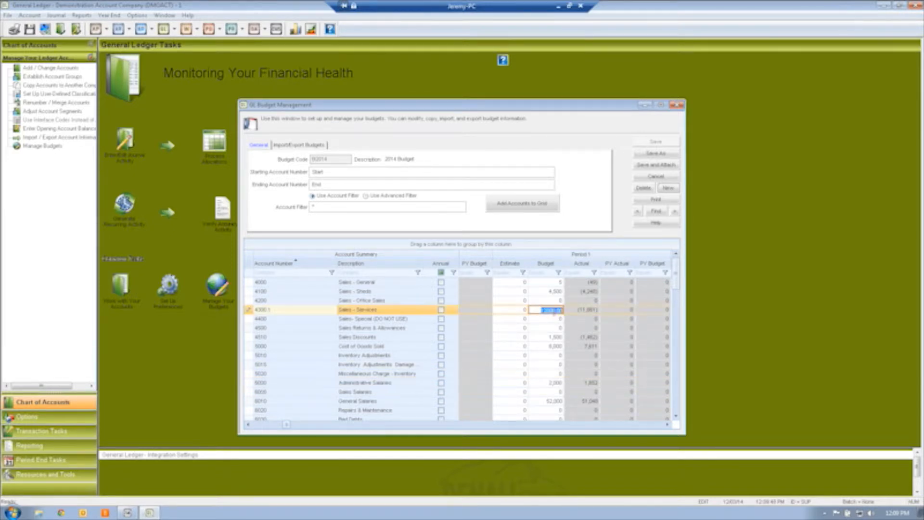
left_click(521, 310)
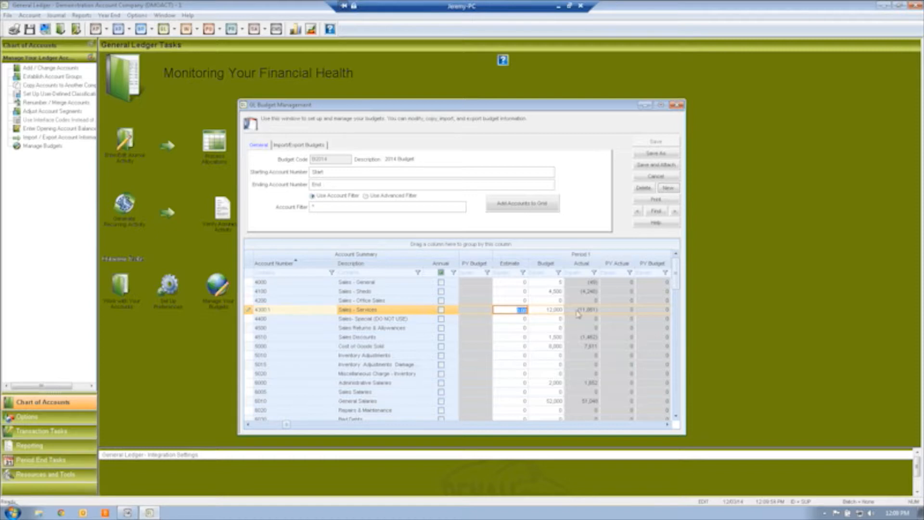
left_click(587, 310)
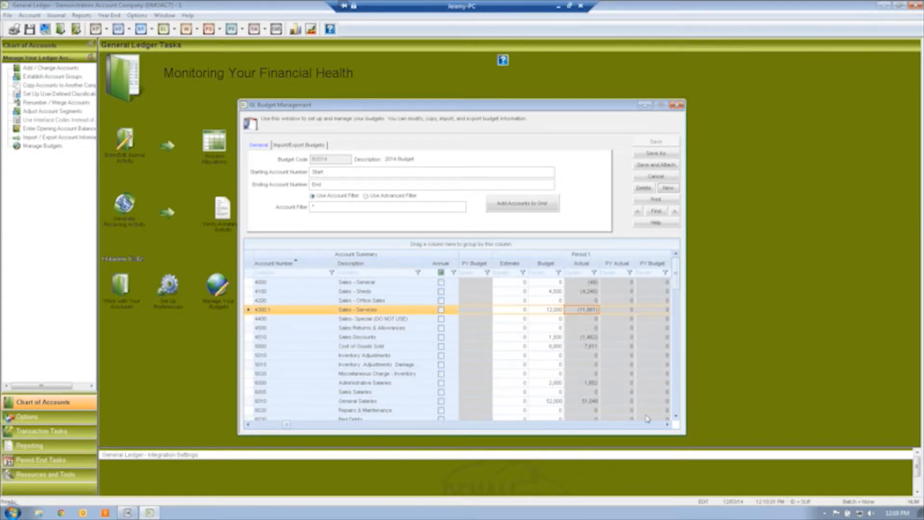
Examine the estimate, budget, actual and prior-year columns of the periods from Period 2 through the last period.
left_click(668, 426)
left_click(669, 426)
left_click(668, 426)
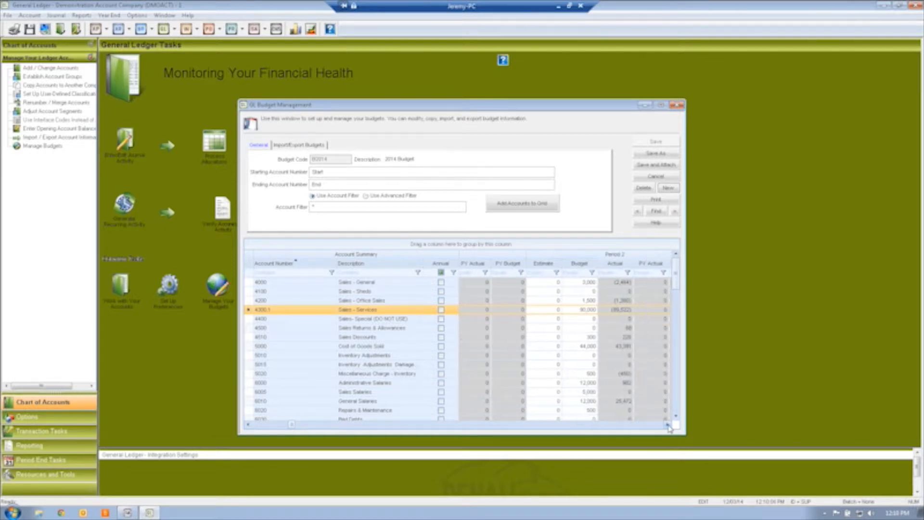
left_click(669, 425)
left_click(669, 426)
left_click(668, 427)
left_click(668, 427)
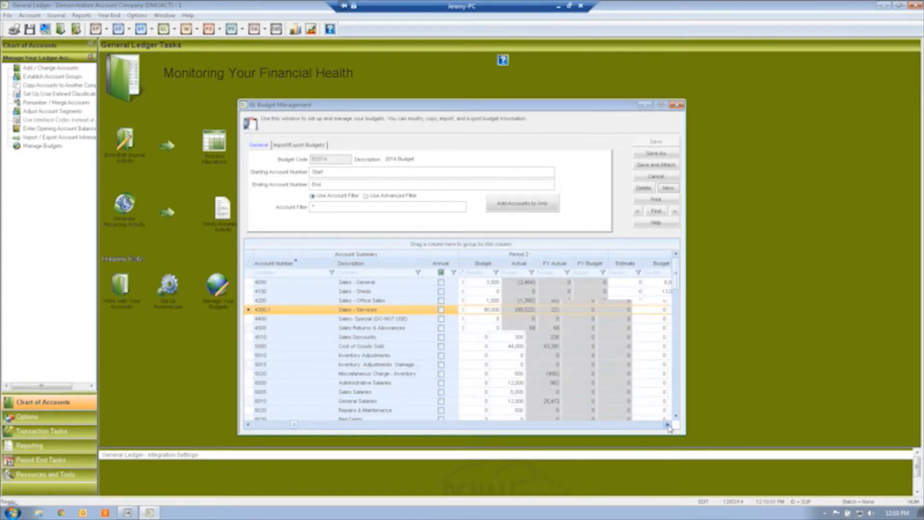
left_click(668, 426)
left_click(668, 426)
left_click(668, 425)
left_click(668, 426)
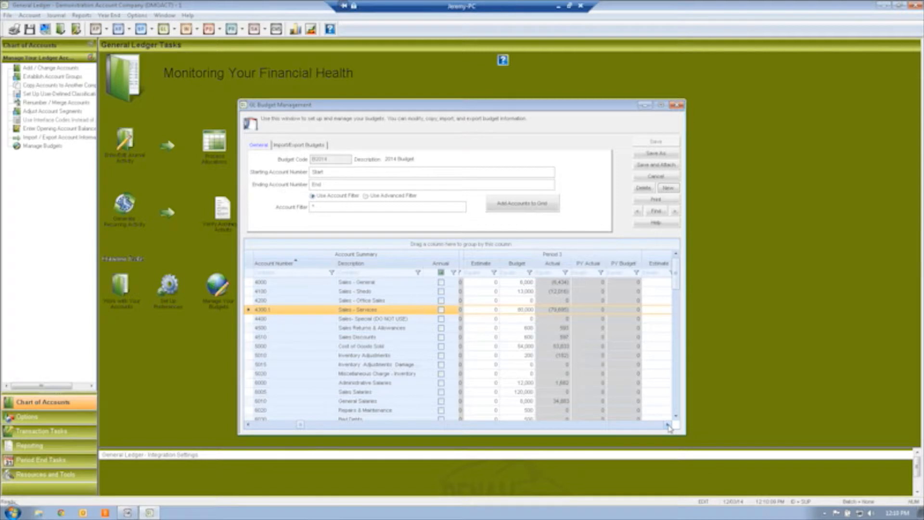
left_click(669, 427)
left_click(668, 426)
left_click(668, 425)
left_click(669, 425)
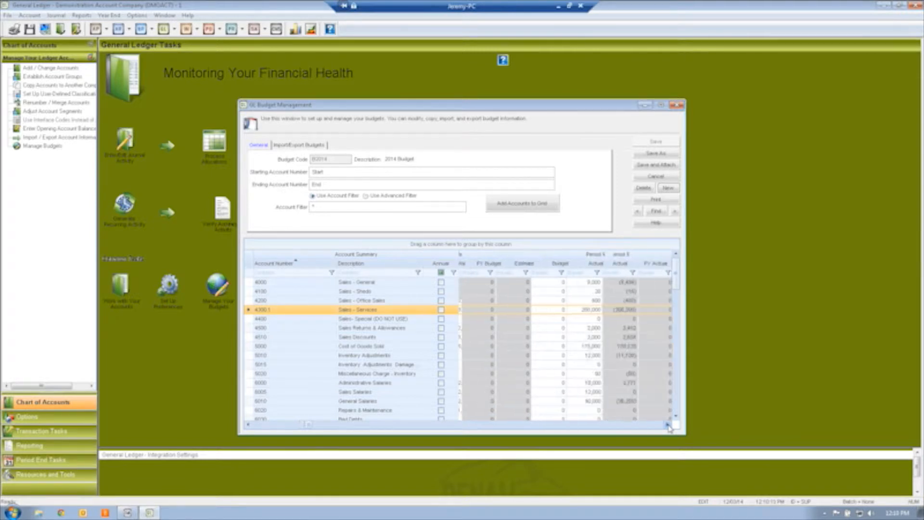
left_click(668, 426)
left_click(668, 425)
left_click(669, 426)
left_click(668, 426)
left_click(668, 426)
left_click(668, 426)
left_click(668, 425)
left_click(668, 426)
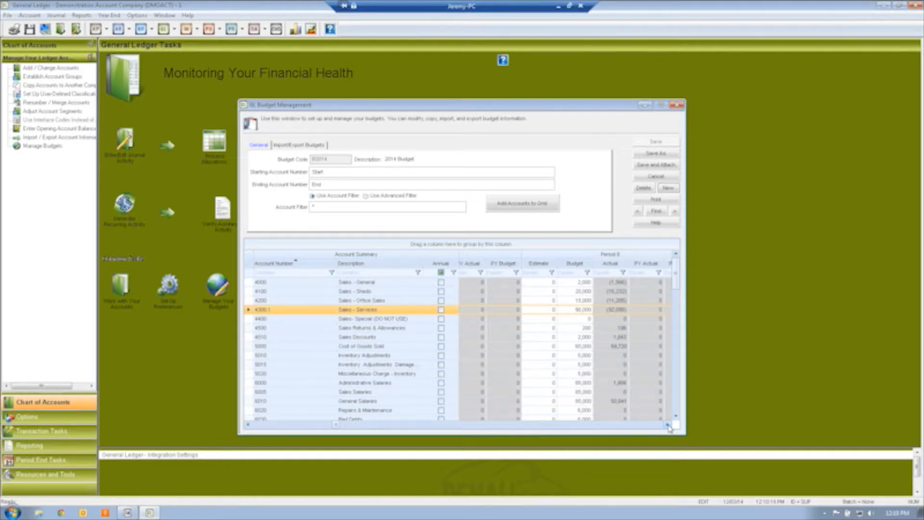
left_click(669, 426)
left_click(668, 425)
left_click(668, 426)
left_click(668, 426)
left_click(668, 426)
left_click(668, 425)
left_click(668, 425)
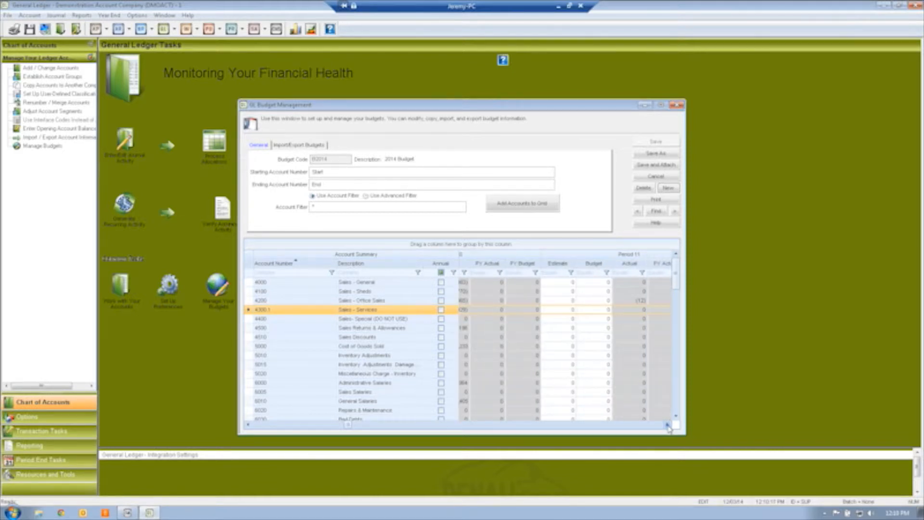
left_click(668, 426)
left_click(668, 426)
left_click(668, 425)
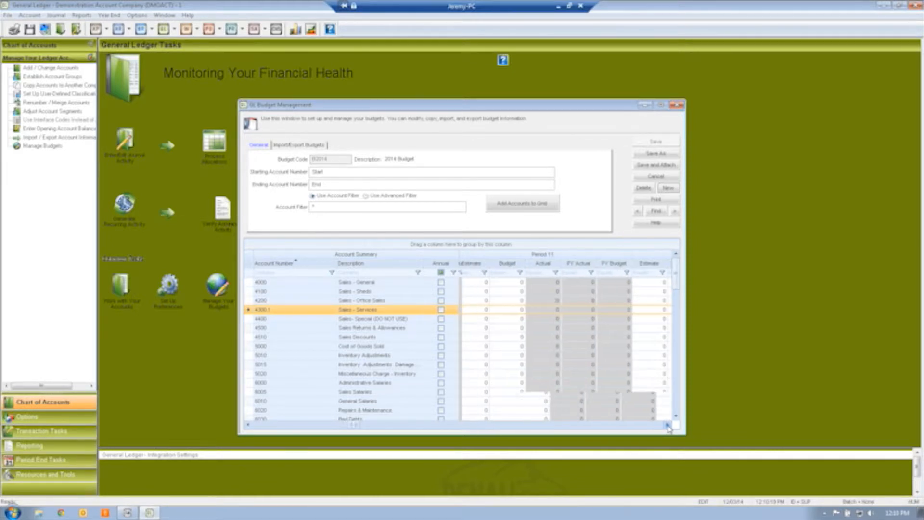
left_click(668, 425)
left_click(668, 425)
left_click(668, 425)
left_click(669, 426)
left_click(668, 426)
left_click(668, 425)
left_click(668, 426)
left_click(668, 425)
left_click(669, 426)
left_click(668, 425)
left_click(668, 426)
left_click(668, 426)
left_click(668, 426)
left_click(668, 426)
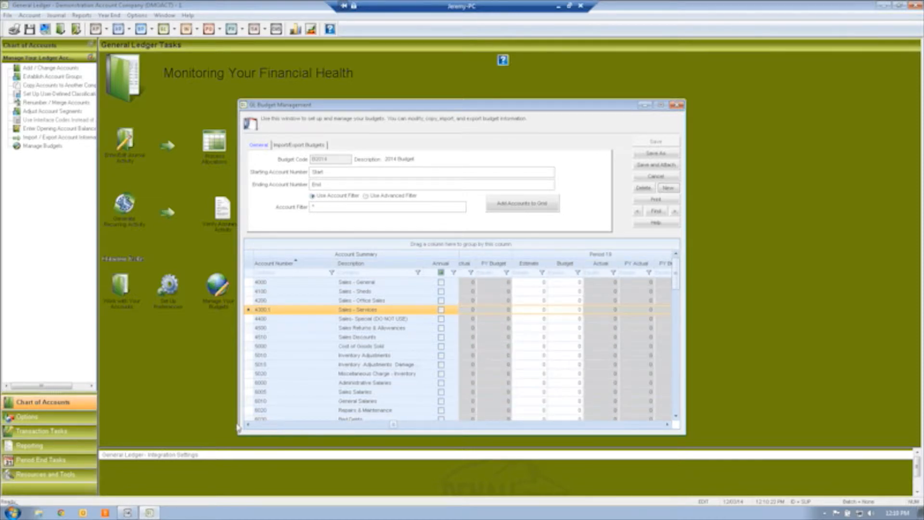
Go back through the later period columns to the Period 9 estimate, budget and actual fields.
left_click(249, 425)
left_click(249, 425)
left_click(249, 425)
left_click(248, 425)
left_click(248, 425)
left_click(248, 425)
left_click(248, 425)
left_click(248, 425)
left_click(249, 425)
left_click(248, 425)
left_click(249, 425)
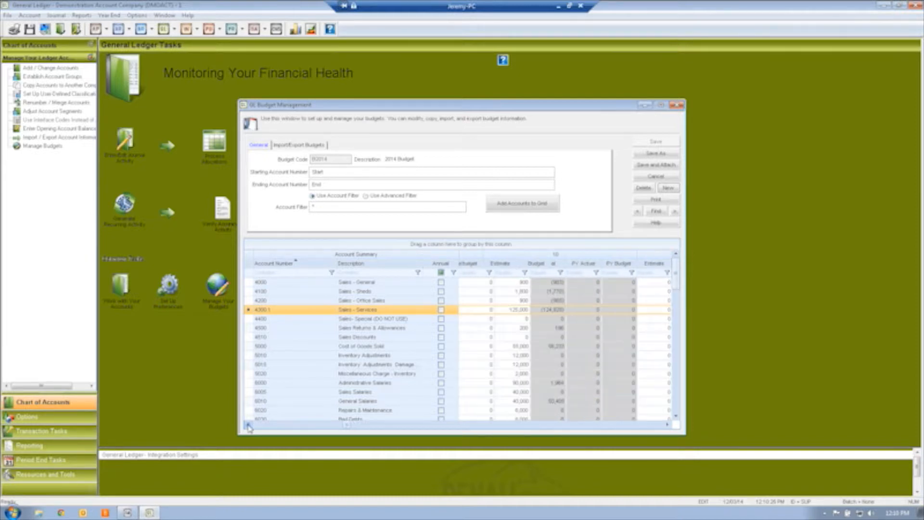
left_click(248, 425)
left_click(249, 425)
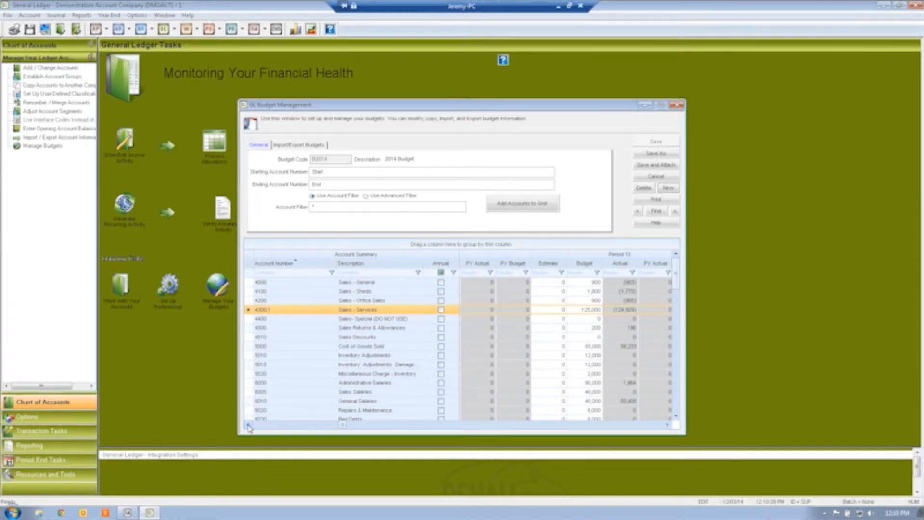
left_click(248, 425)
left_click(248, 425)
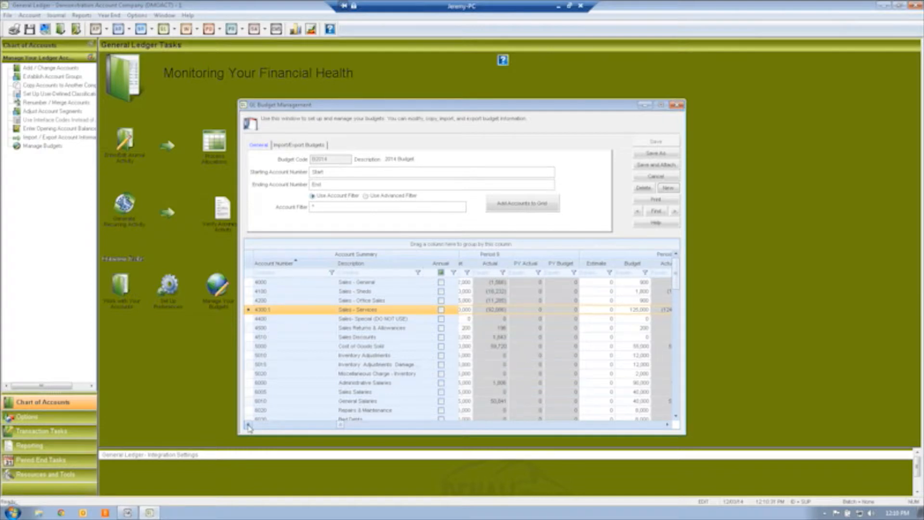
left_click(248, 425)
left_click(248, 425)
left_click(248, 426)
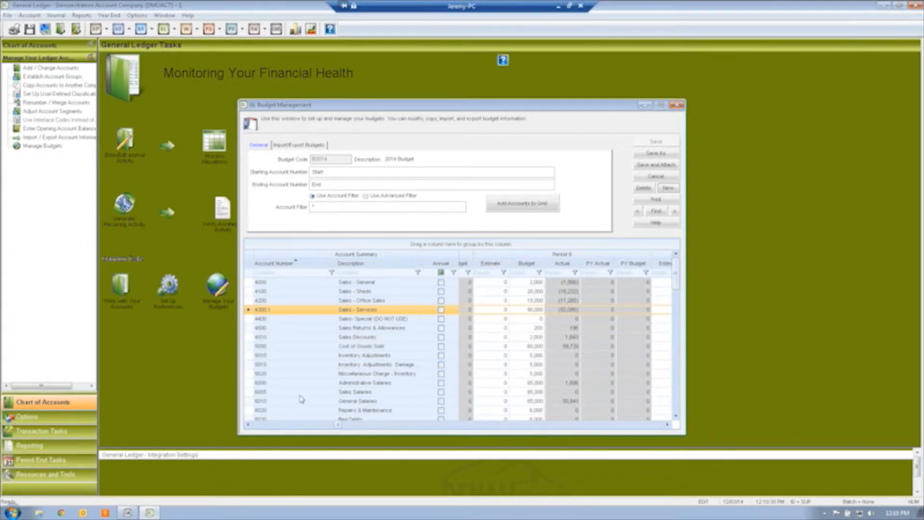
Review the options for clearing, refreshing and transferring Period 9 values without applying any, and return to the Period 1 columns.
right_click(529, 259)
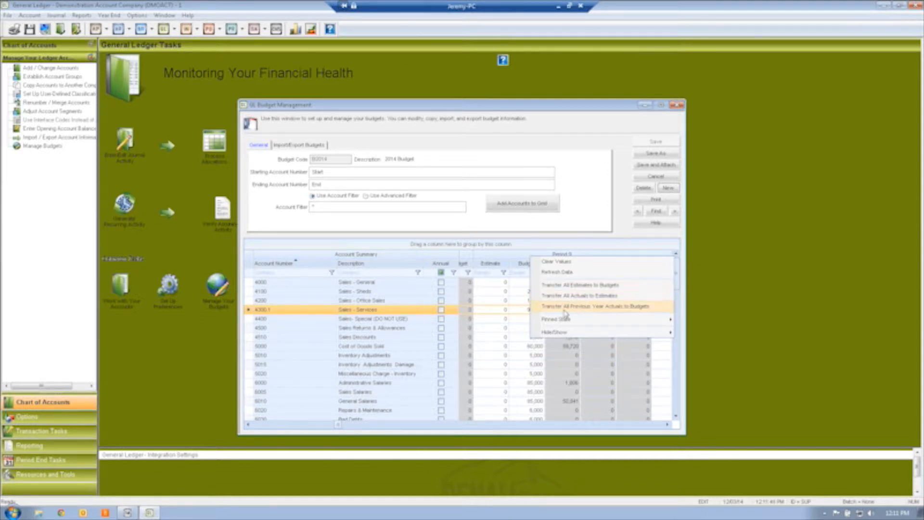
left_click(593, 223)
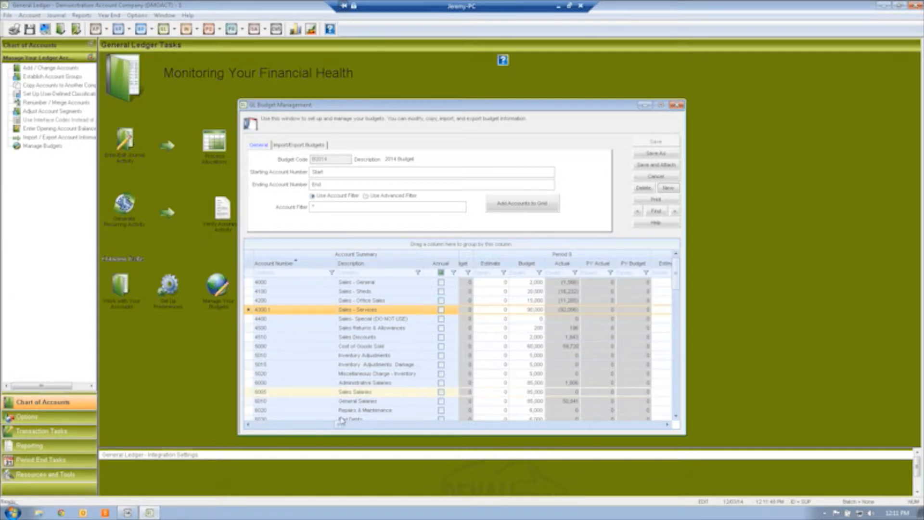
left_click(247, 425)
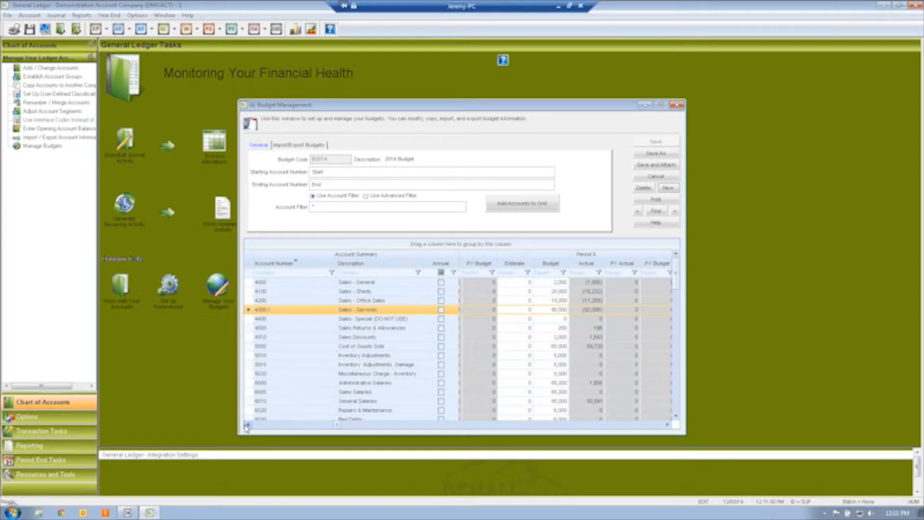
left_click(247, 426)
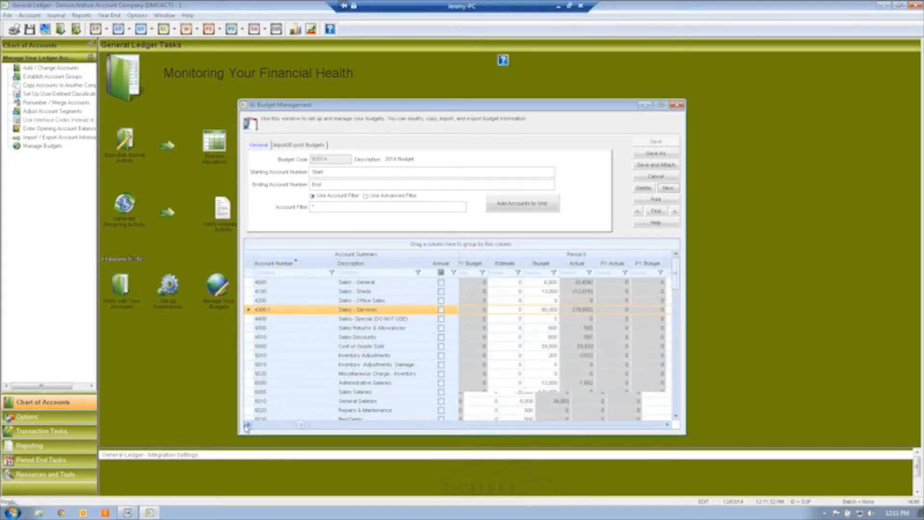
left_click(246, 425)
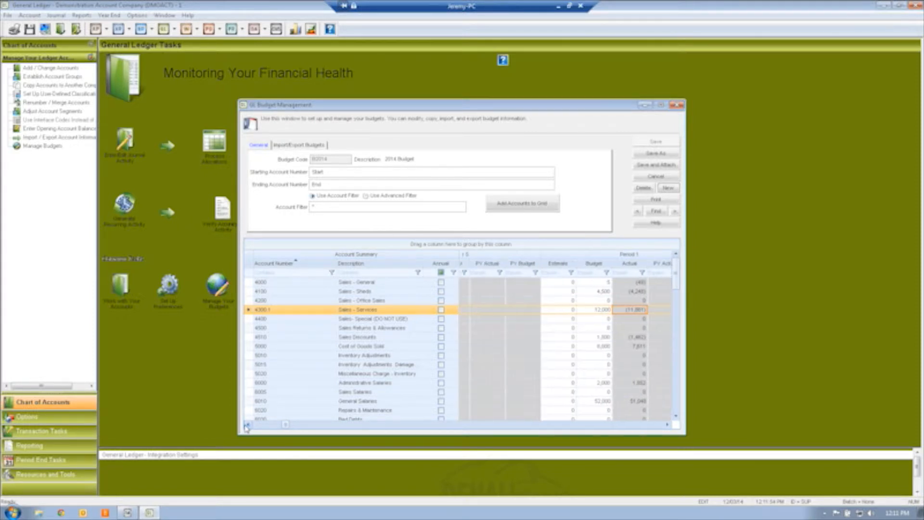
Start a new budget with the code BUDGET and the description Demo Budget.
left_click(673, 191)
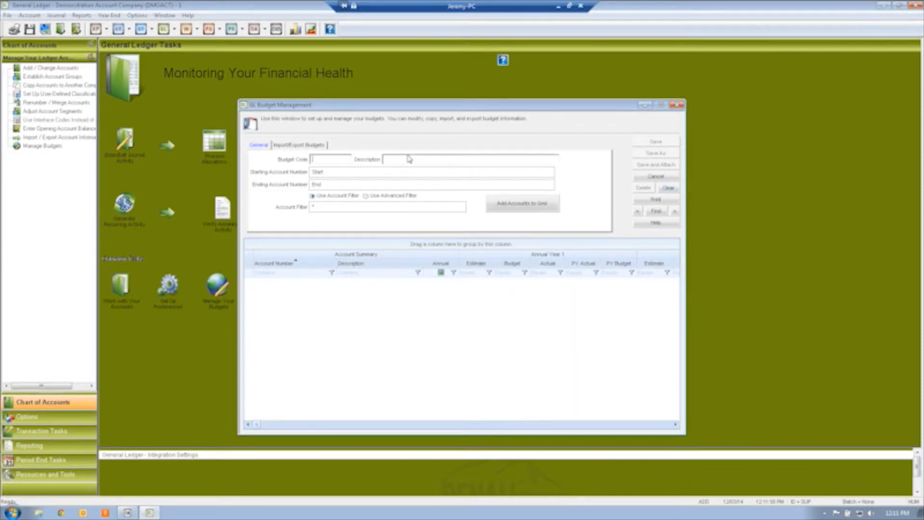
type("BUDGET")
key("Tab")
type("Demo Budget")
key("Tab")
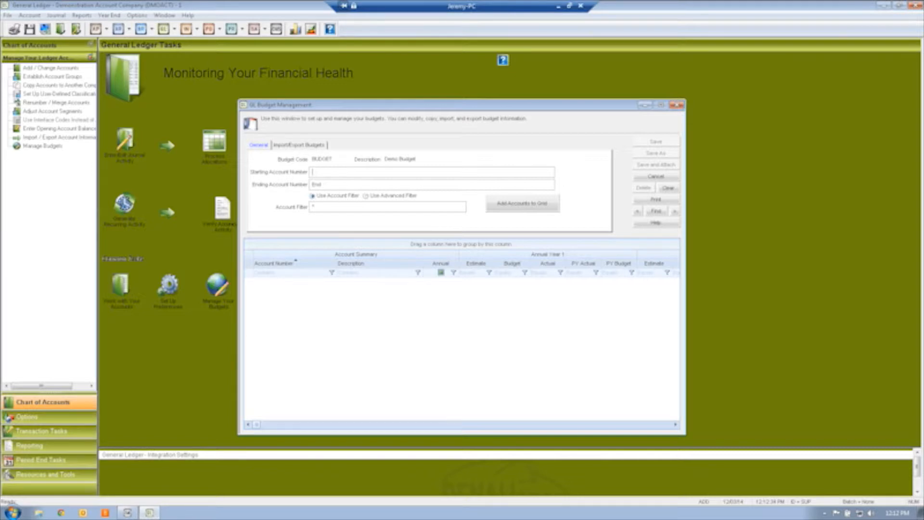
key("Tab")
Look up the accounts available as the starting account number, browsing from Cash in Bank past Petty Cash to the AR accounts.
left_click(320, 173)
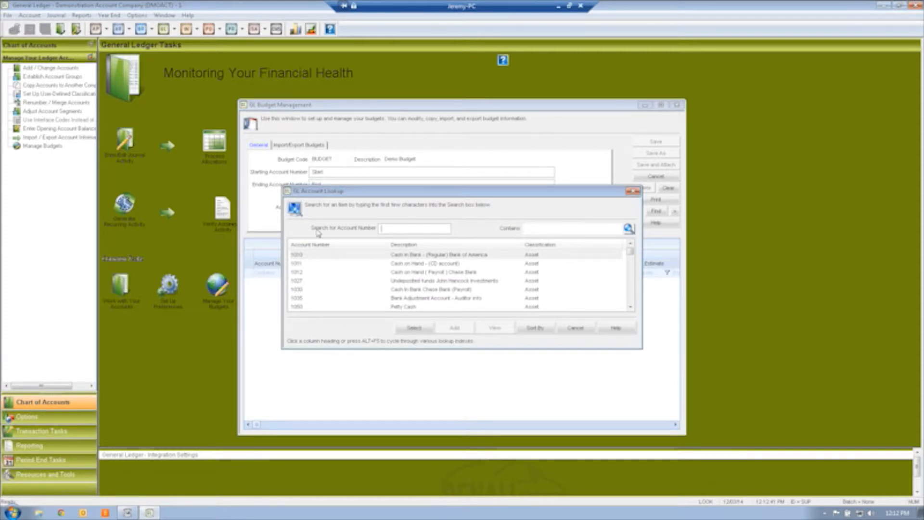
left_click(301, 256)
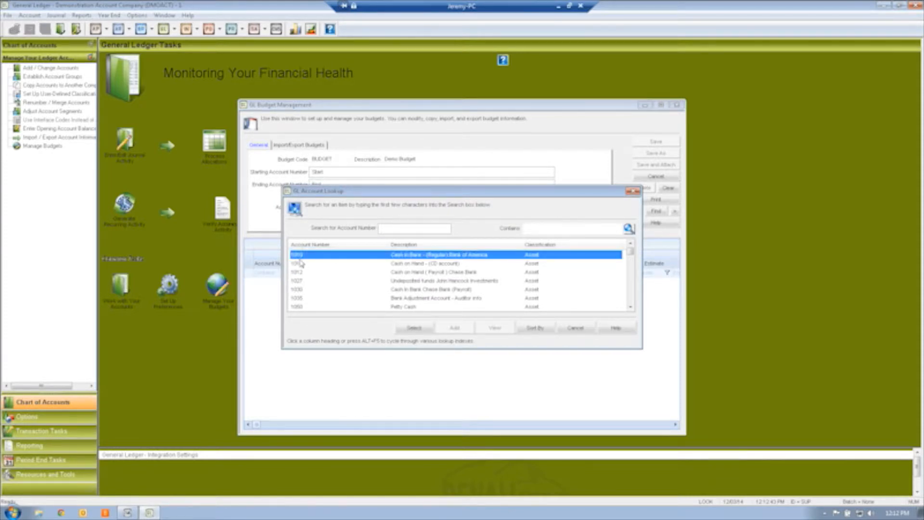
left_click(301, 264)
left_click(302, 272)
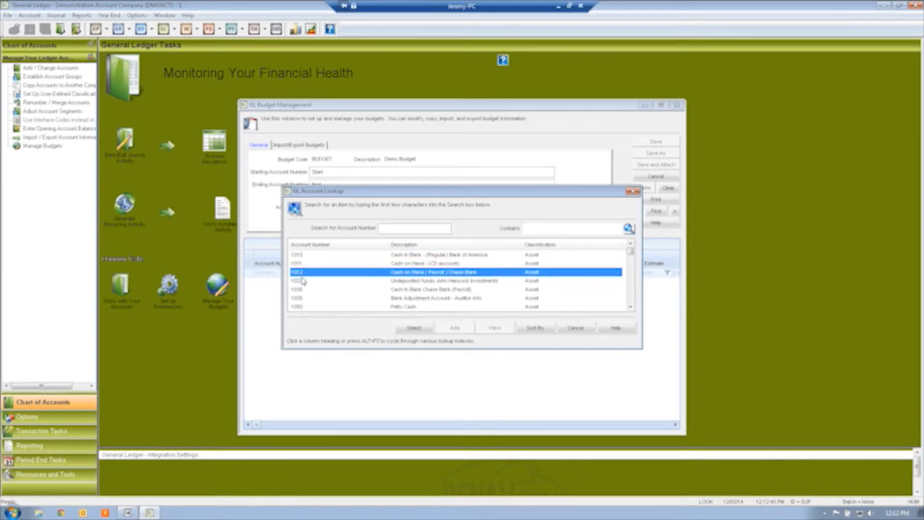
left_click(304, 281)
left_click(303, 290)
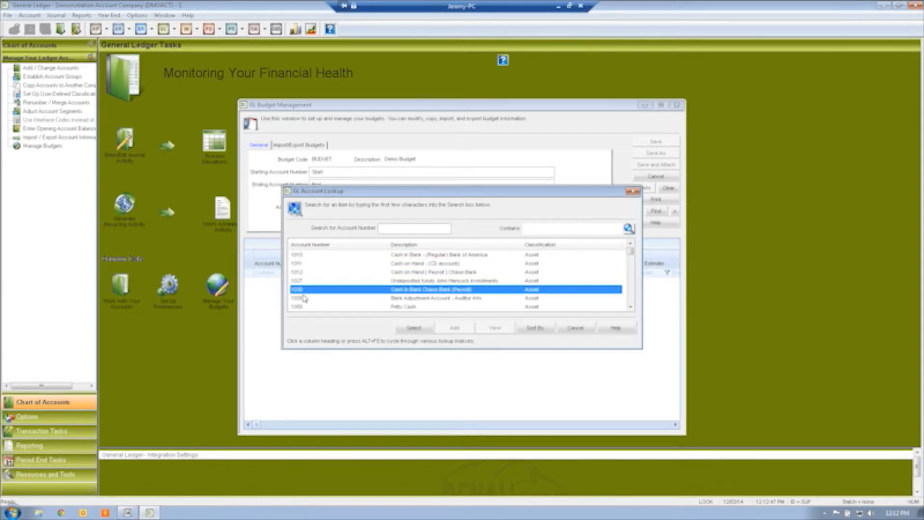
left_click(304, 298)
left_click(304, 304)
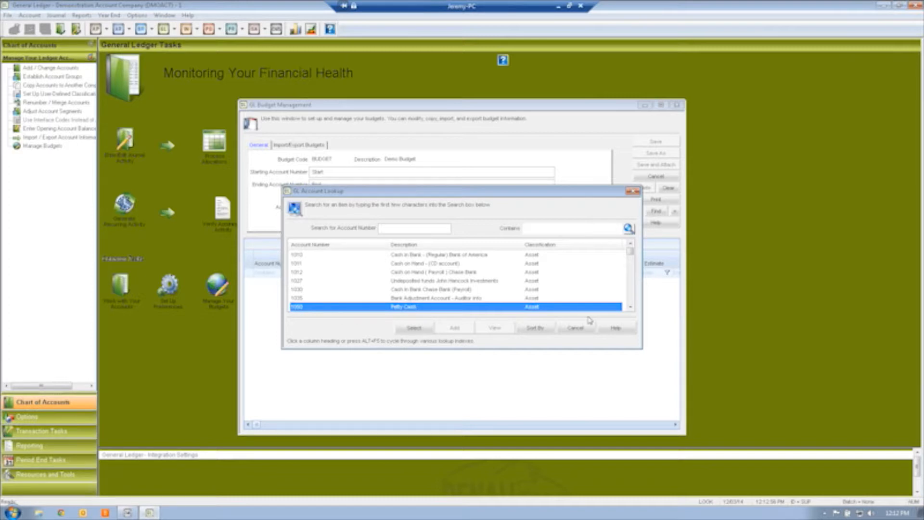
left_click(631, 307)
left_click(631, 307)
left_click(630, 308)
left_click(631, 308)
left_click(630, 308)
left_click(630, 308)
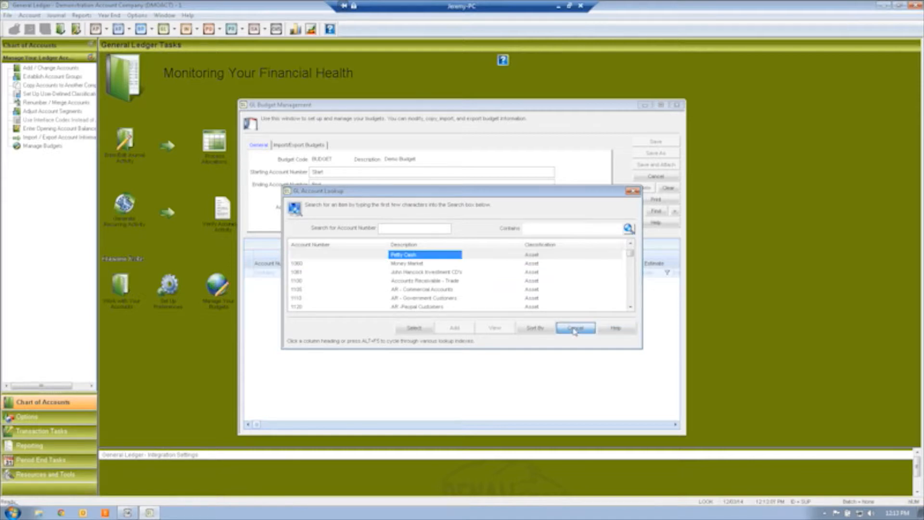
Close the current account lookup and choose 4000 Sales - General as the budget's starting account number.
left_click(573, 328)
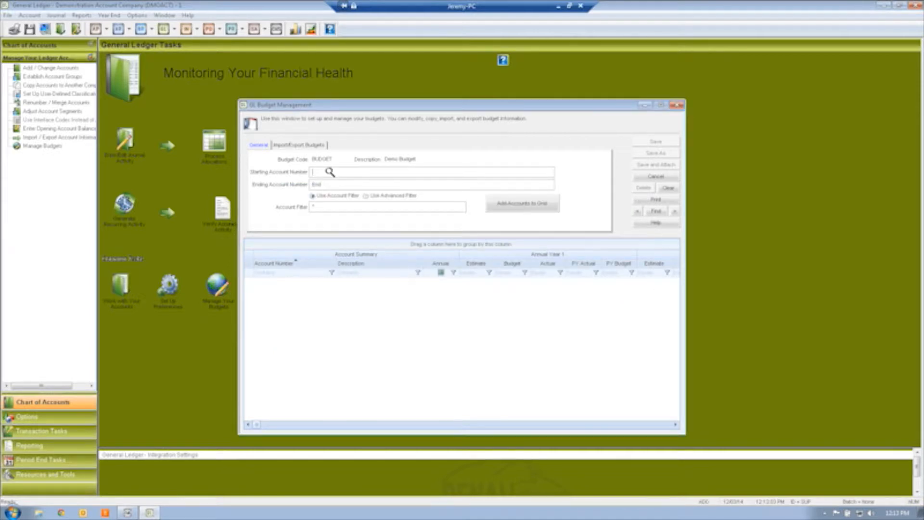
double_click(322, 172)
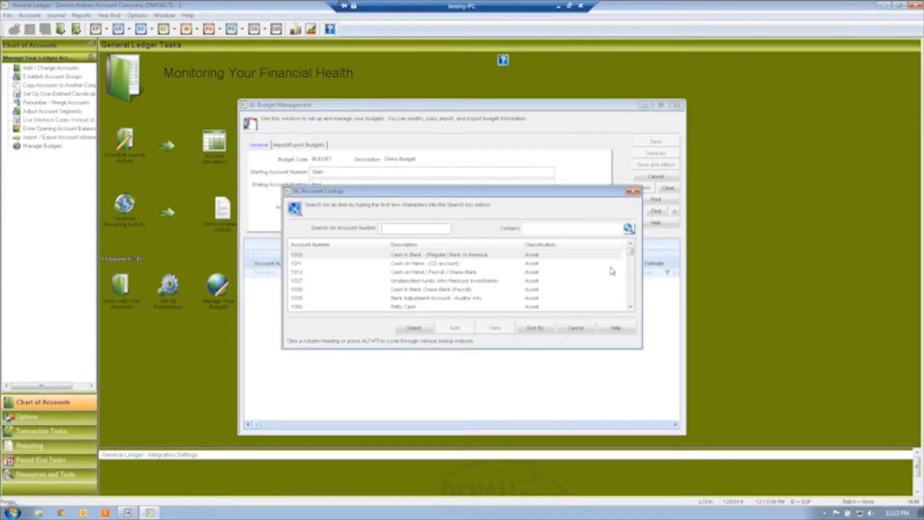
left_click_drag(632, 253, 628, 275)
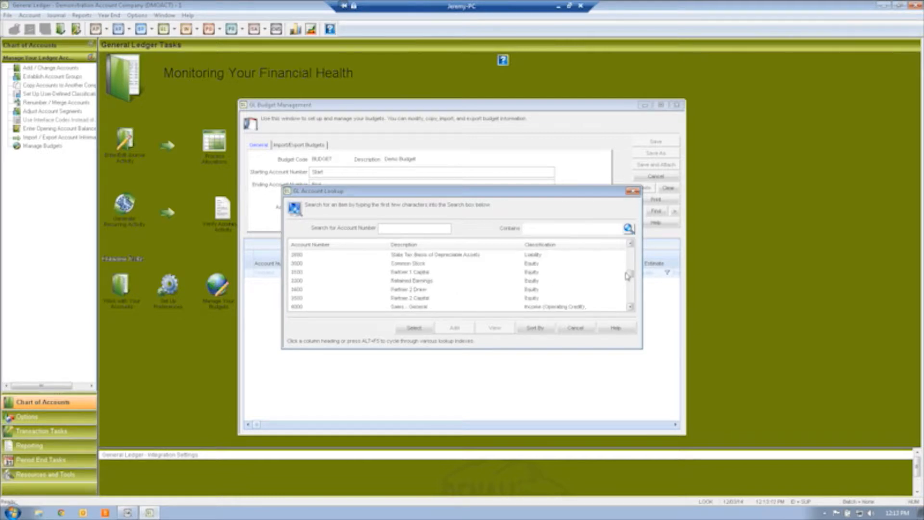
left_click(631, 307)
left_click(632, 306)
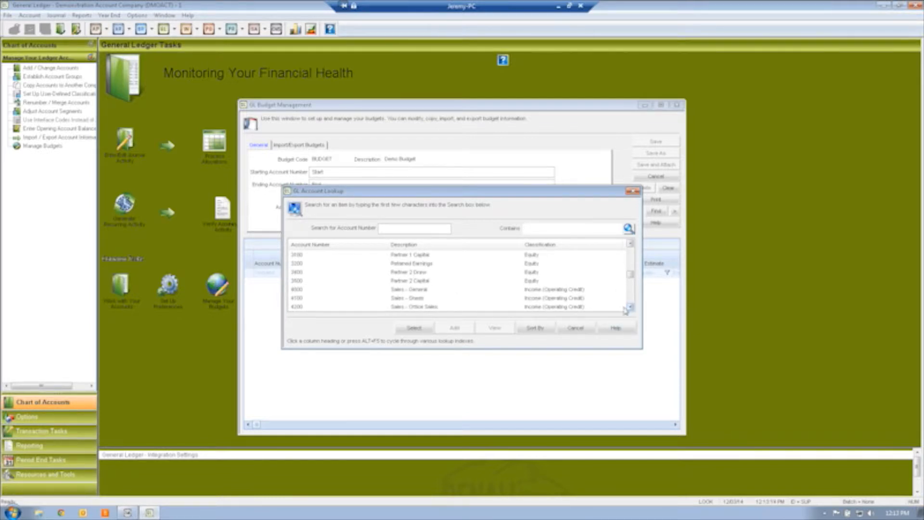
left_click(296, 289)
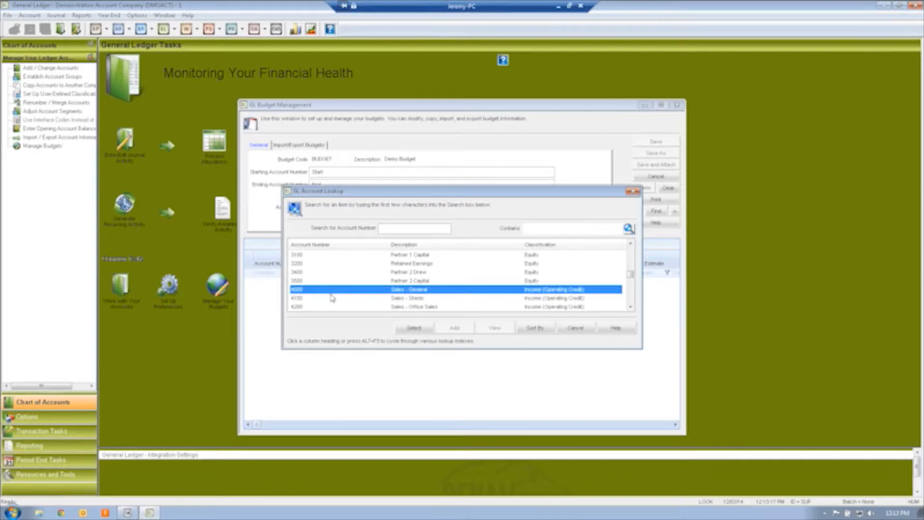
left_click(415, 328)
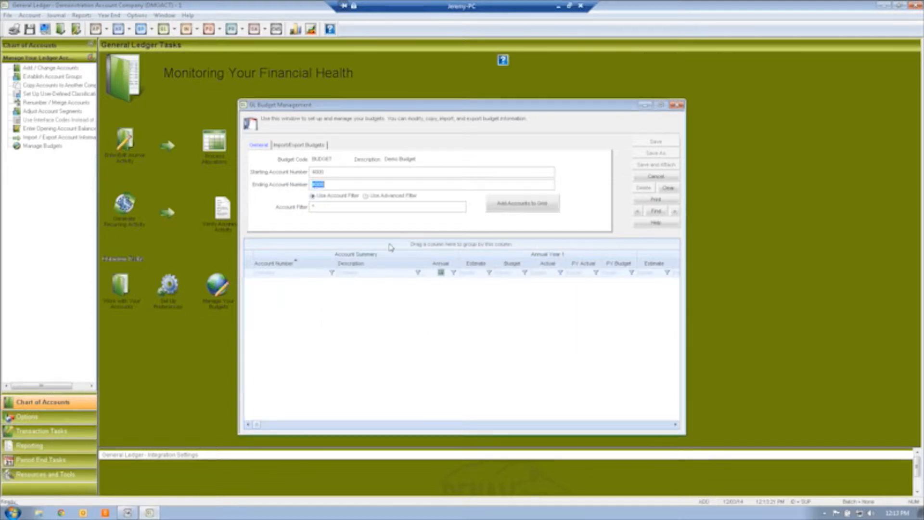
Choose the Amortization - Long Term Expense account, near the end of the account list, as the ending account number.
double_click(350, 184)
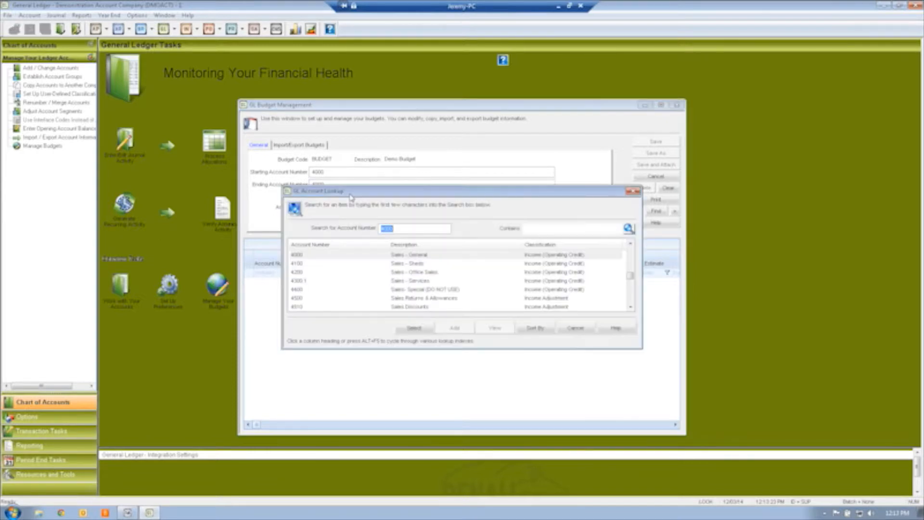
left_click_drag(631, 277, 634, 311)
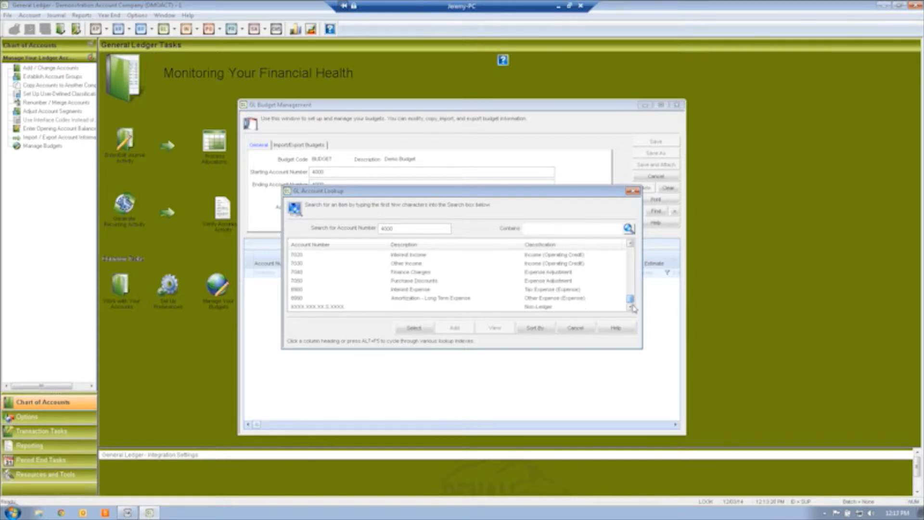
left_click(551, 298)
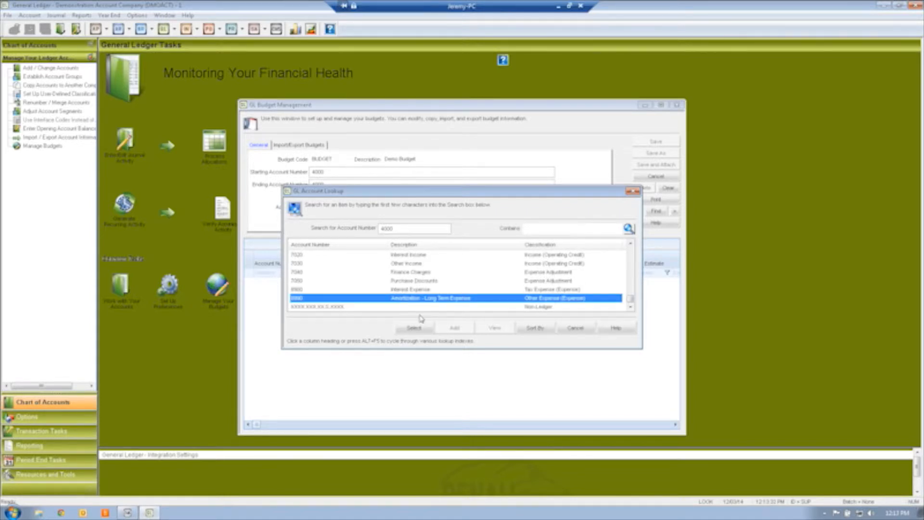
left_click(408, 331)
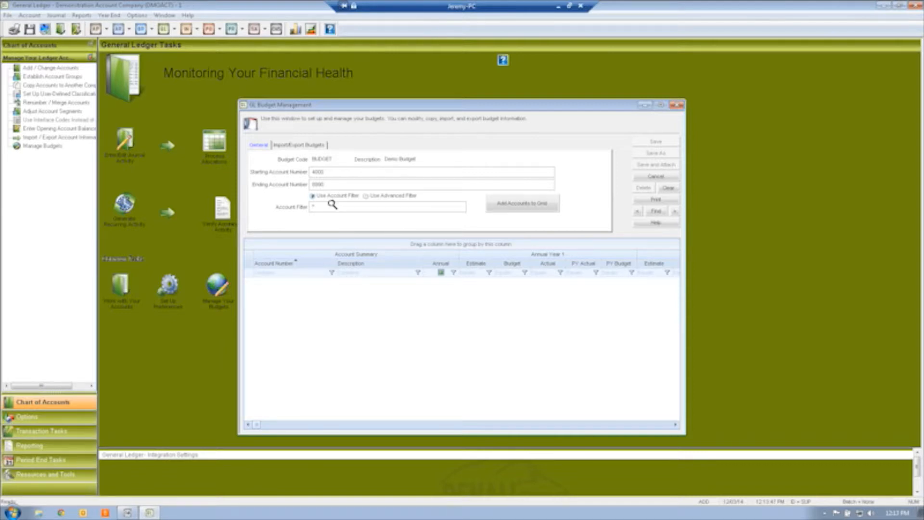
Try the account filter 1017, then restore the filter to the wildcard *.
left_click(332, 205)
key("BackSpace")
type("1")
type("0")
type("1")
type("7")
key("BackSpace")
key("BackSpace")
key("BackSpace")
key("BackSpace")
type("*")
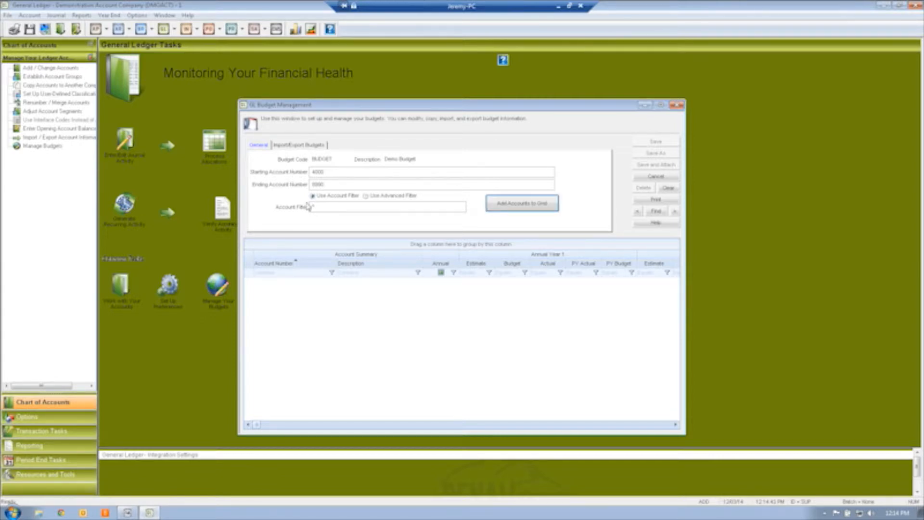
left_click(314, 207)
type("*")
Add the accounts from 4000 through Amortization - Long Term Expense to the budget grid, checking the starting and ending accounts.
double_click(320, 174)
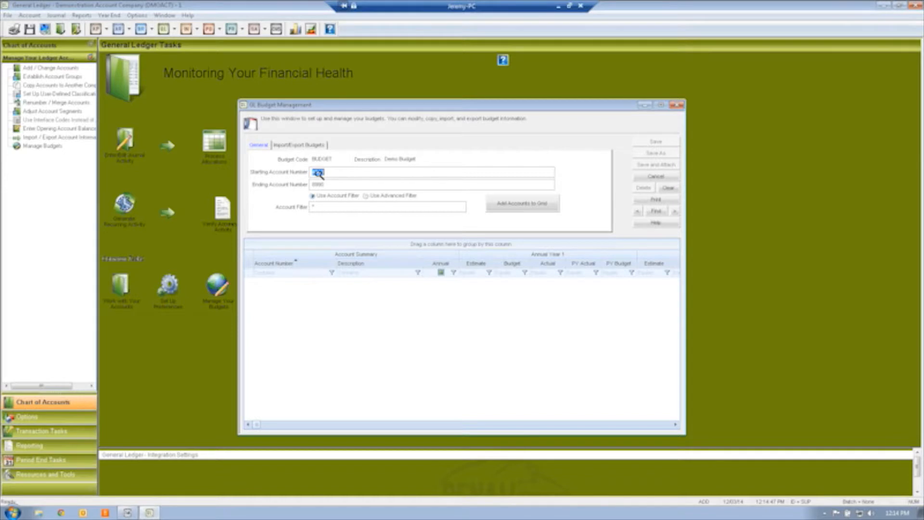
double_click(318, 185)
left_click(529, 206)
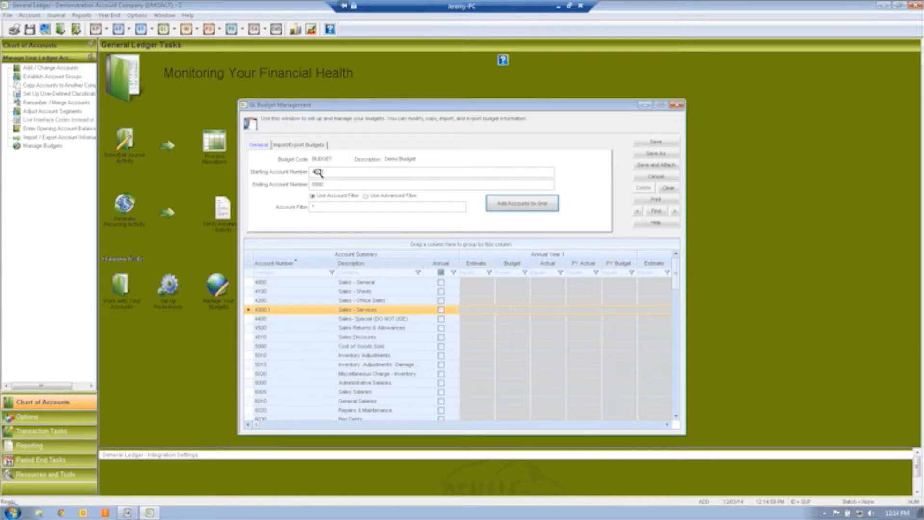
left_click(317, 172)
left_click(318, 184)
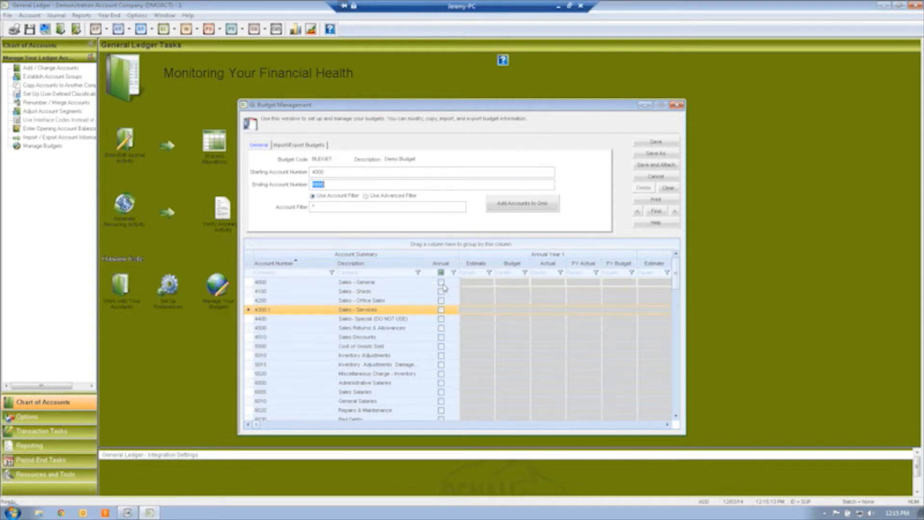
Mark the nine accounts from 4000 Sales - General through 5010 Inventory Adjustments as annual.
left_click(441, 284)
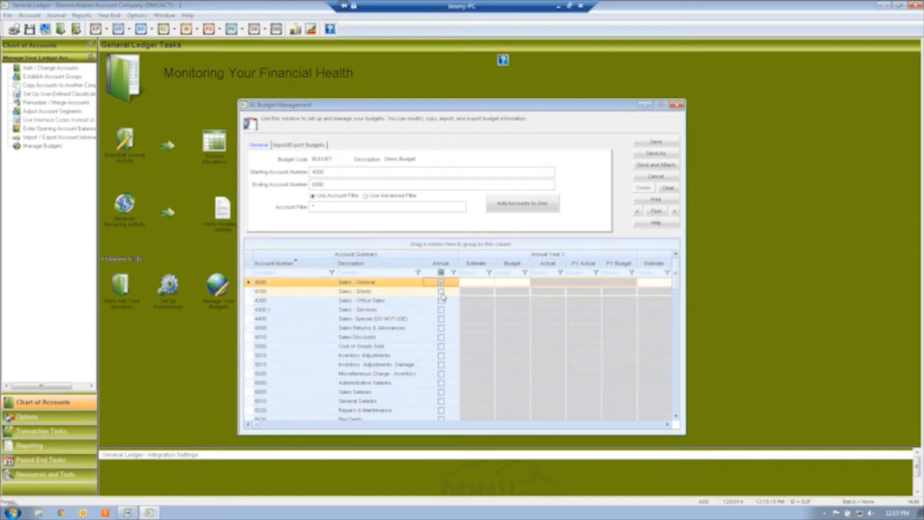
left_click(442, 292)
left_click(441, 301)
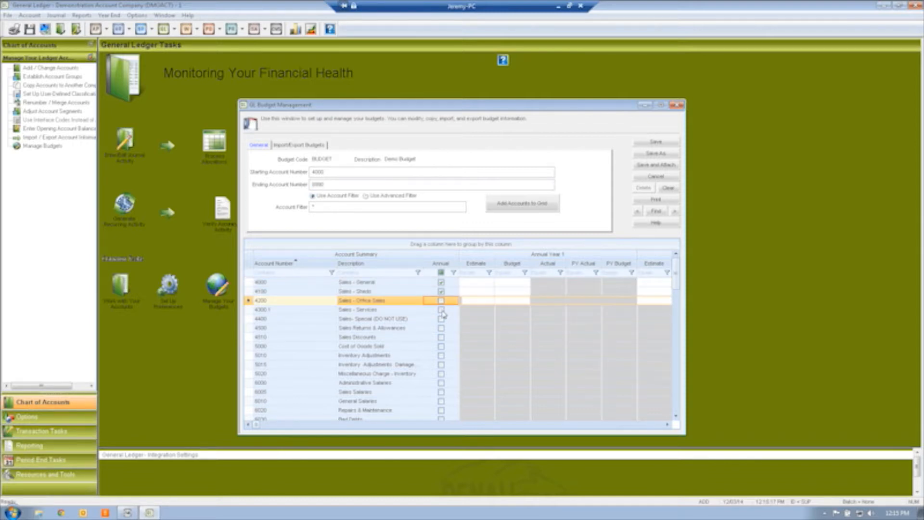
left_click(441, 310)
left_click(441, 319)
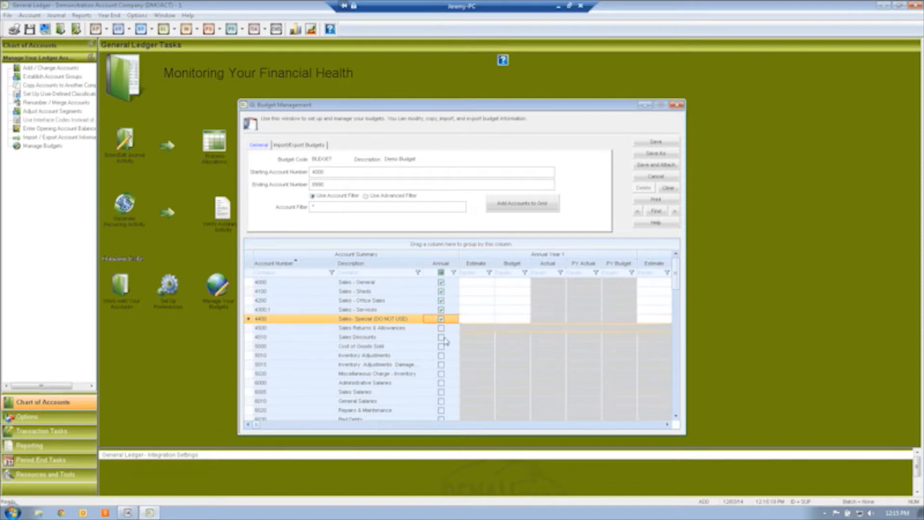
left_click(441, 328)
left_click(441, 337)
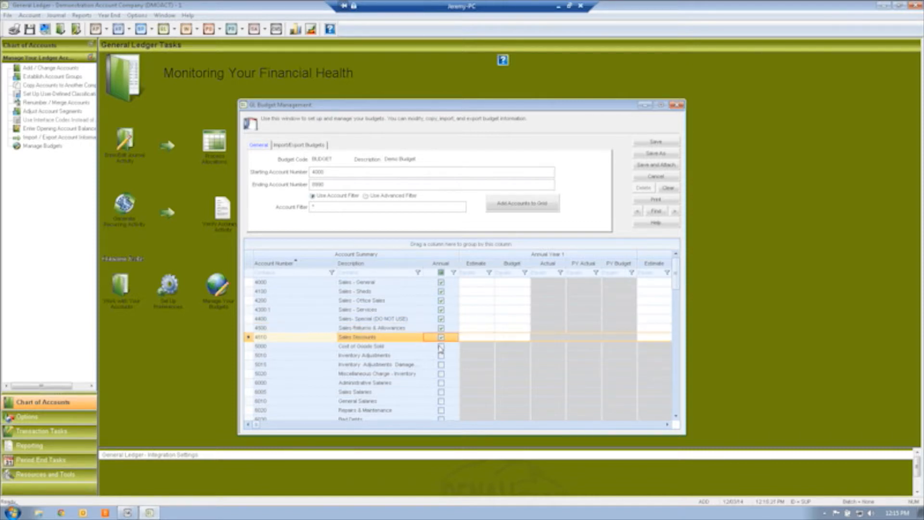
left_click(442, 346)
left_click(441, 355)
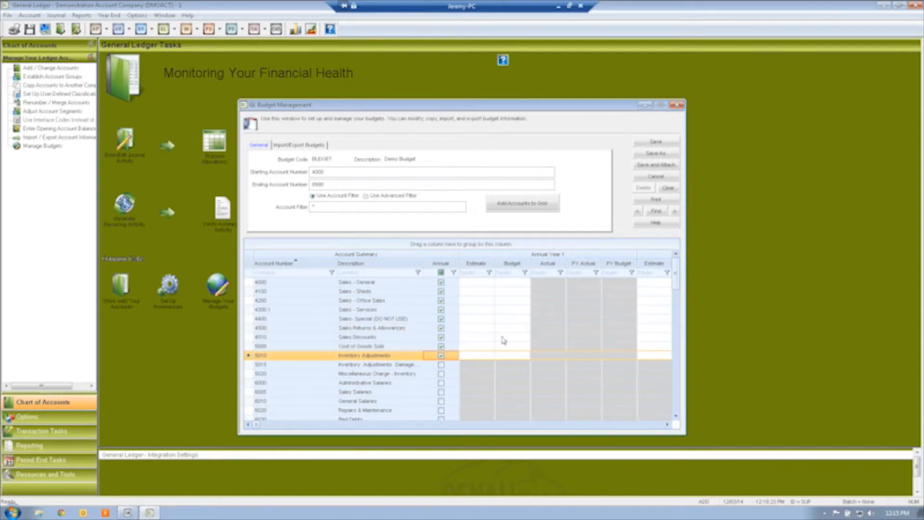
Enter 100,000 as both the Annual Year 1 estimate and budget for account 4000 Sales - General.
left_click(477, 286)
type("100000")
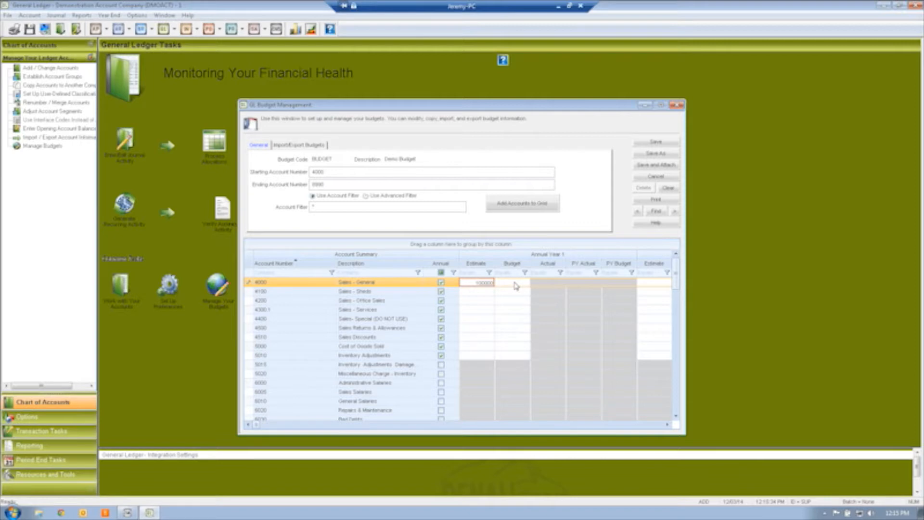
key("Tab")
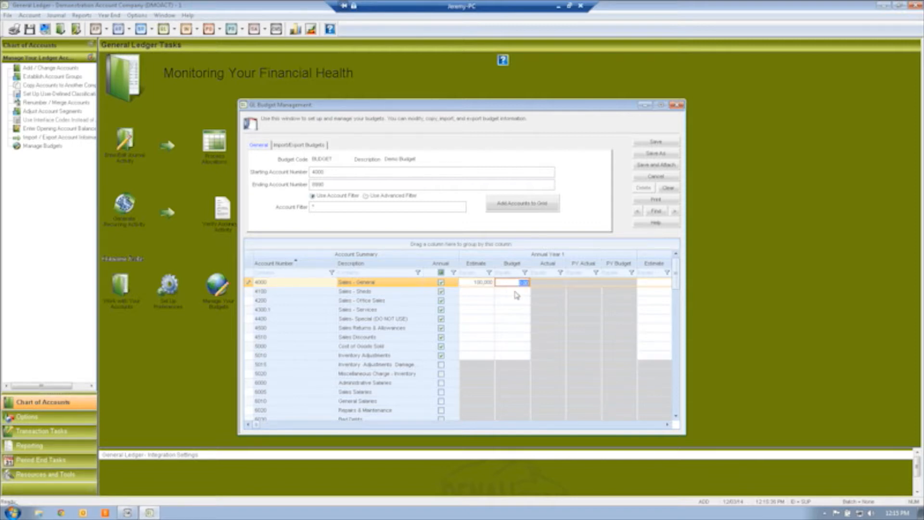
type("100000")
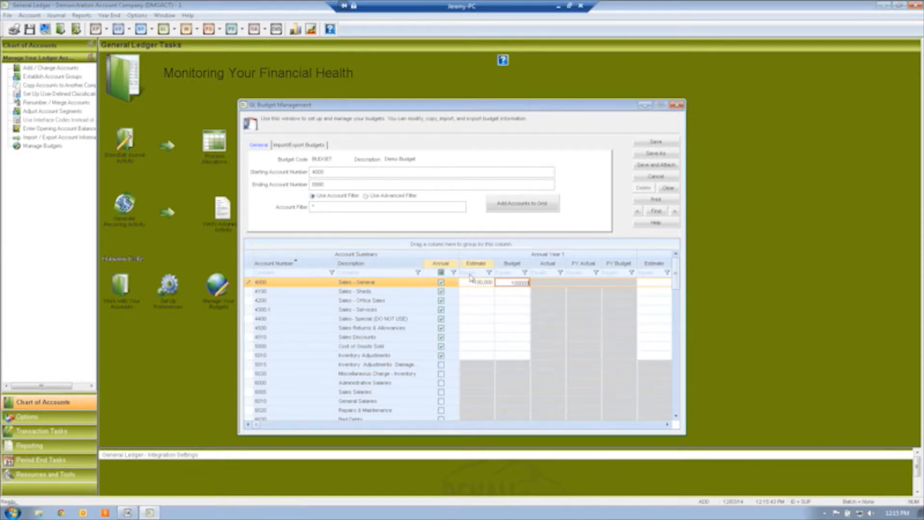
Set the Annual Year 1 estimate for Sales - General to 90,000.
left_click(474, 282)
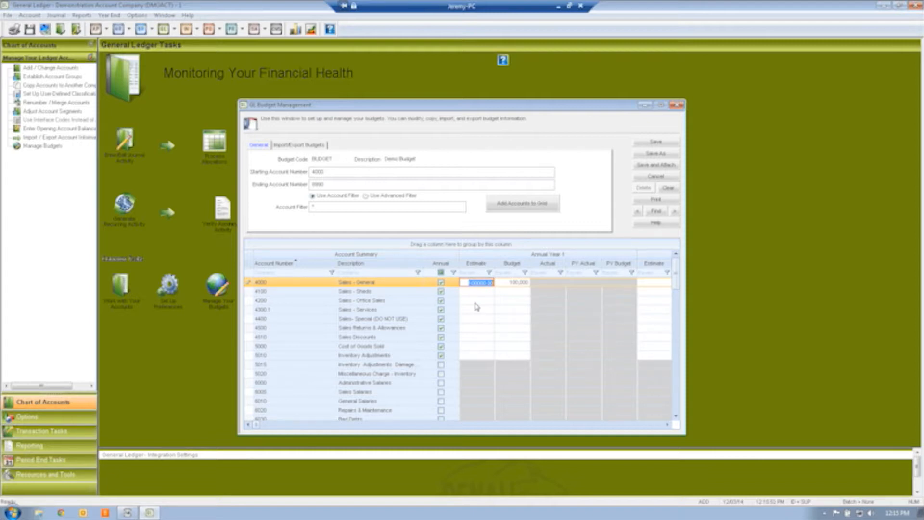
key("BackSpace")
type("90000")
left_click(513, 283)
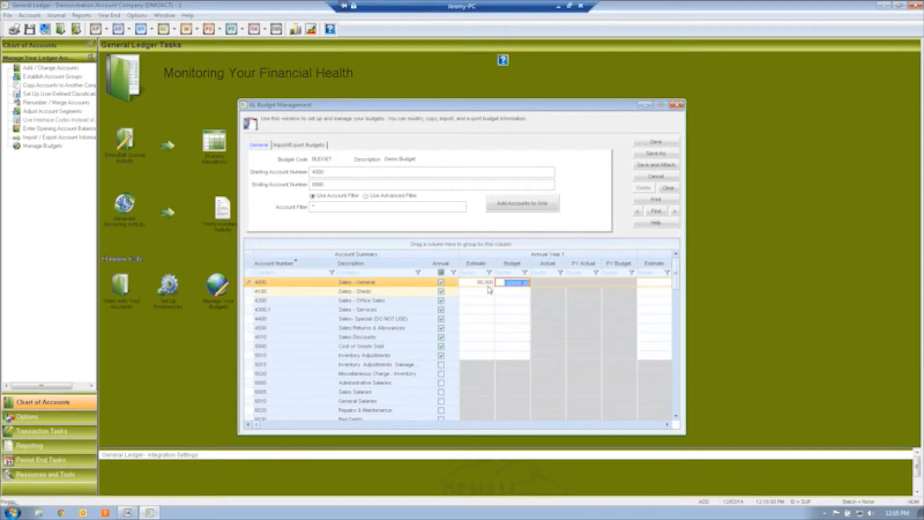
left_click(488, 284)
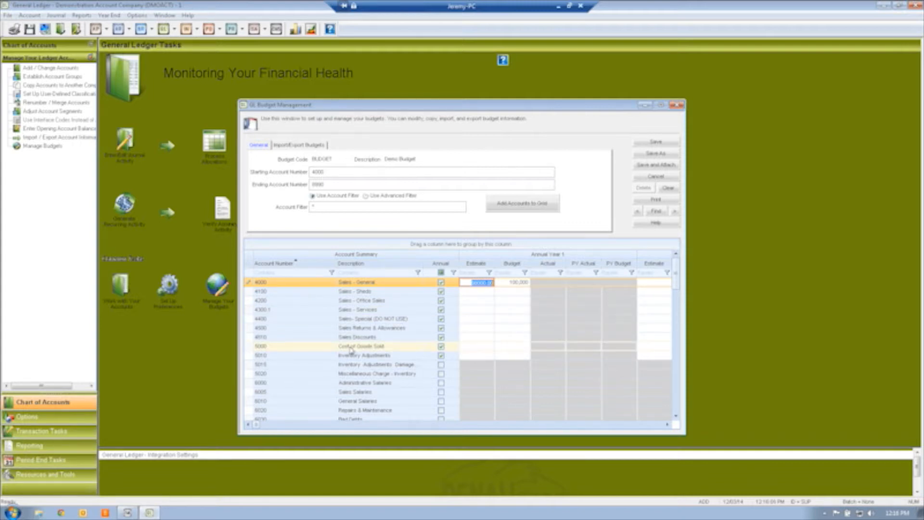
Set the Annual Year 1 estimate for 5000 Cost of Goods Sold to 43,500 and its budget to 42,000.
left_click(484, 346)
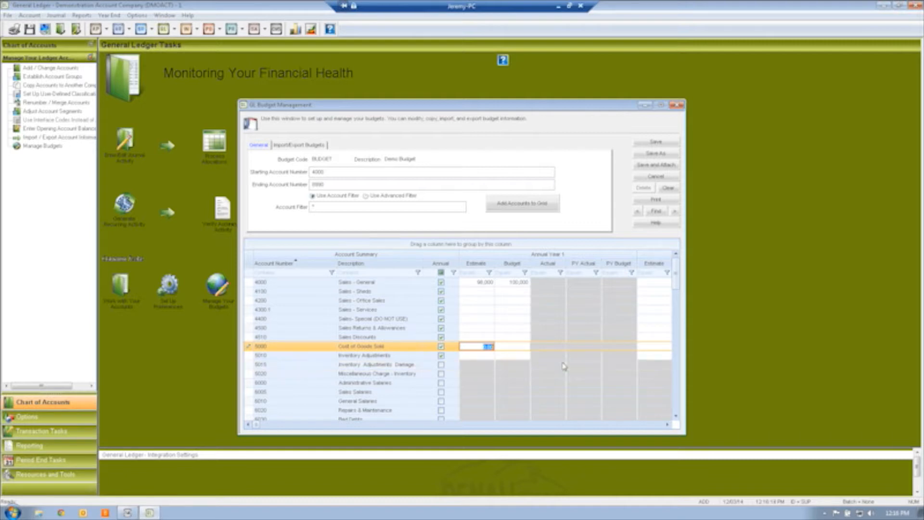
type("4")
type("30")
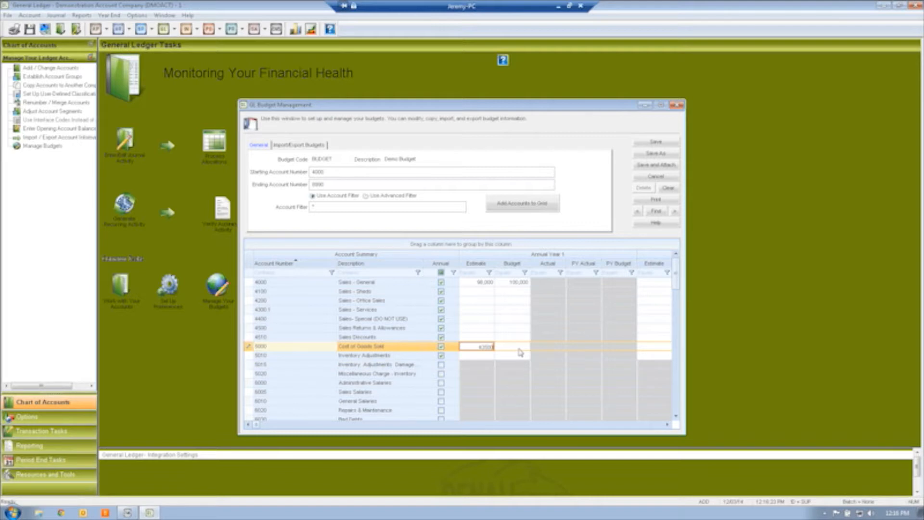
left_click(521, 347)
type("42000")
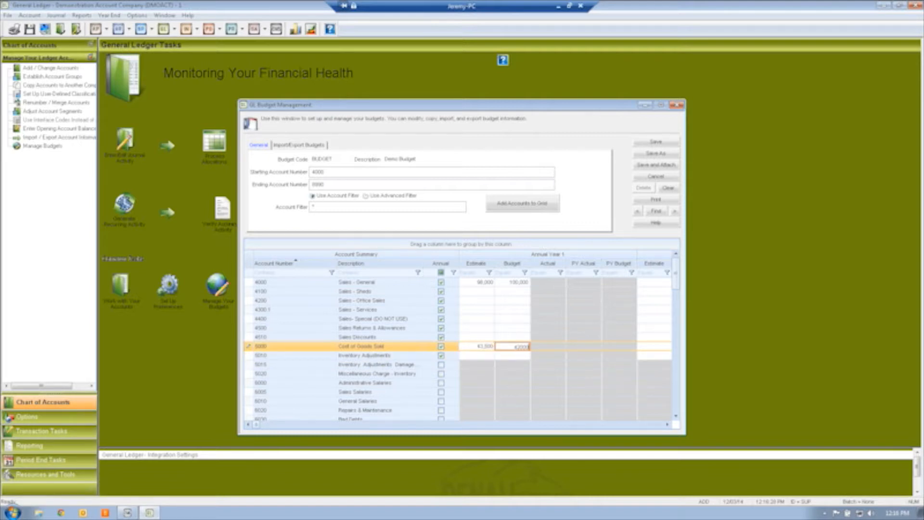
key("Return")
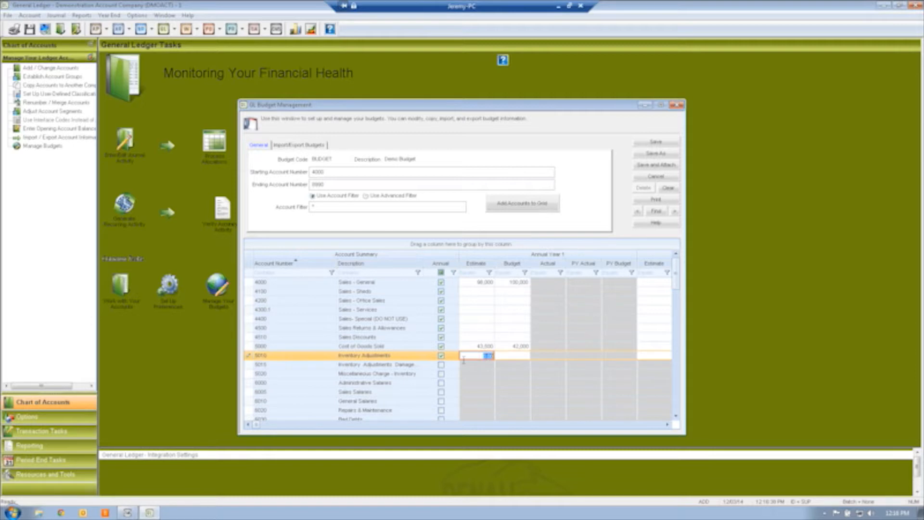
Mark the four accounts from Inventory Adjustments Damage through Sales Salaries as annual and select the Administrative Salaries estimate field.
left_click(441, 365)
left_click(440, 374)
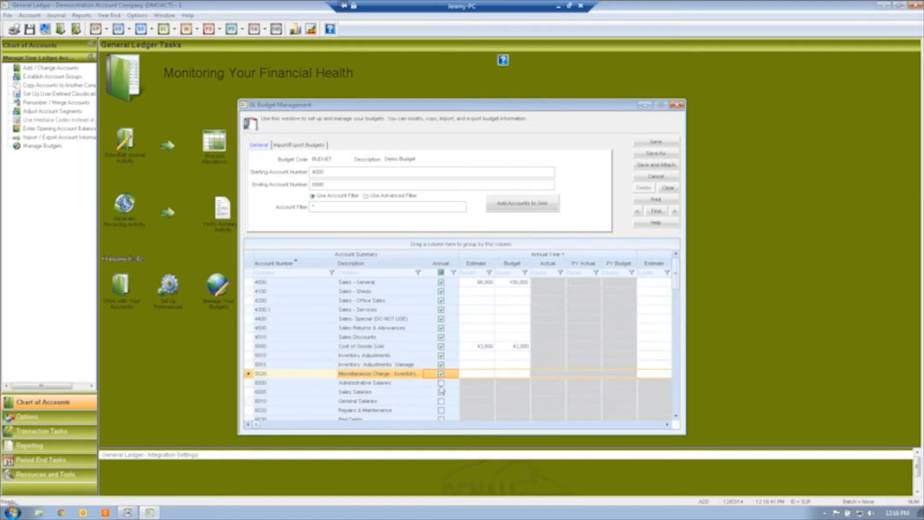
left_click(441, 383)
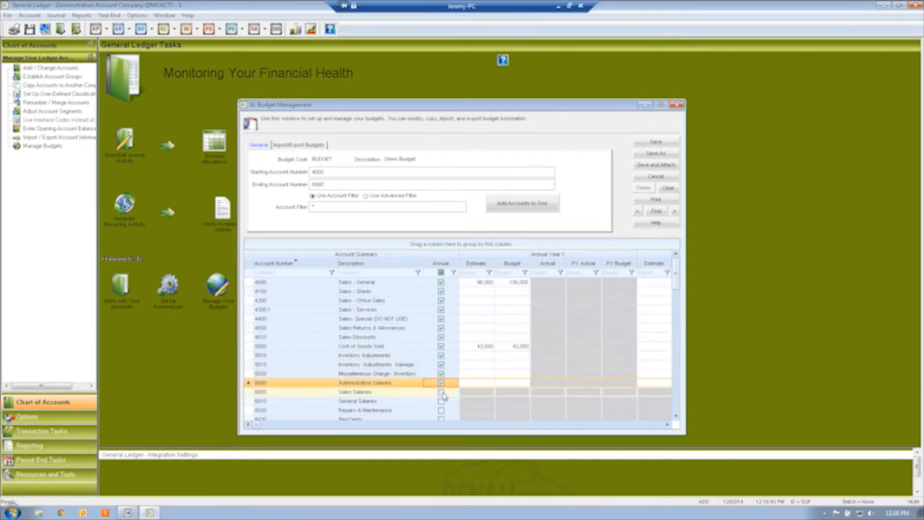
left_click(441, 393)
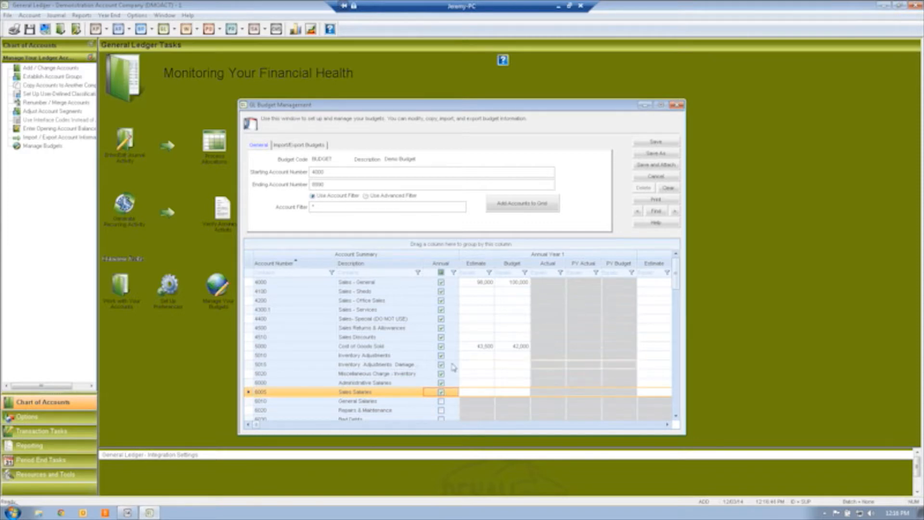
left_click(487, 364)
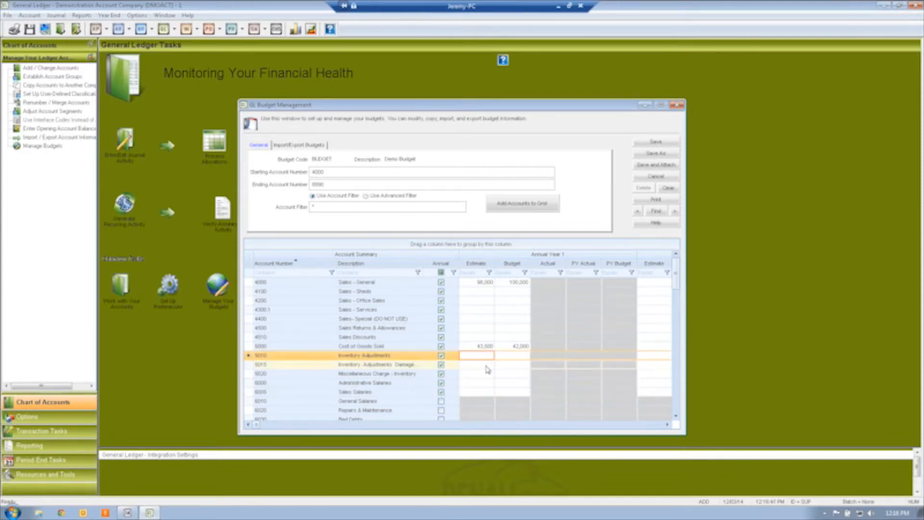
left_click(485, 377)
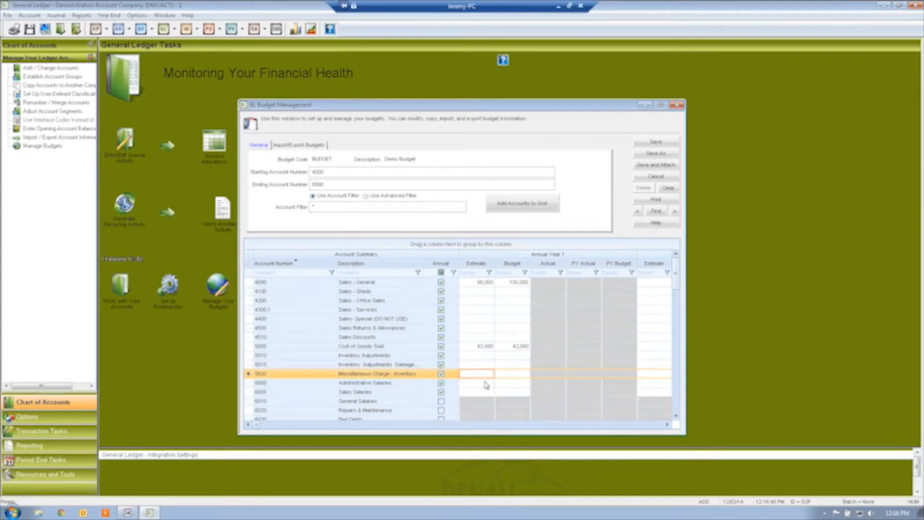
left_click(486, 383)
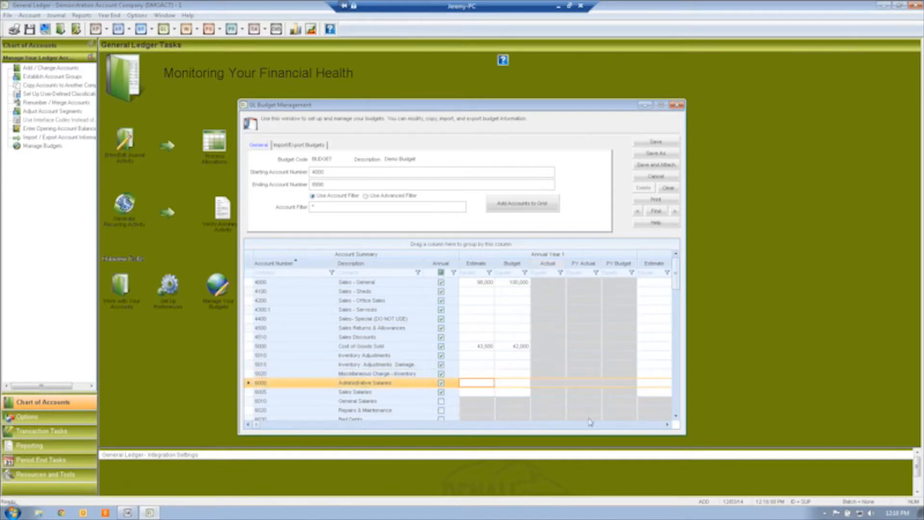
Examine the grid's Annual Year 2 to Annual Year 5 columns and the estimate and budget columns of the first periods.
left_click(667, 424)
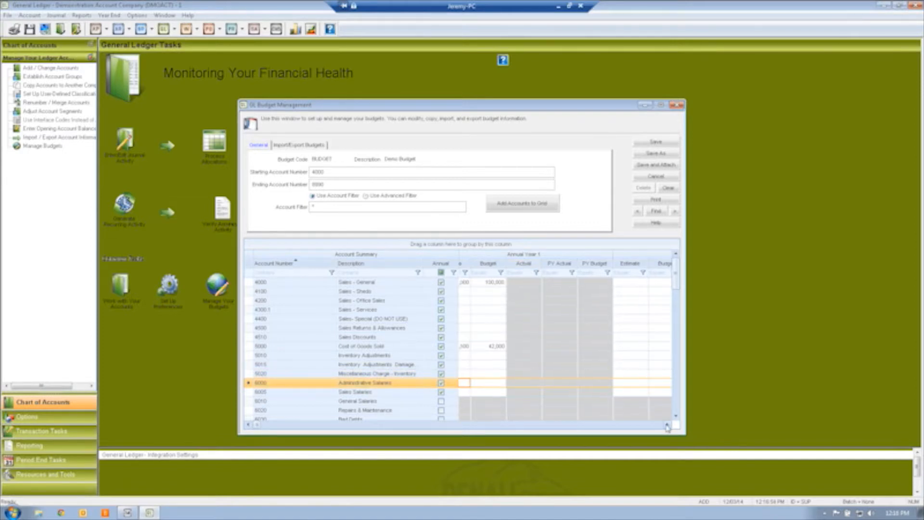
left_click(667, 425)
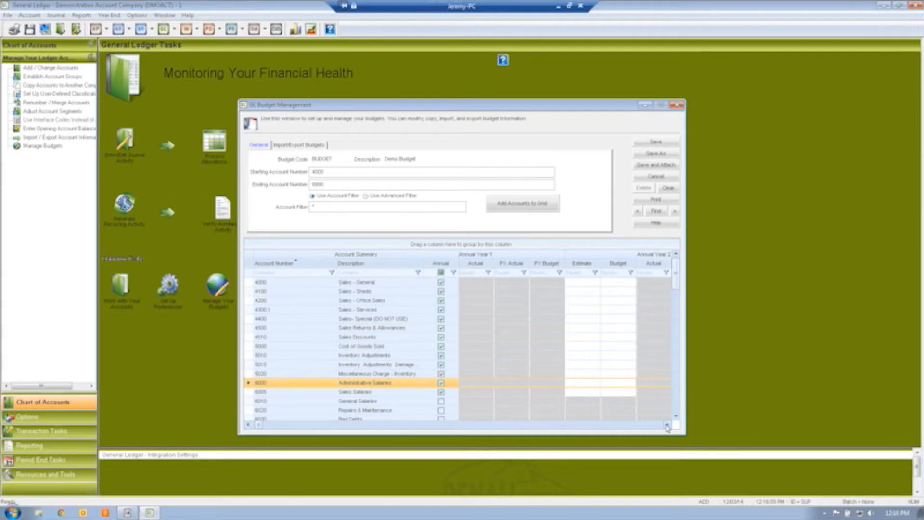
left_click(667, 424)
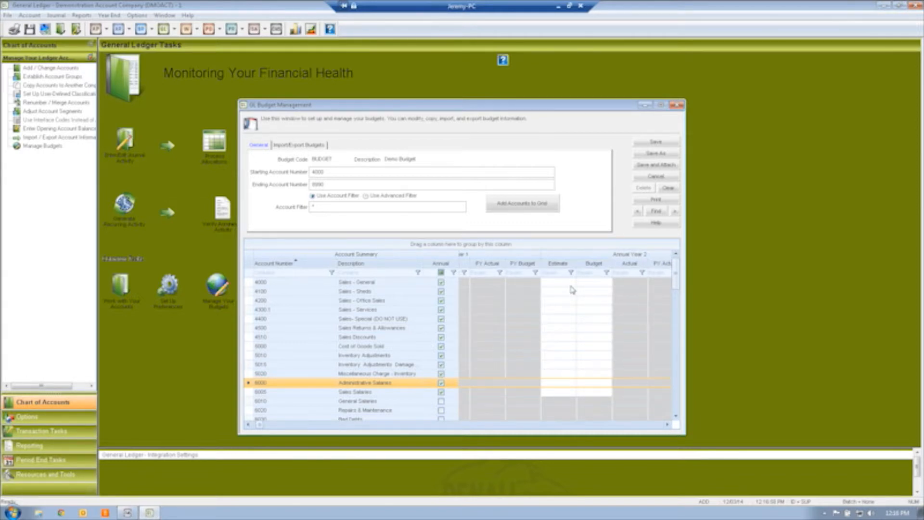
left_click(668, 424)
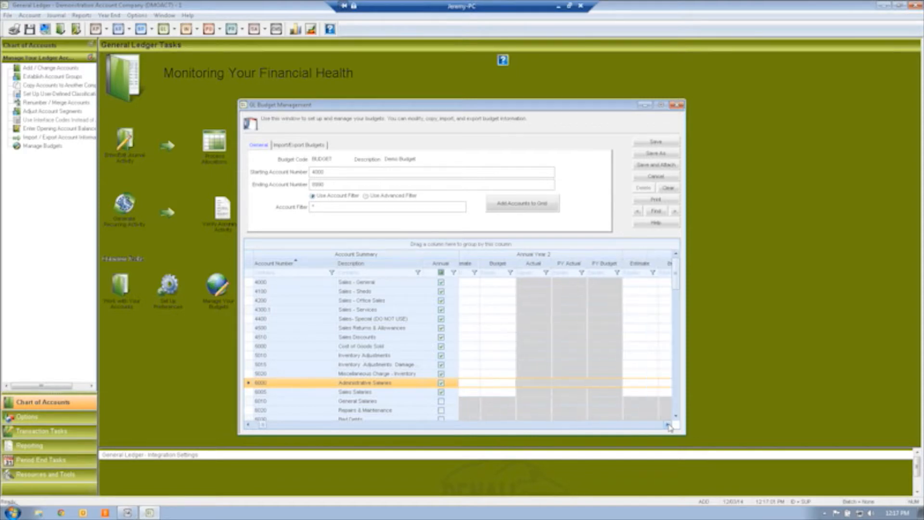
left_click(669, 425)
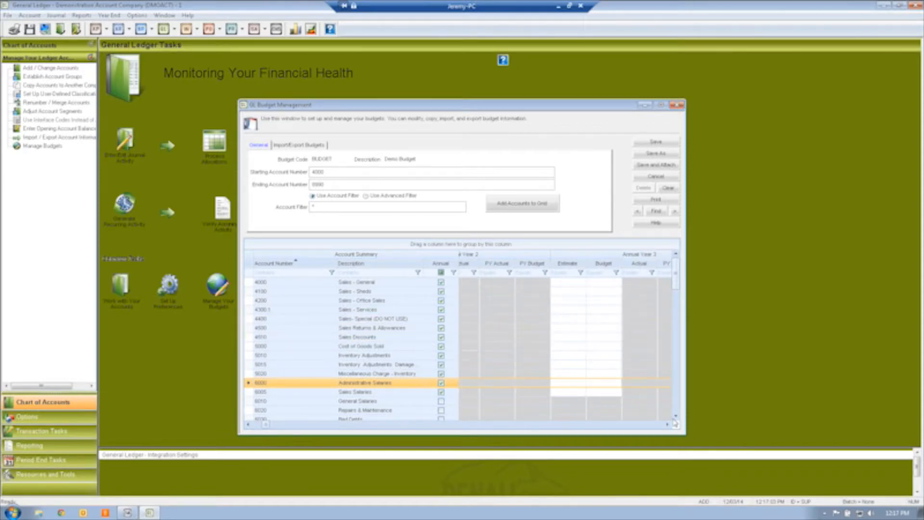
left_click(669, 424)
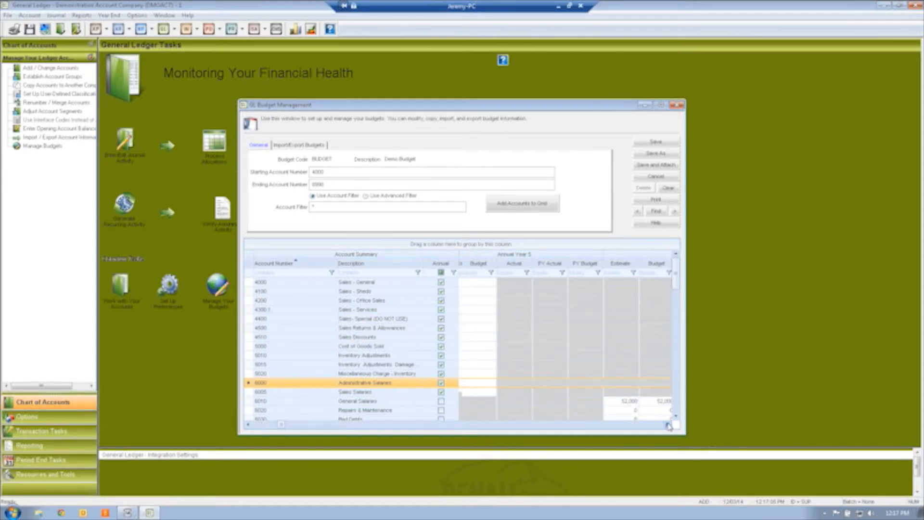
left_click(669, 425)
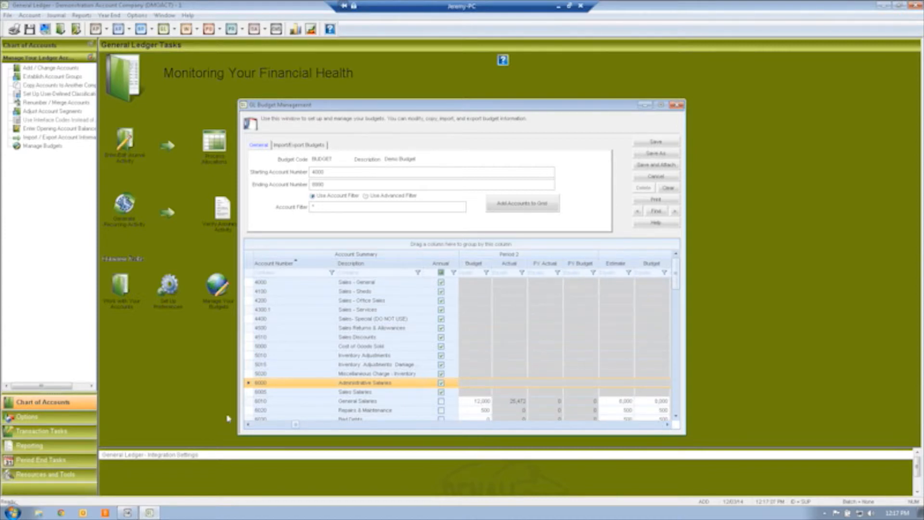
left_click(248, 424)
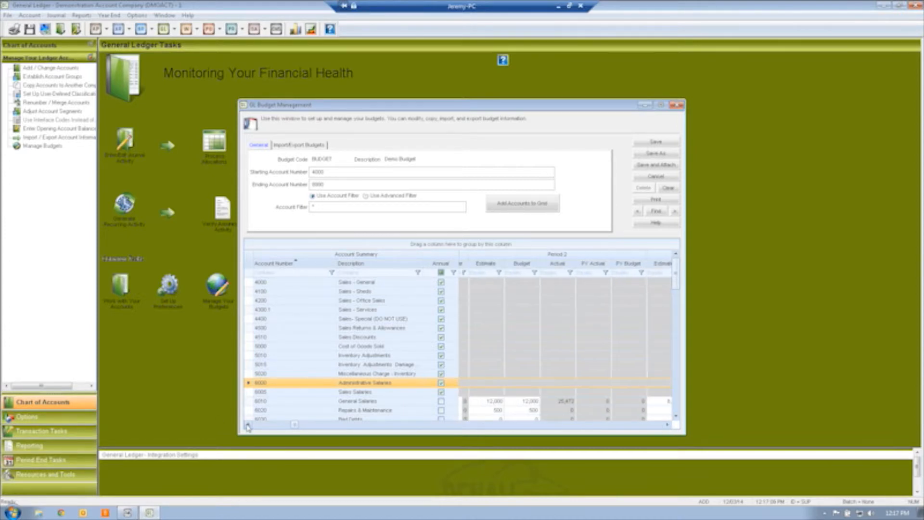
left_click(248, 424)
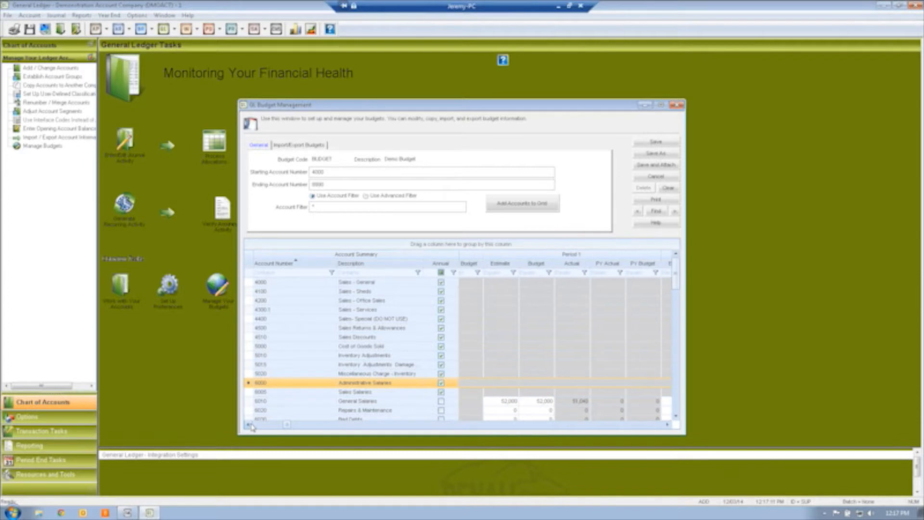
left_click(249, 425)
Examine the Period 1 estimate and budget fields of General Salaries and compare them with the accounts marked as annual above it.
left_click(676, 417)
left_click(677, 417)
left_click(677, 417)
left_click(677, 417)
left_click(677, 417)
left_click(676, 416)
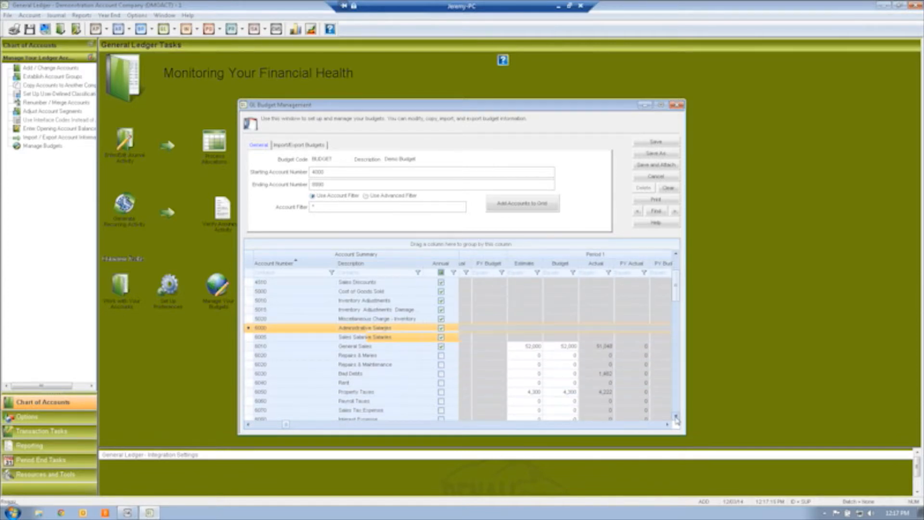
left_click(676, 416)
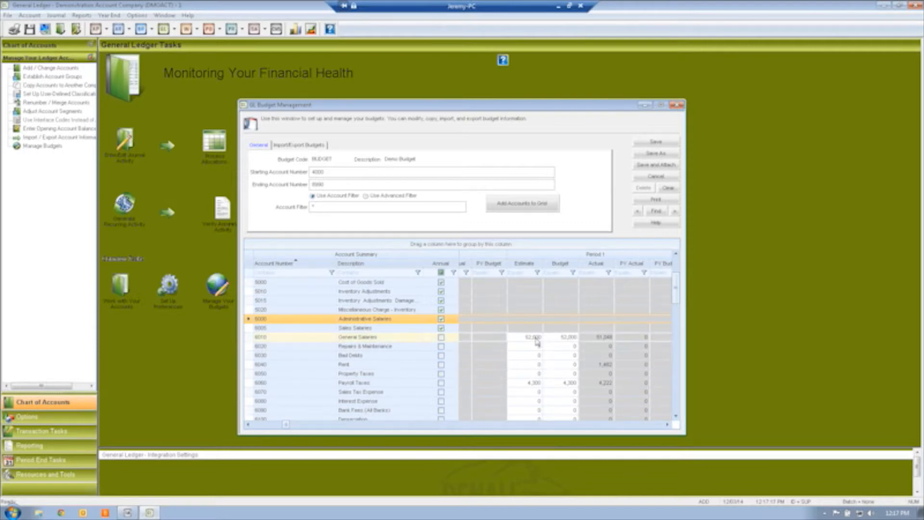
left_click(567, 338)
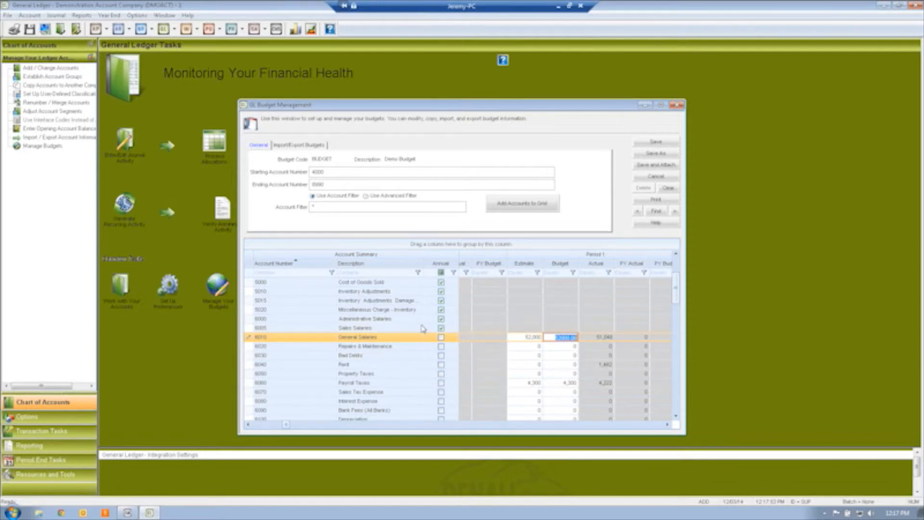
left_click(457, 328)
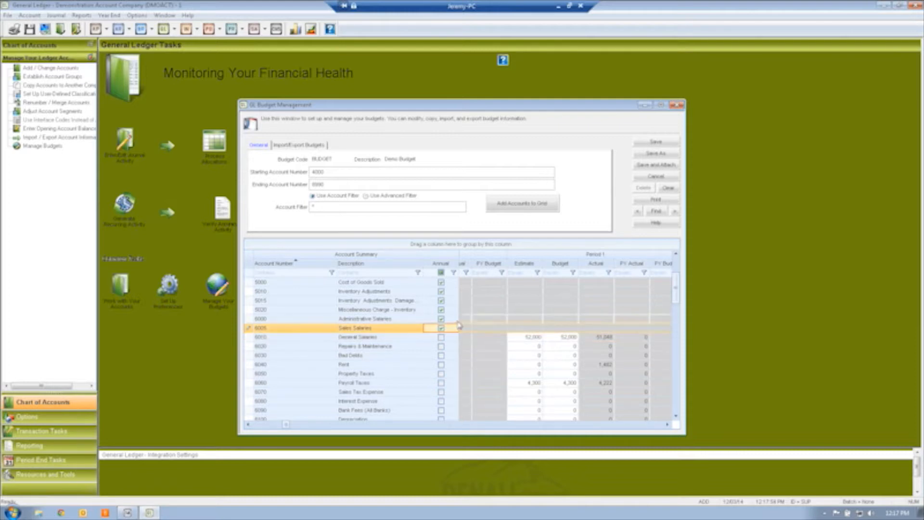
left_click(458, 319)
left_click(453, 310)
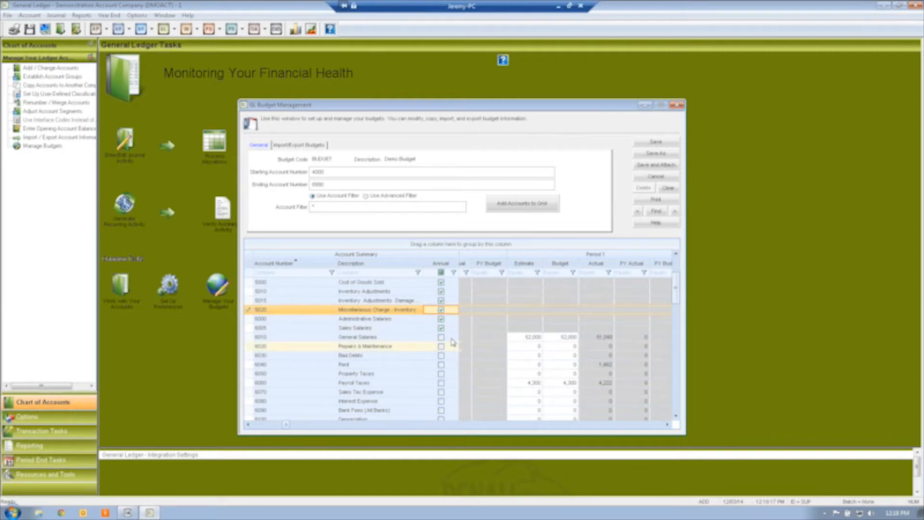
Mark the Payroll Taxes and Bank Fees (All Banks) accounts as annual.
left_click(454, 346)
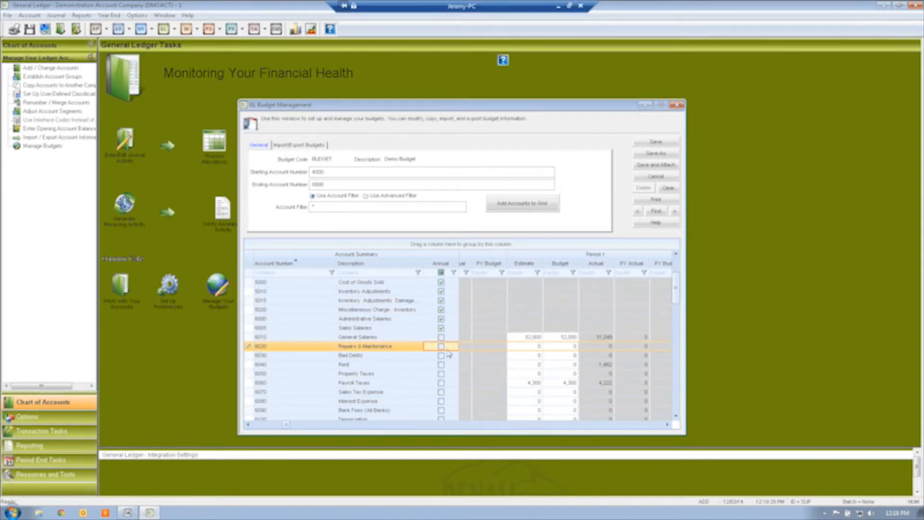
left_click(441, 383)
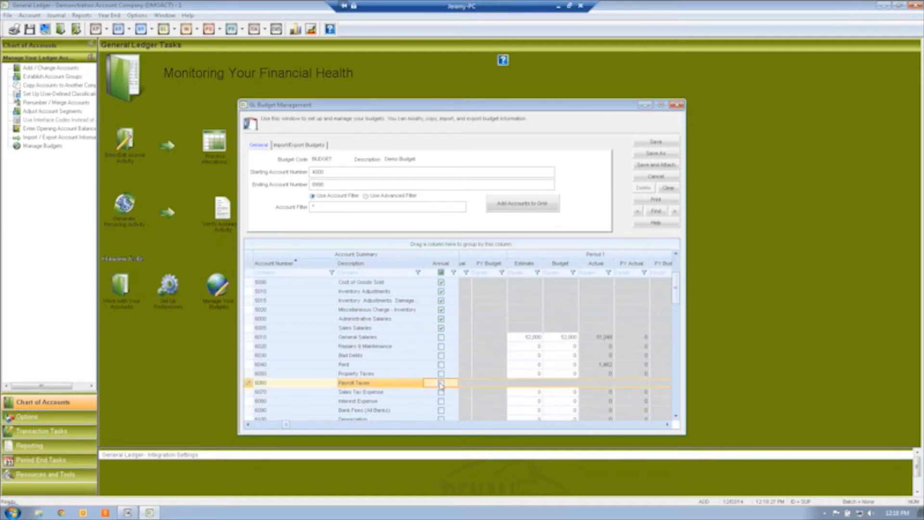
left_click(441, 411)
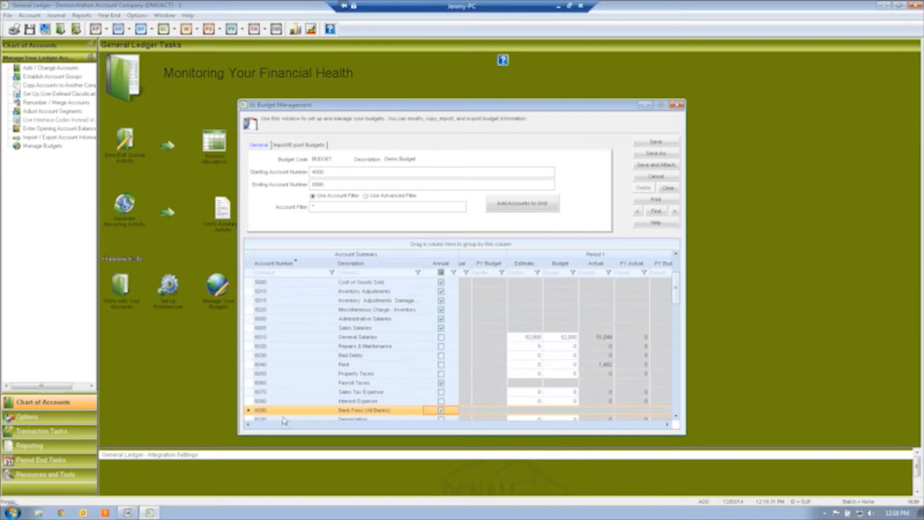
Check the Annual Year 1 fields of the accounts marked as annual and save the Demo Budget.
left_click(248, 424)
left_click(248, 425)
left_click(248, 424)
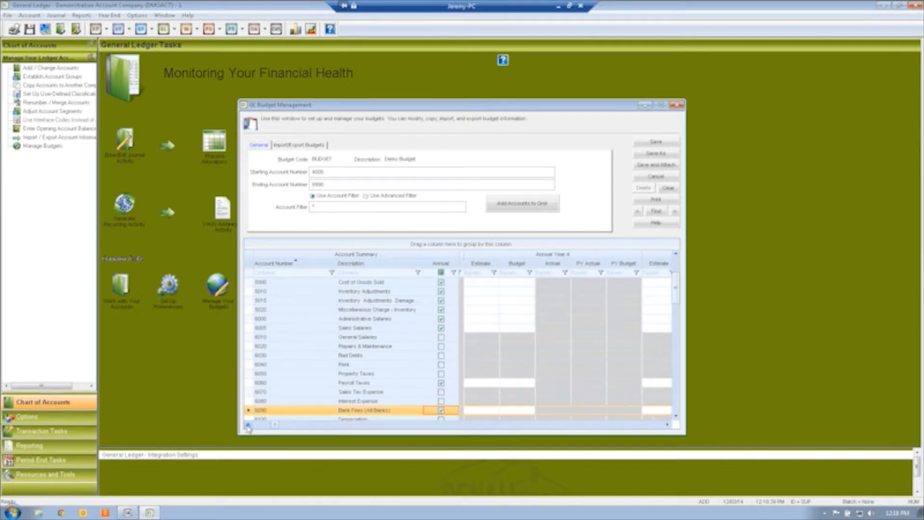
left_click(248, 425)
left_click(248, 424)
left_click(248, 425)
left_click(248, 425)
left_click(248, 425)
left_click(248, 424)
left_click(248, 425)
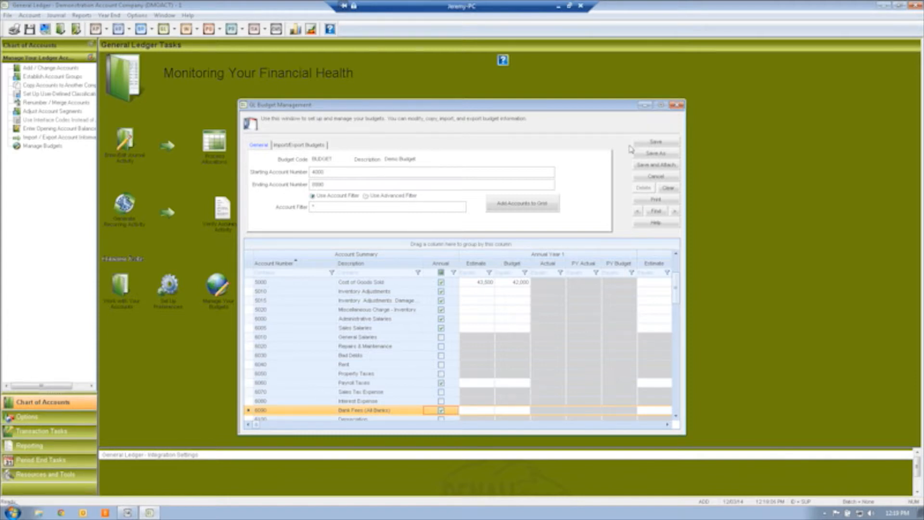
left_click(656, 143)
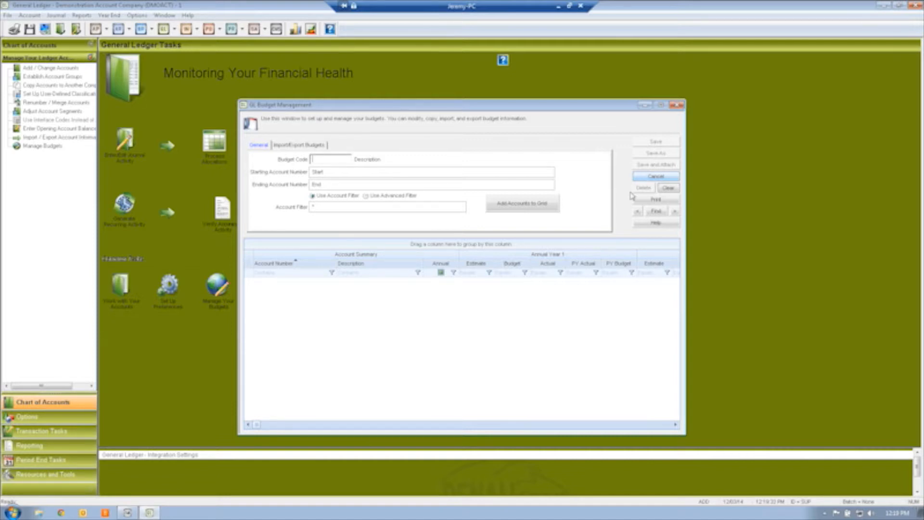
Look up the existing budget codes and open the 2014 Budget.
left_click(647, 213)
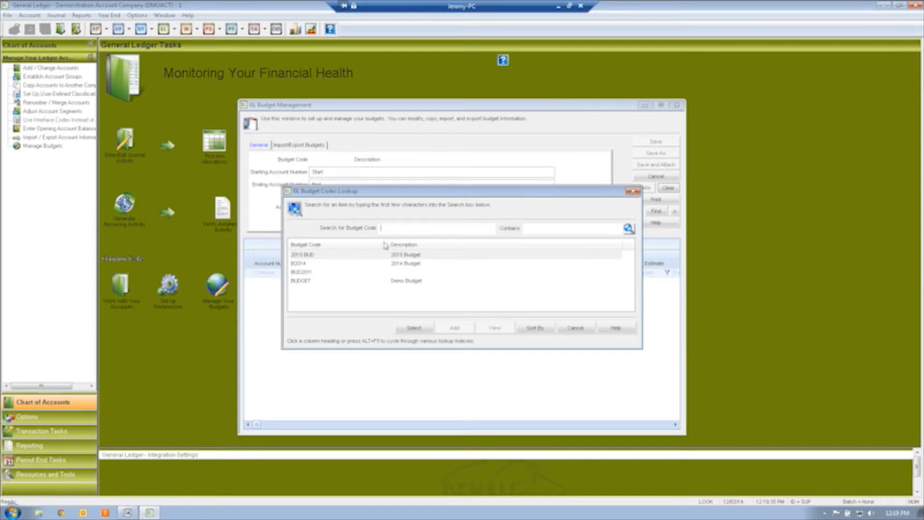
left_click(404, 264)
double_click(411, 264)
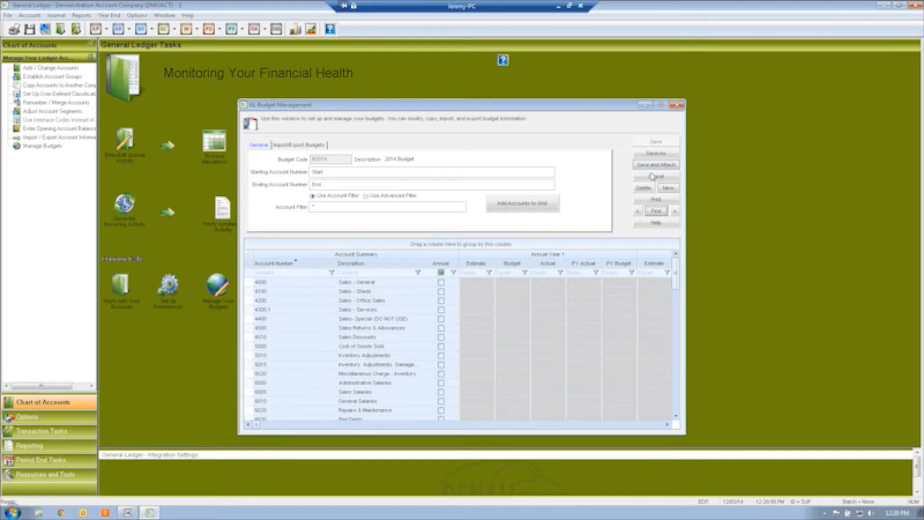
left_click(653, 176)
Set the import/export options of the 2014 Budget to Export and select the destination file path field.
left_click(314, 146)
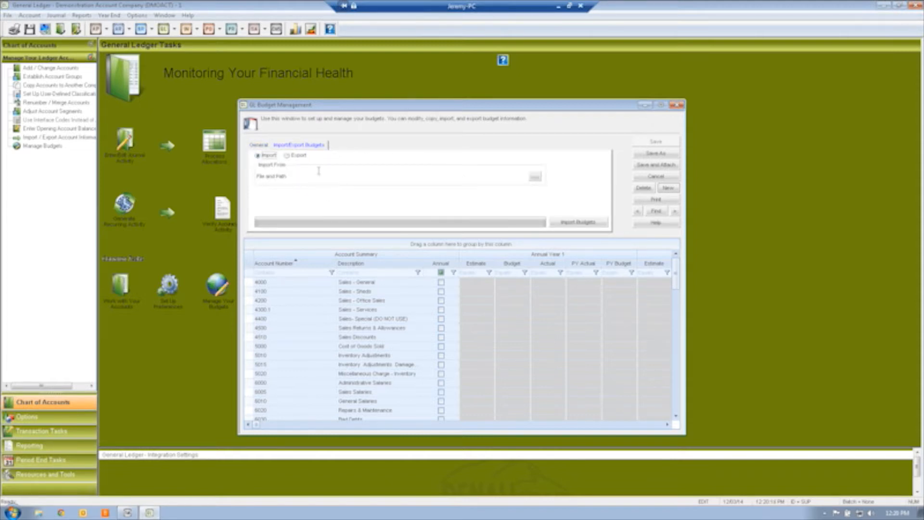
left_click(319, 172)
left_click(288, 155)
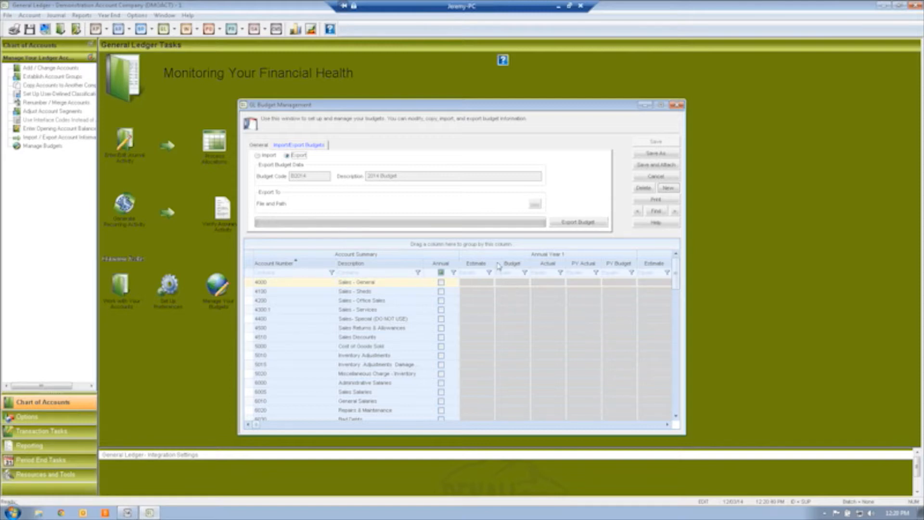
left_click(363, 199)
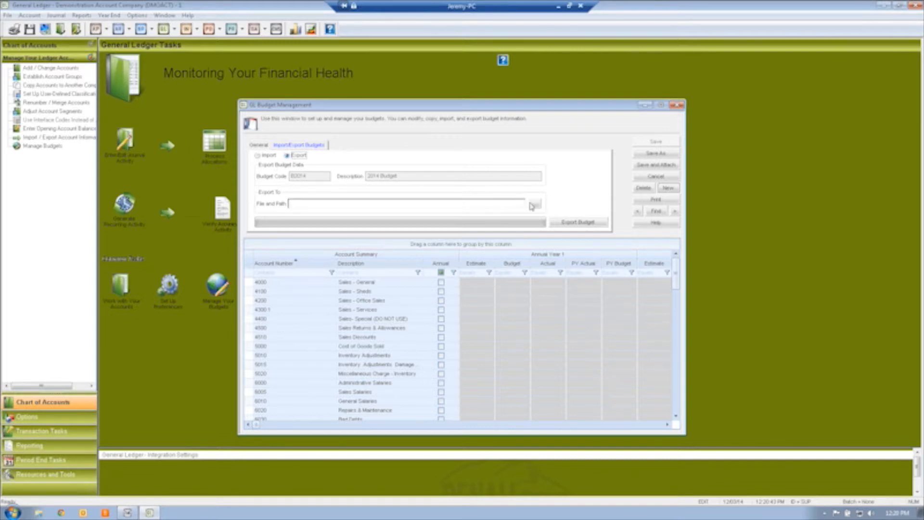
Choose the existing 2015budget file in the 12-02 Webinar folder as the export destination.
left_click(535, 203)
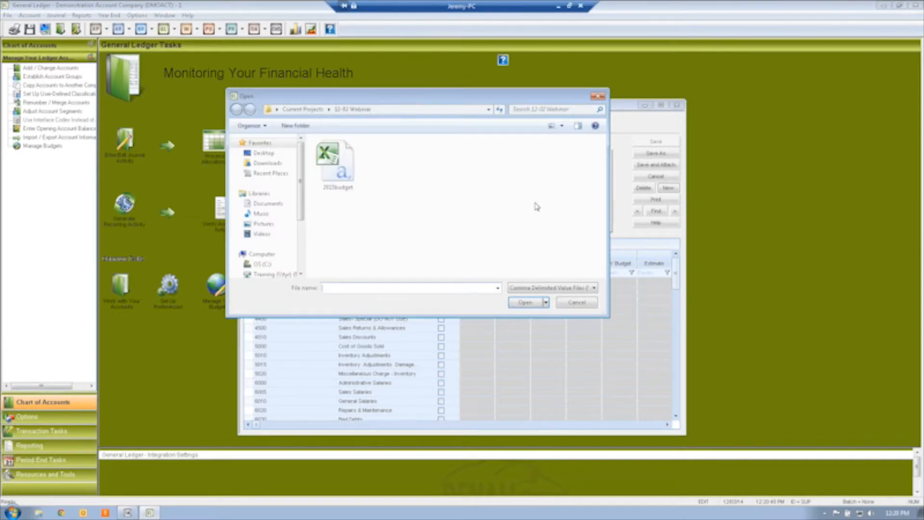
left_click(345, 172)
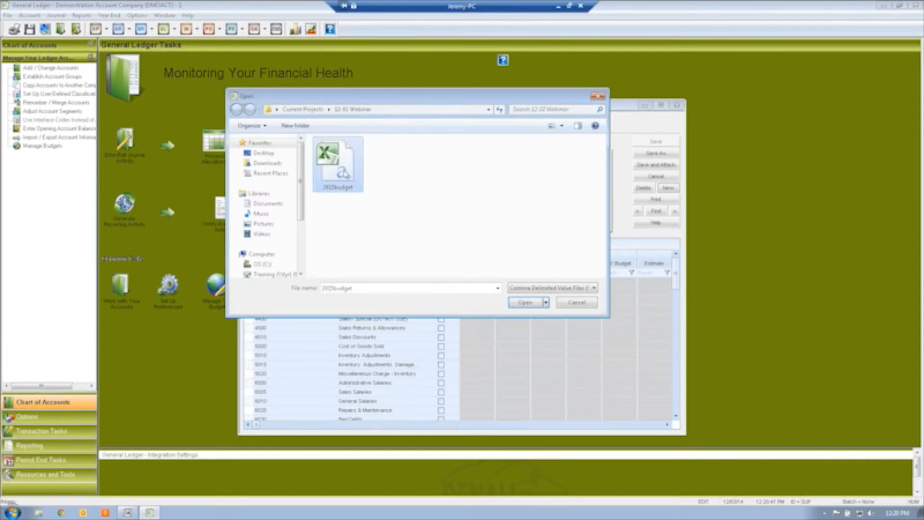
left_click(328, 110)
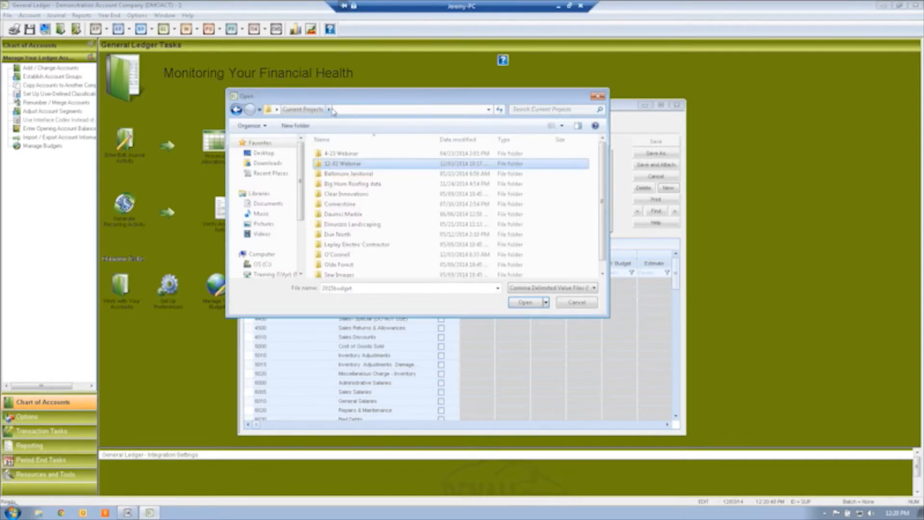
double_click(342, 163)
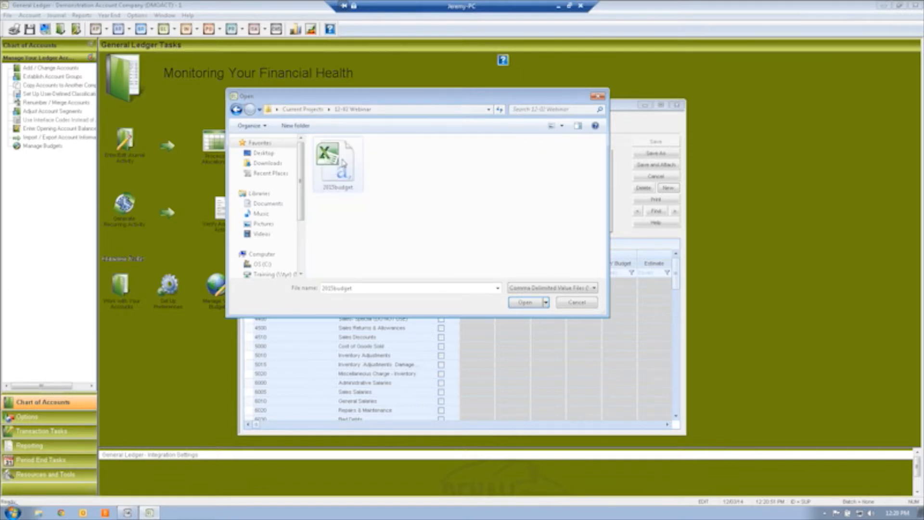
double_click(345, 287)
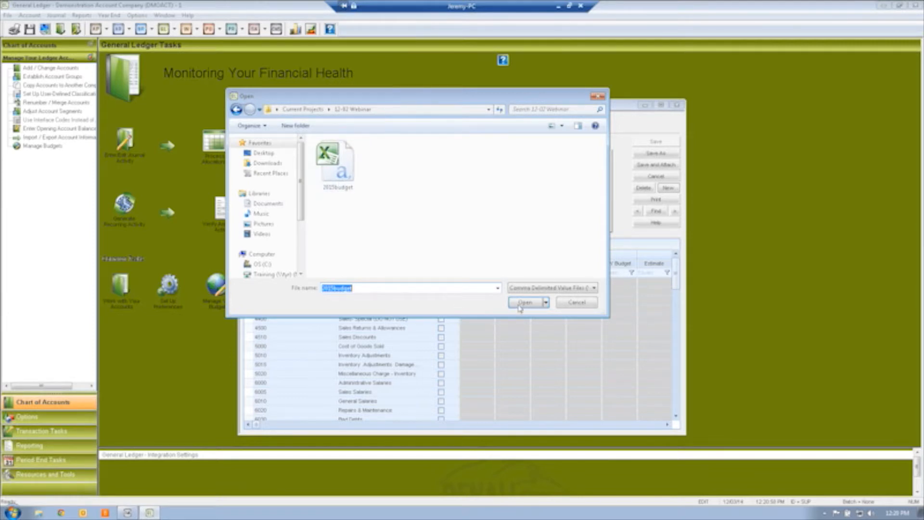
left_click(519, 303)
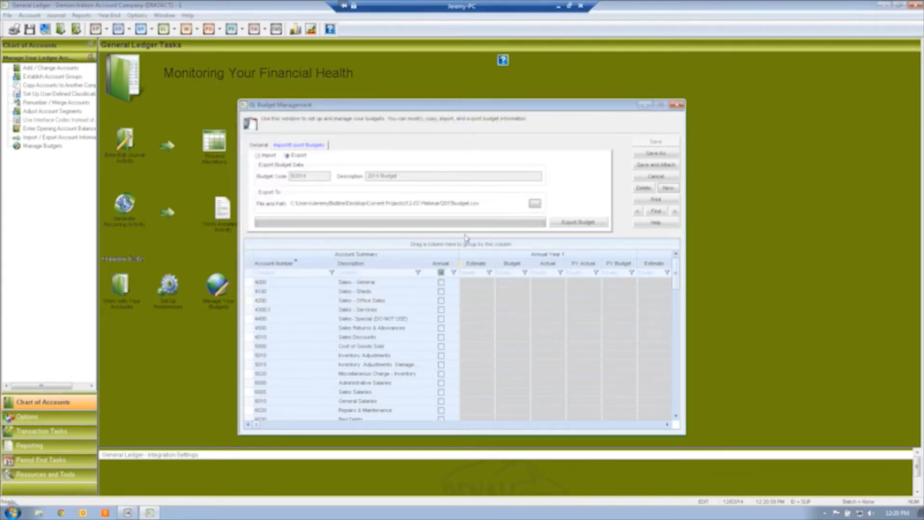
Export the 2014 Budget, overwriting the existing file, and return to the budget's general settings.
left_click(580, 222)
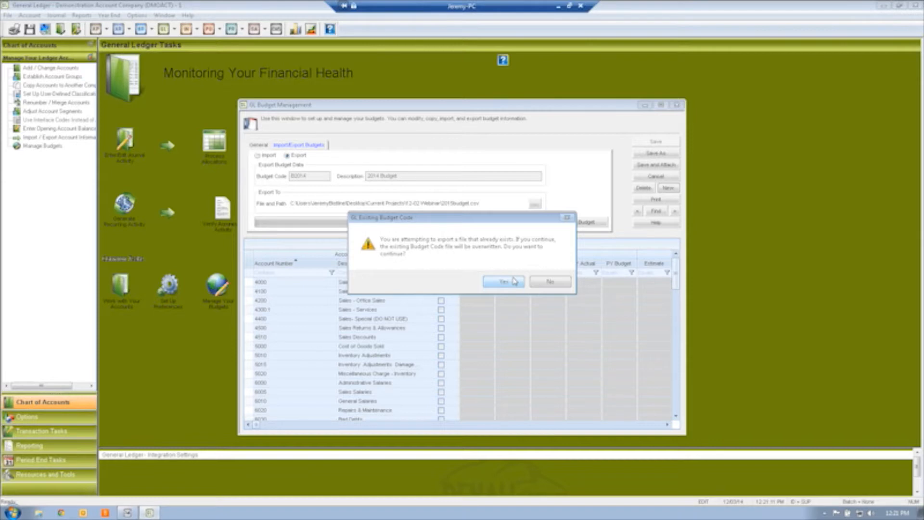
left_click(511, 284)
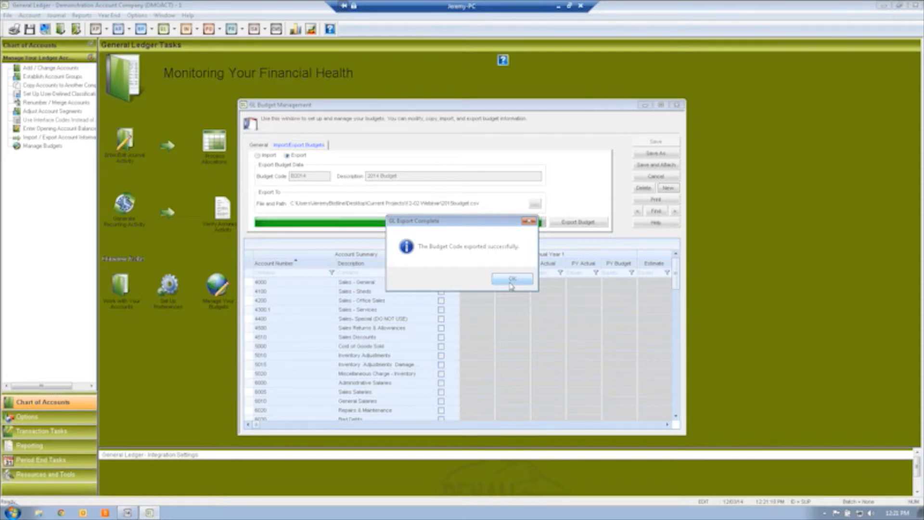
left_click(512, 283)
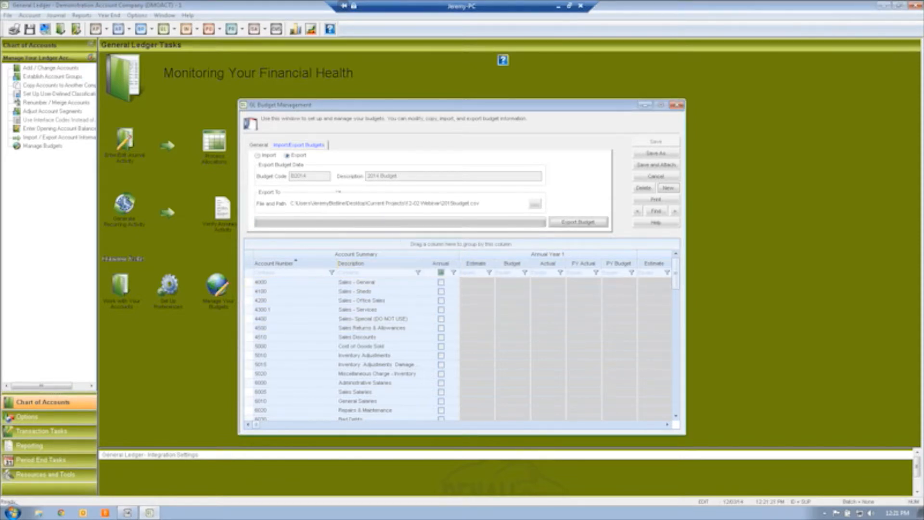
left_click(259, 145)
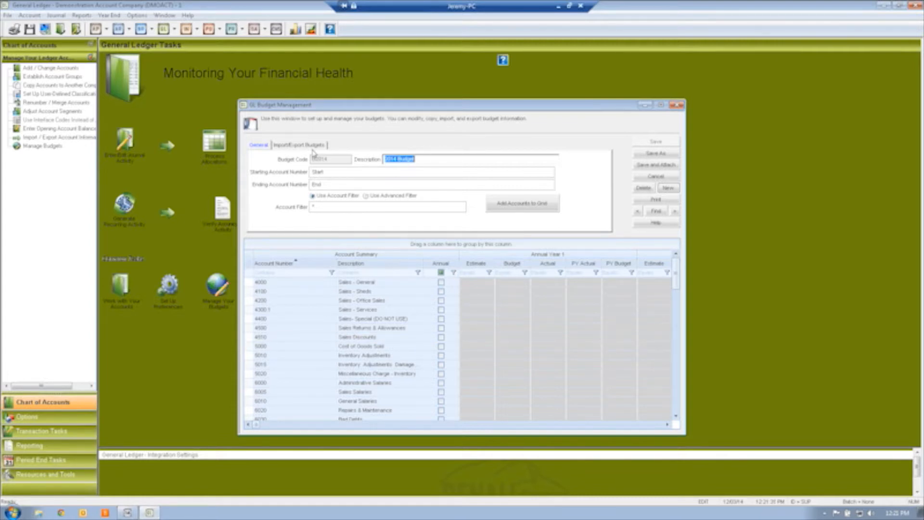
Open the exported 2015budget file from the 12-02 Webinar folder of Current Projects in Excel and maximize the workbook.
left_click(312, 145)
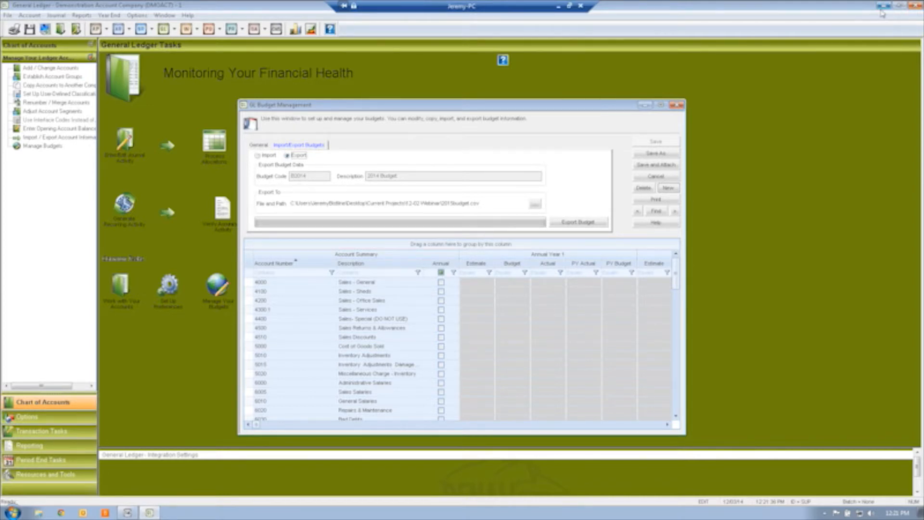
left_click(883, 6)
left_click(883, 5)
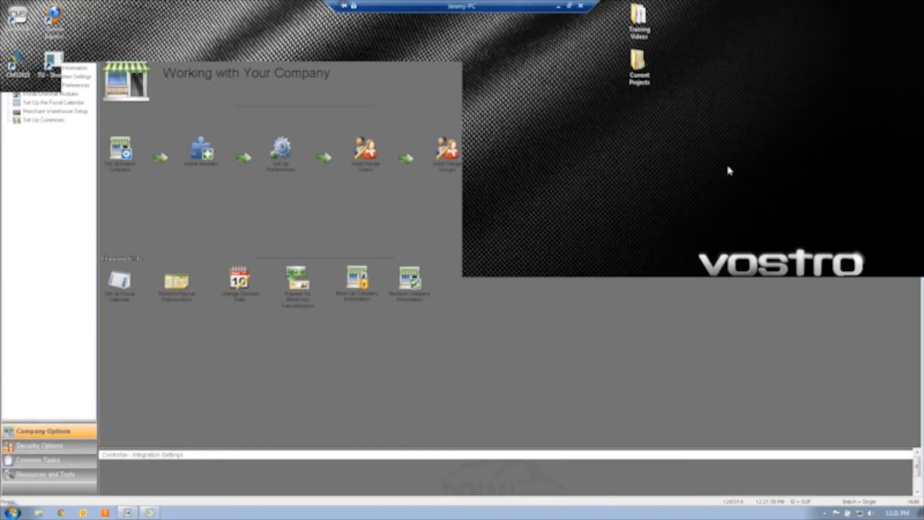
double_click(639, 65)
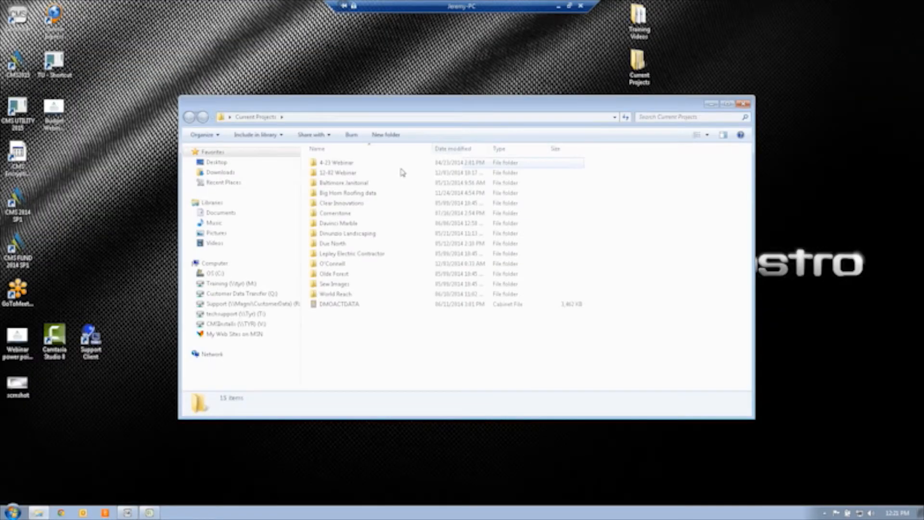
double_click(362, 173)
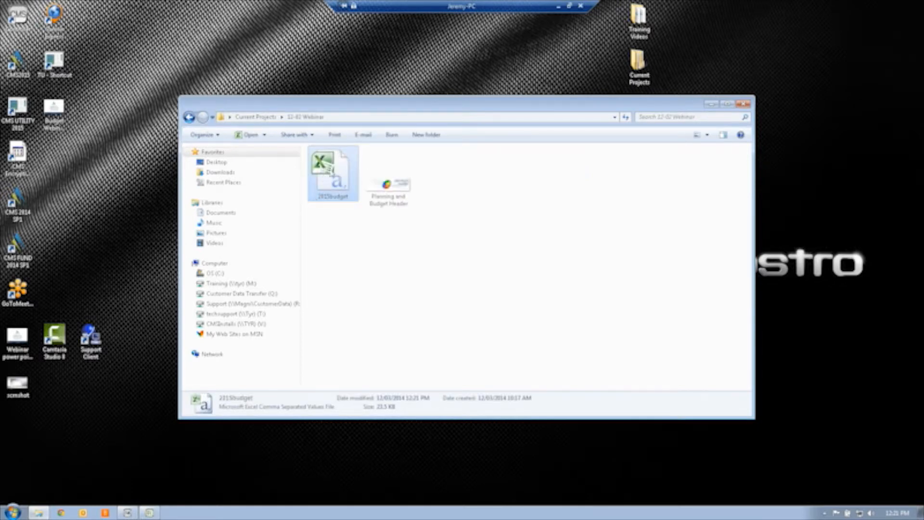
double_click(331, 170)
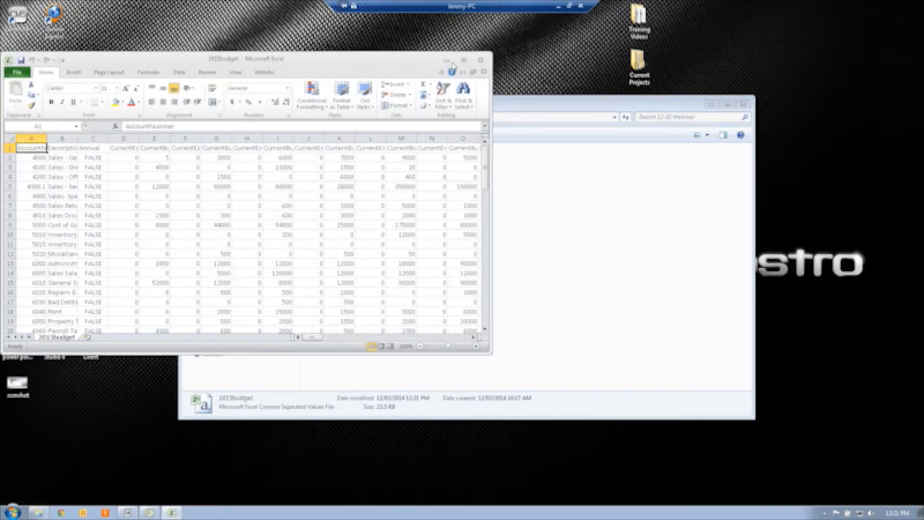
left_click(464, 60)
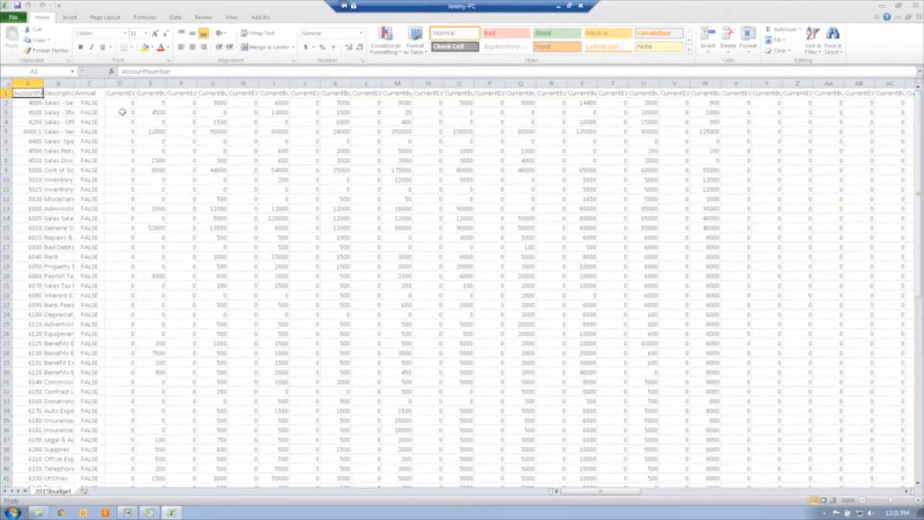
Fit the widths of all columns in the 2015budget sheet to their contents.
right_click(8, 85)
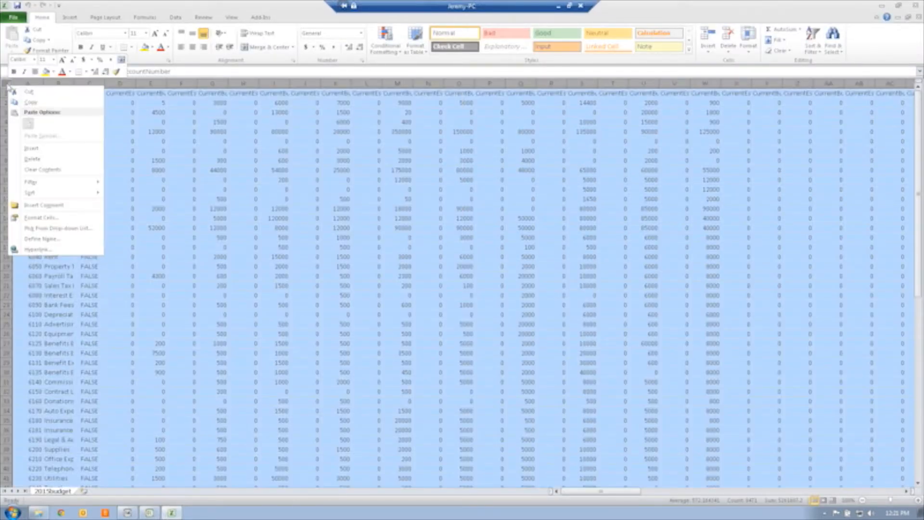
left_click(43, 84)
double_click(43, 84)
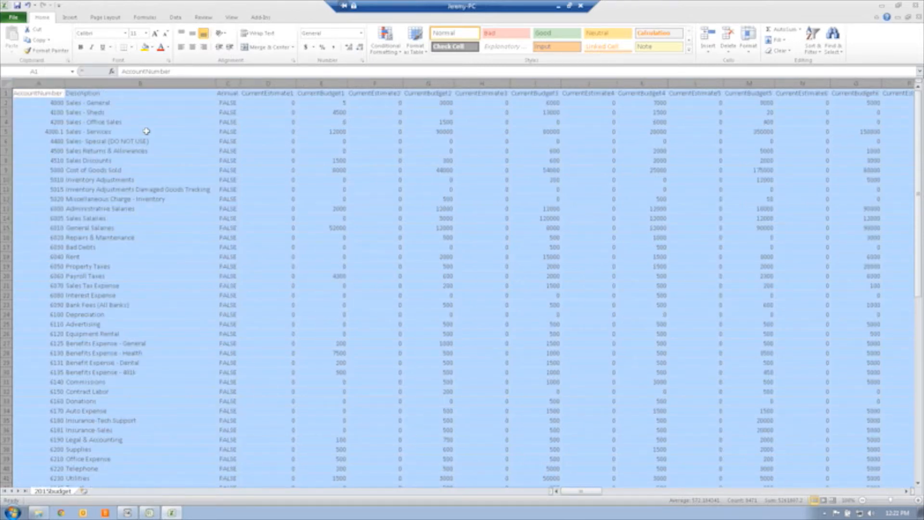
left_click(140, 112)
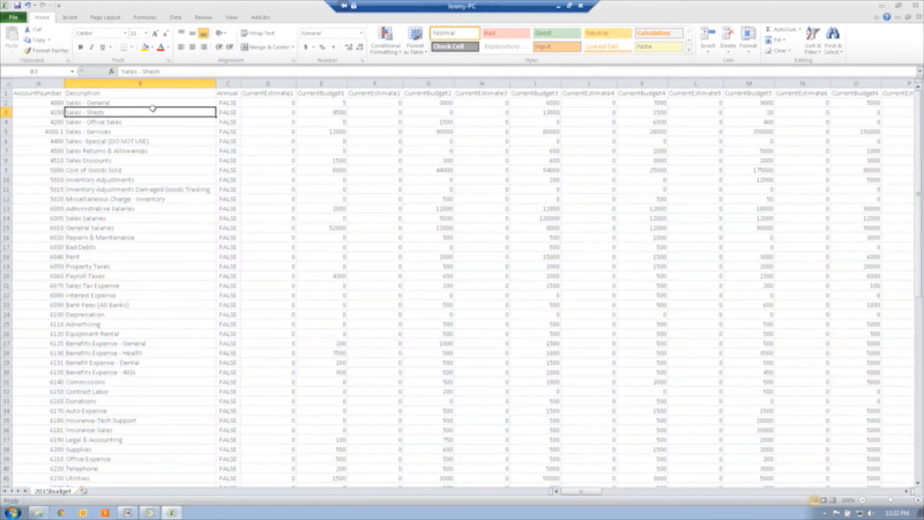
Examine the exported estimate and budget amounts for the Sales - General, Sales - Sheds and Sales - Services accounts.
left_click(318, 114)
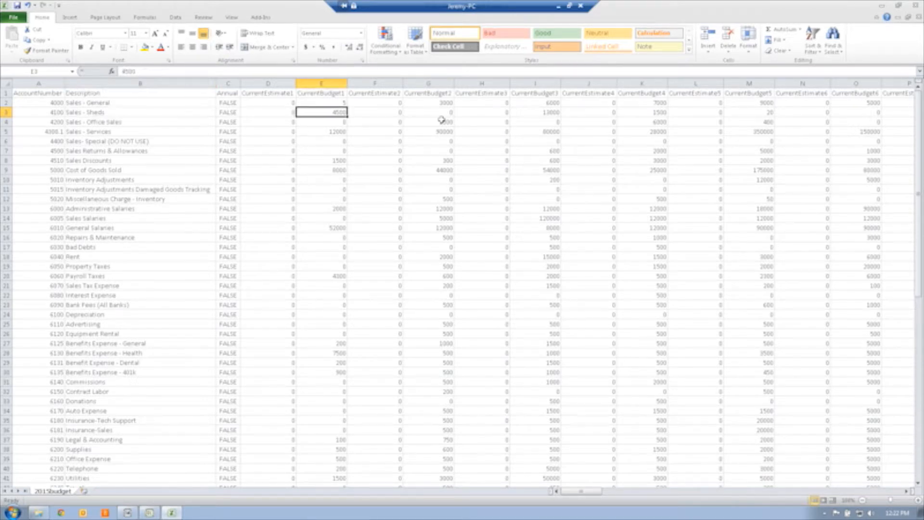
left_click(542, 115)
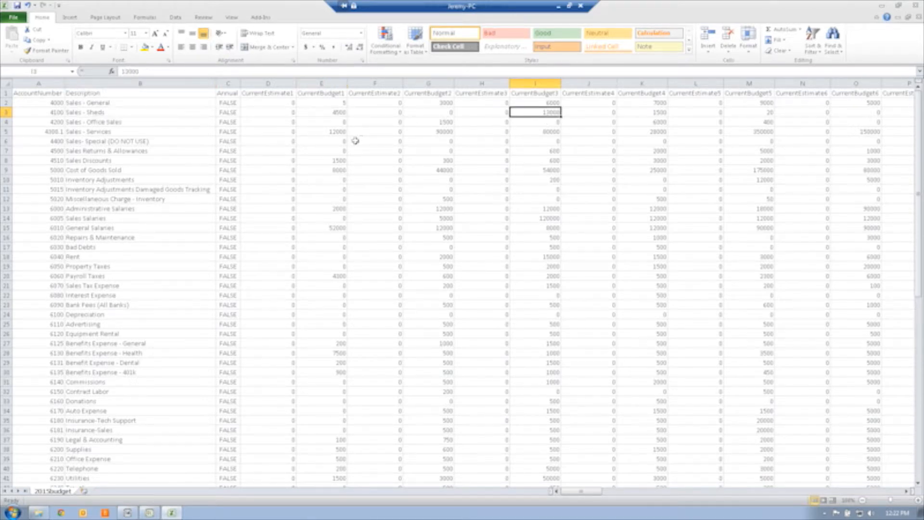
left_click(337, 131)
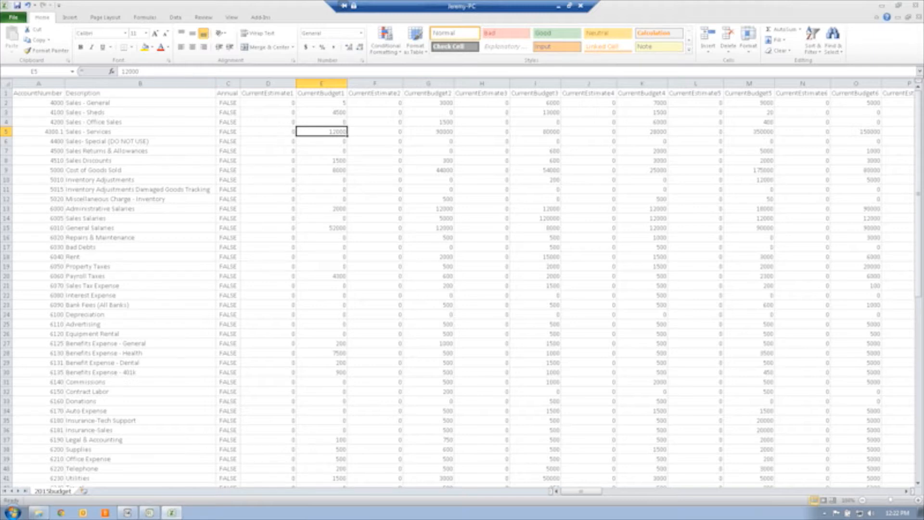
left_click(323, 104)
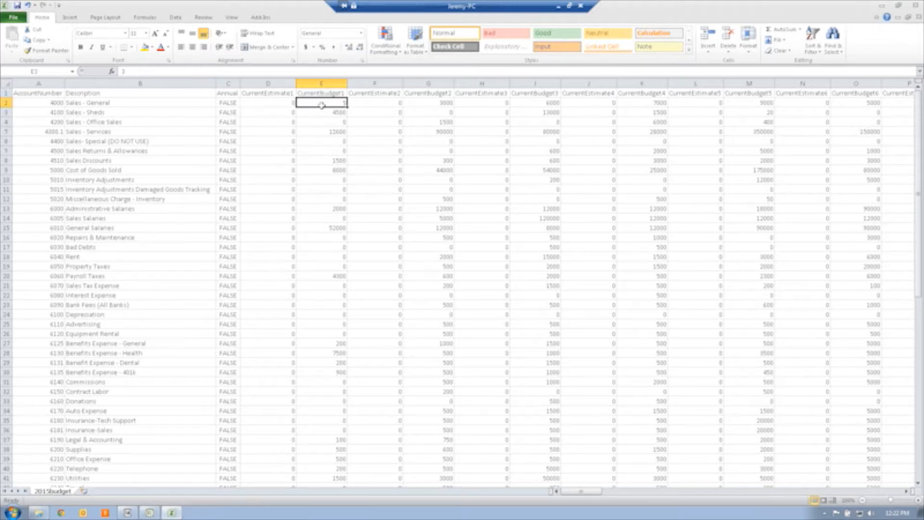
left_click(286, 104)
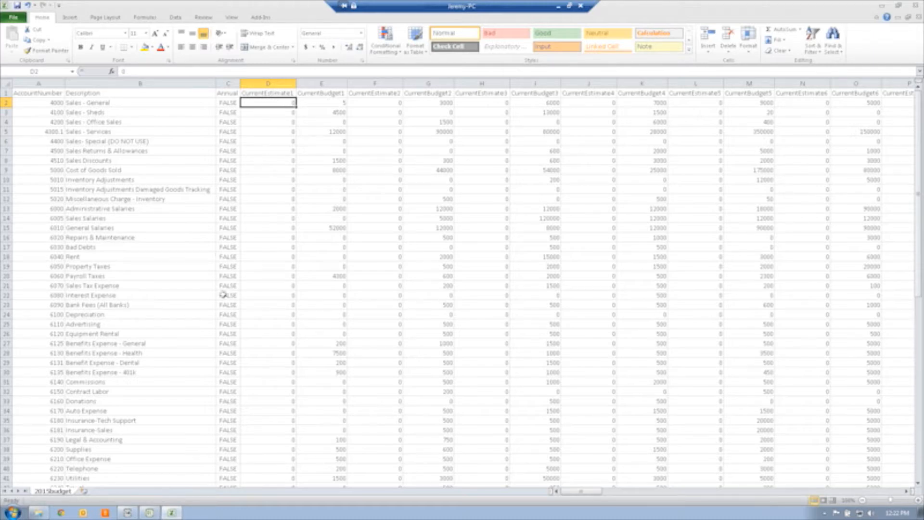
left_click(333, 104)
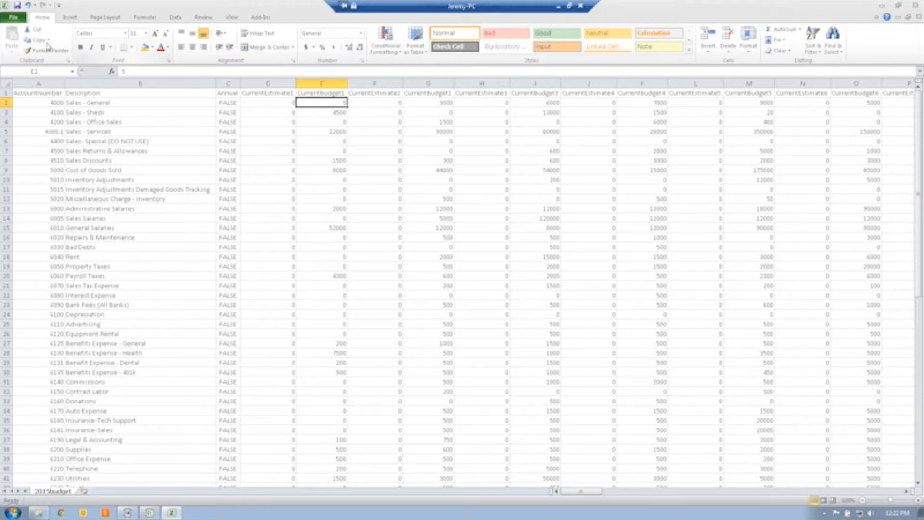
Save the 2015budget file in CSV format, then close the workbook and its folder window.
left_click(17, 5)
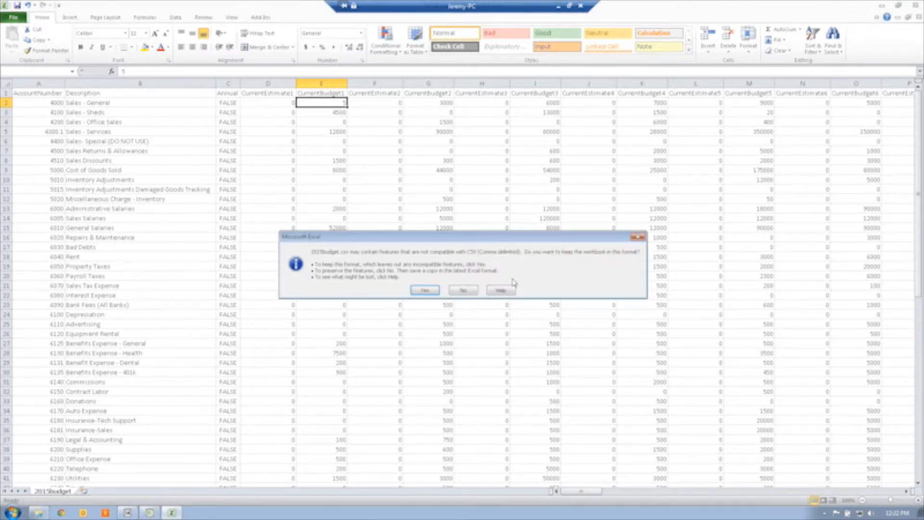
left_click(426, 290)
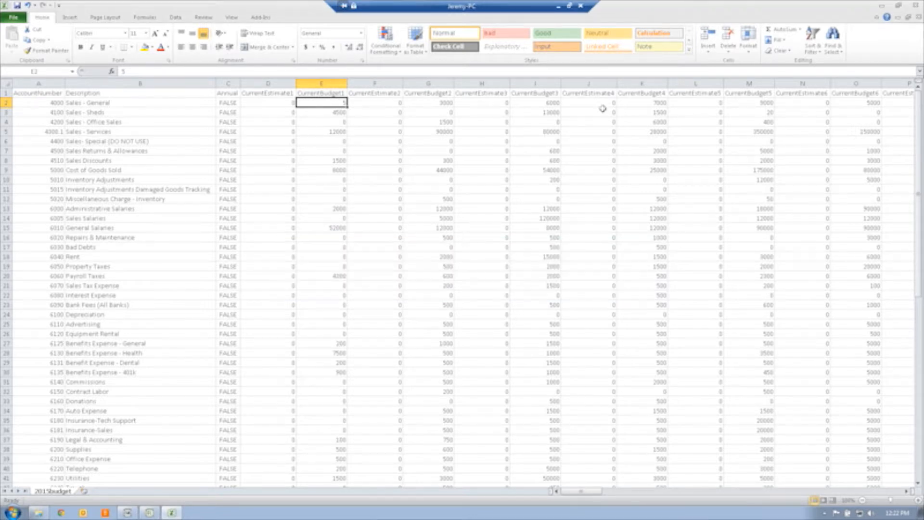
left_click(916, 5)
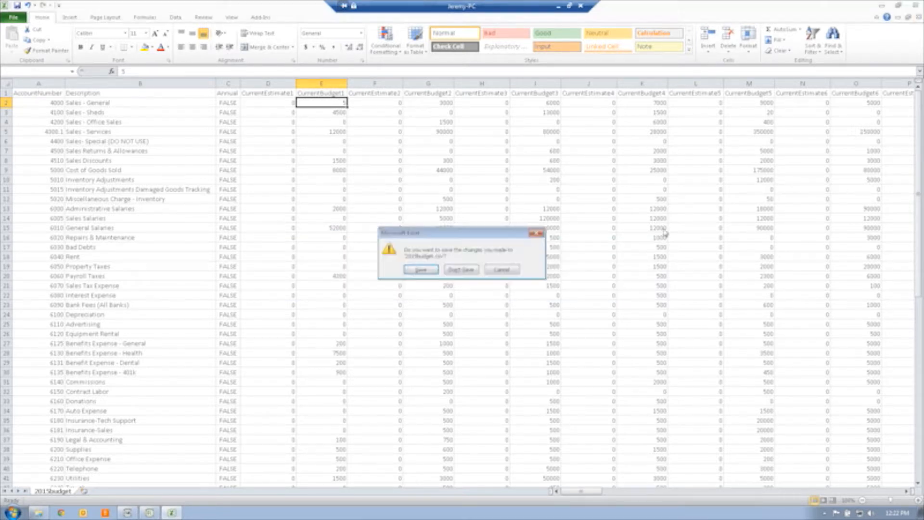
left_click(461, 270)
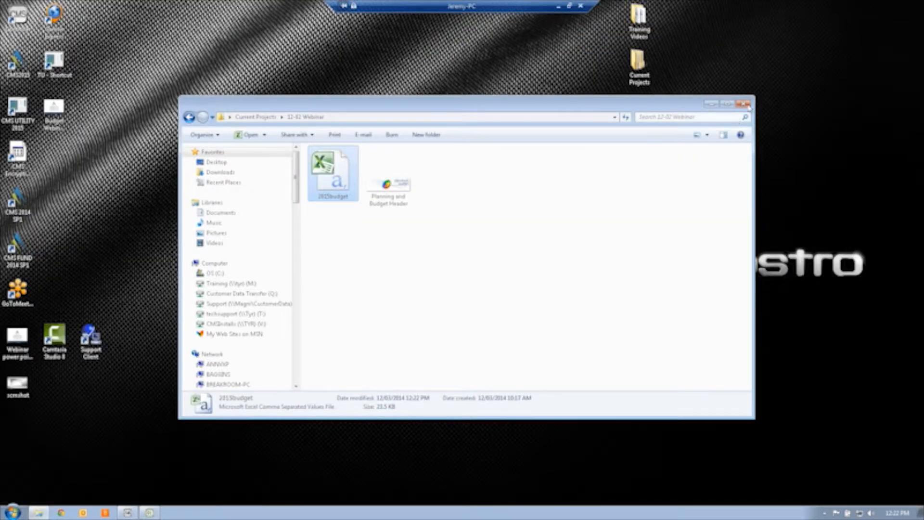
left_click(745, 104)
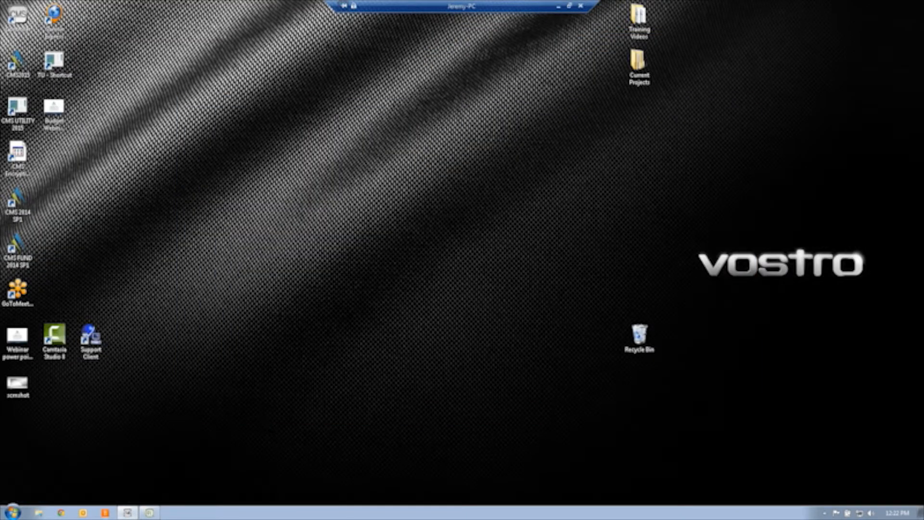
Switch back to General Ledger and import the budget from 2015budget.csv, overriding the existing budget information.
left_click(149, 512)
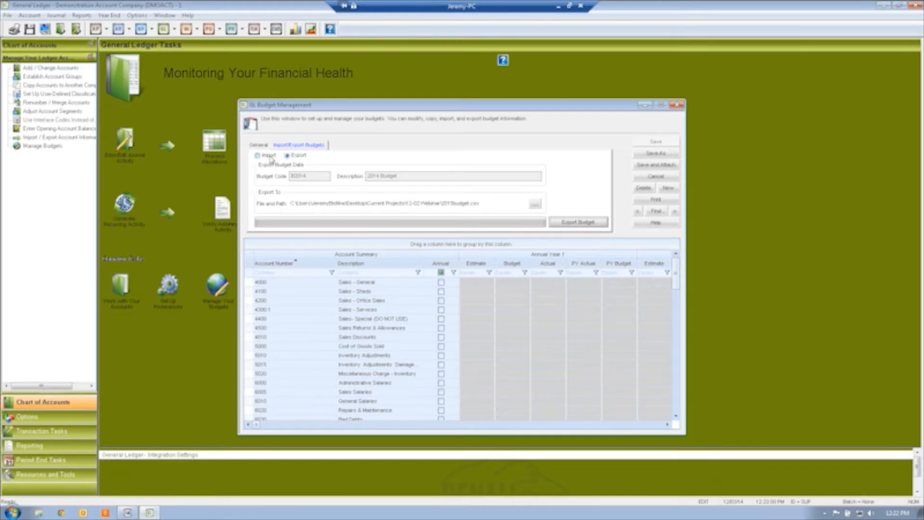
left_click(269, 155)
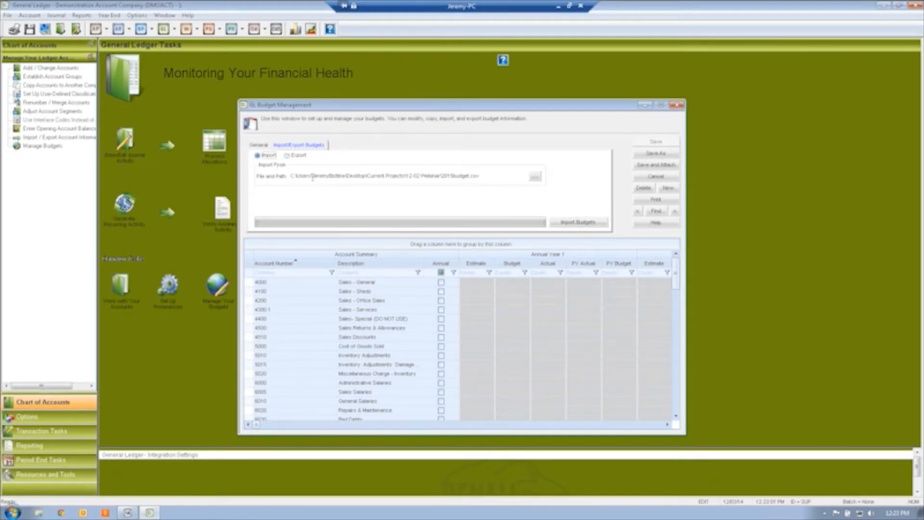
left_click(487, 177)
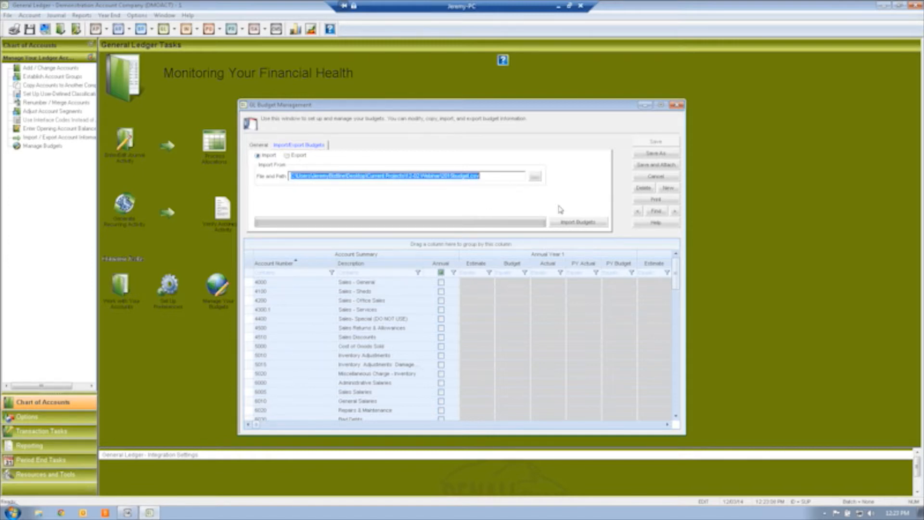
left_click(581, 223)
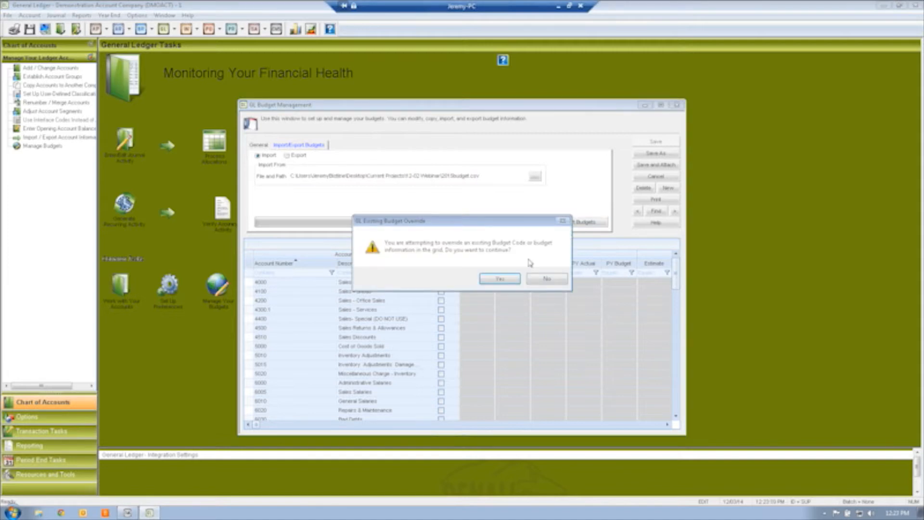
left_click(500, 279)
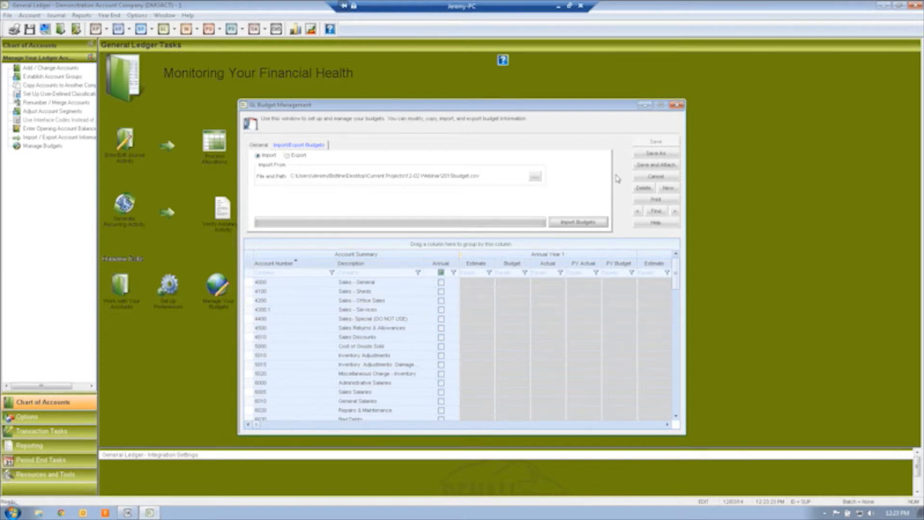
Save and attach the imported budget, then close GL Budget Management.
left_click(658, 164)
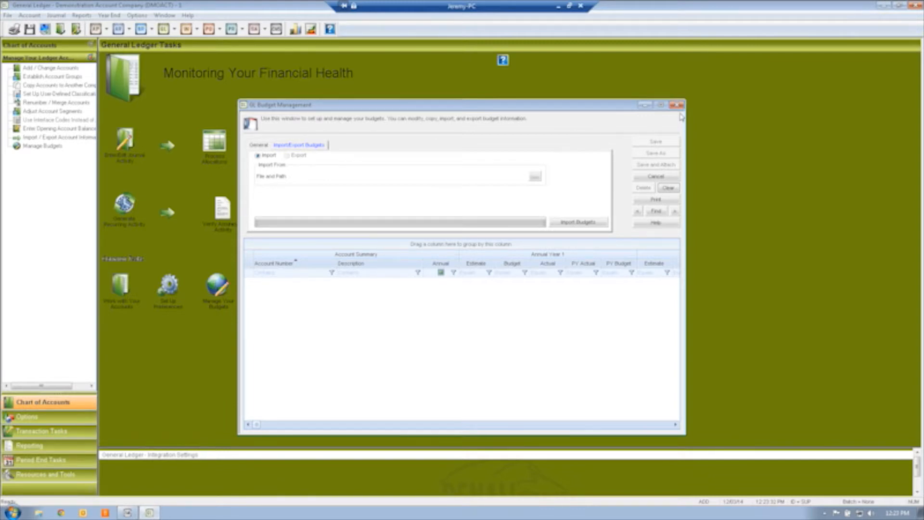
left_click(677, 106)
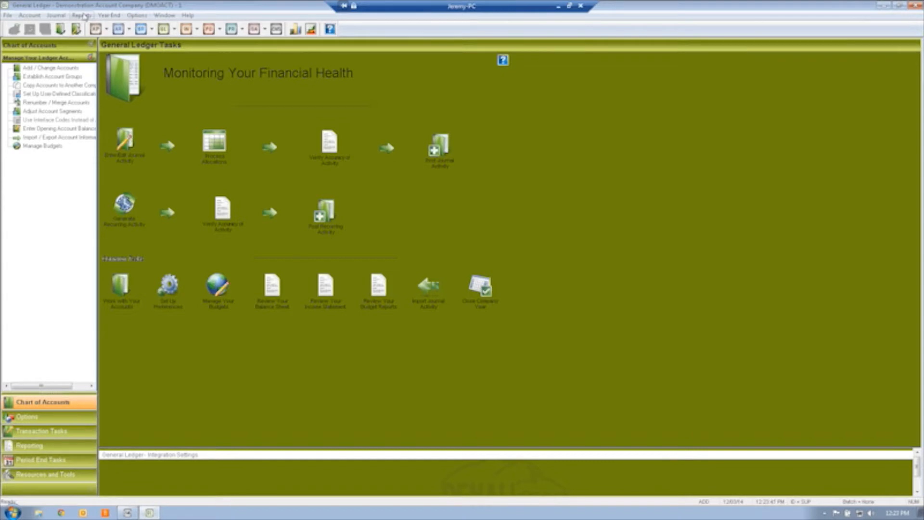
Open the GL Budget Reports options and set the current starting, current ending and YTD ending periods to Period 6.
left_click(82, 15)
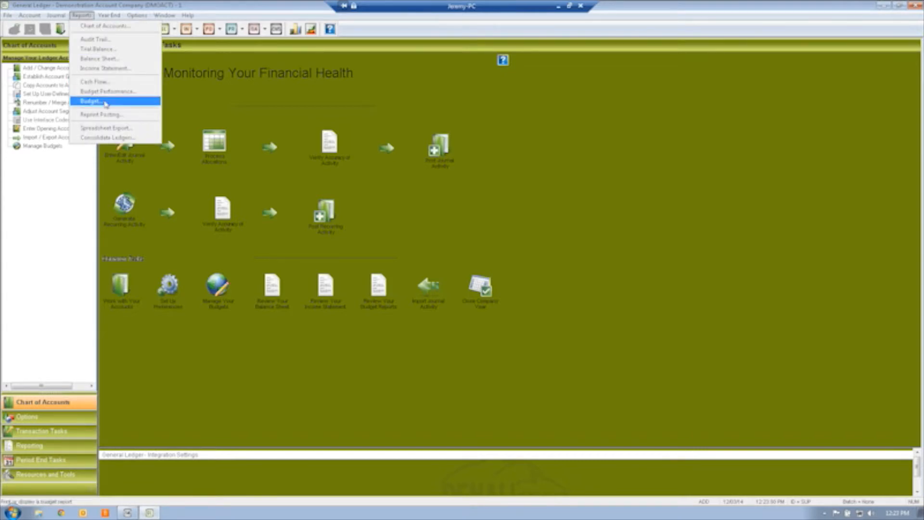
left_click(106, 102)
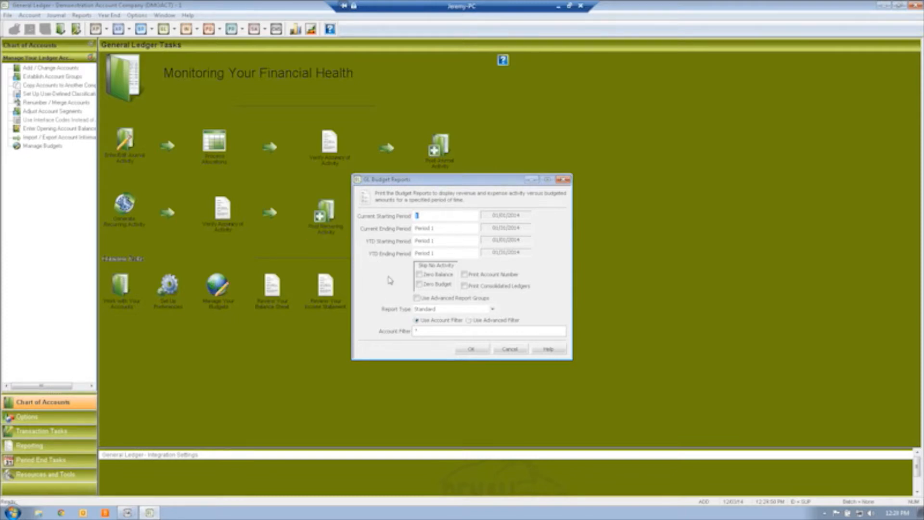
type("6")
key("Tab")
type("6")
key("Tab")
key("Tab")
type("6")
key("Tab")
Review the current and YTD starting and ending periods in the budget report options.
left_click(421, 242)
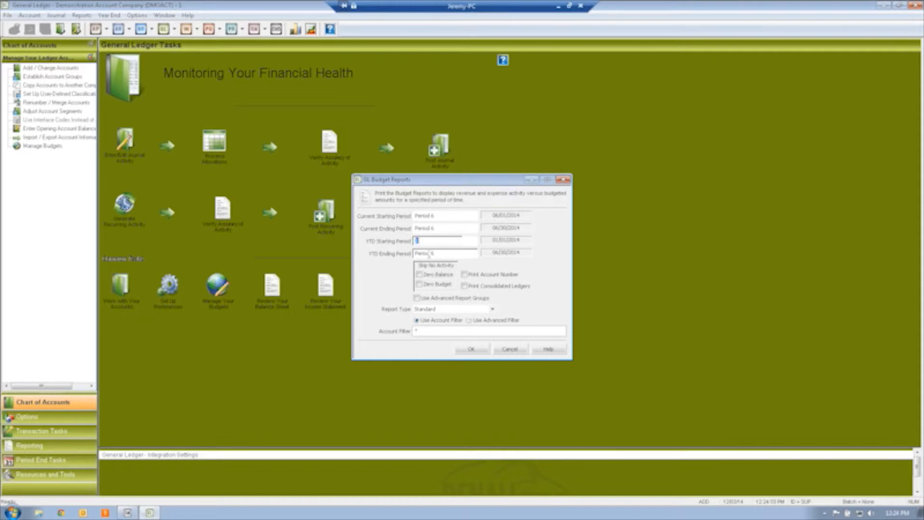
left_click(429, 254)
key("shift+Tab")
left_click(430, 255)
left_click(432, 218)
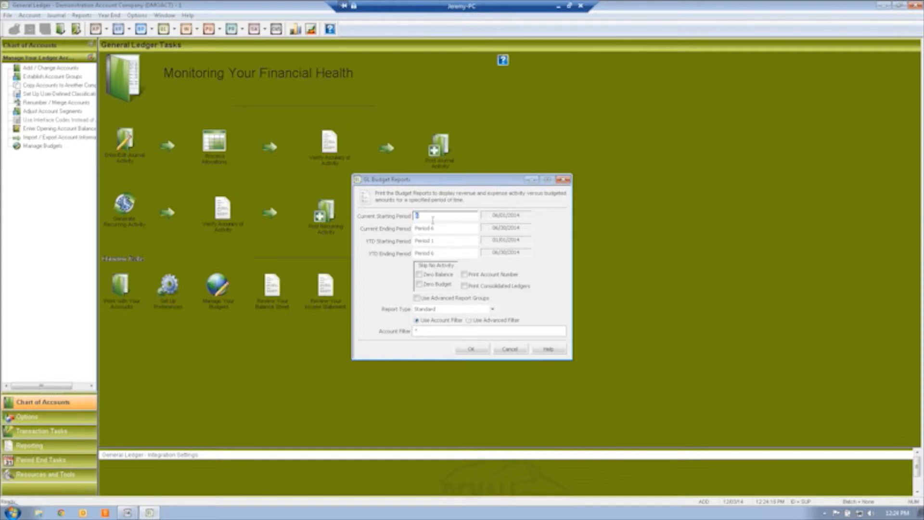
left_click(432, 229)
left_click(434, 241)
left_click(434, 253)
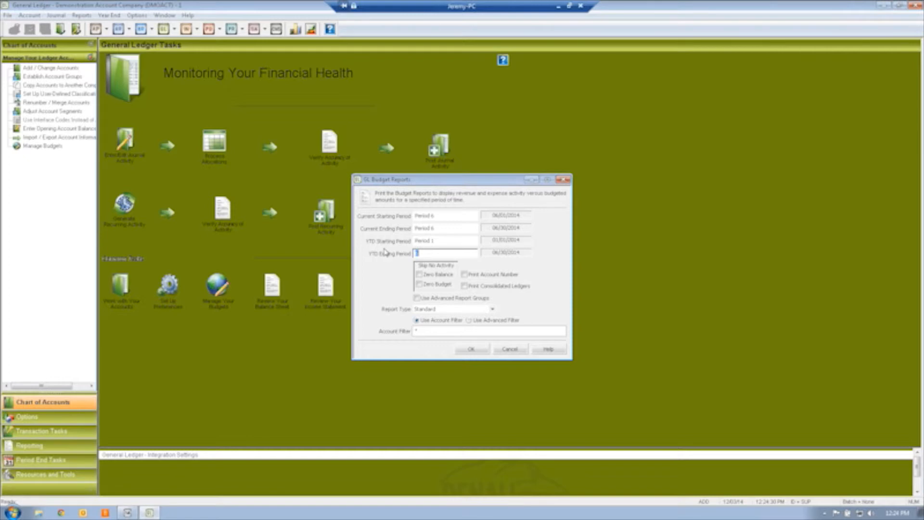
Try Period 5 as the YTD starting period, then set the YTD range back to Period 1 through Period 6.
key("shift+Tab")
type("5")
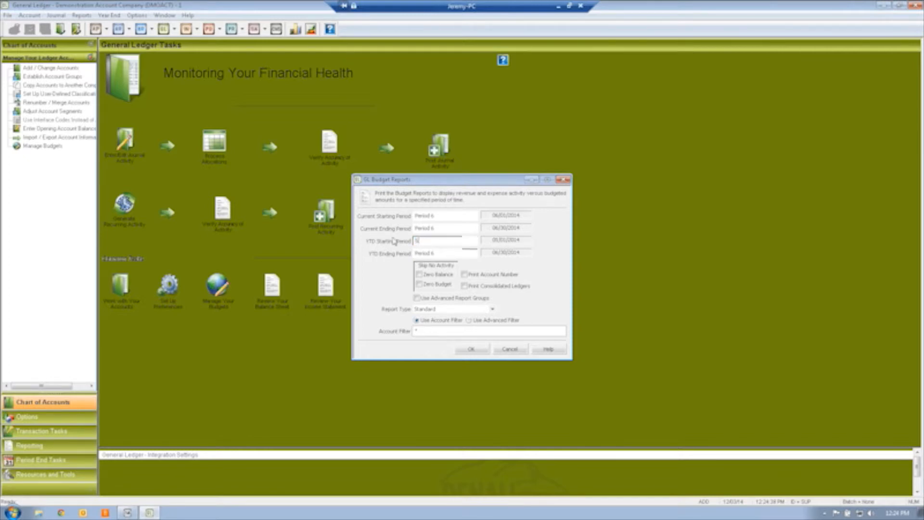
key("Tab")
key("Tab")
left_click(423, 244)
type("1")
key("Tab")
type("6")
key("Tab")
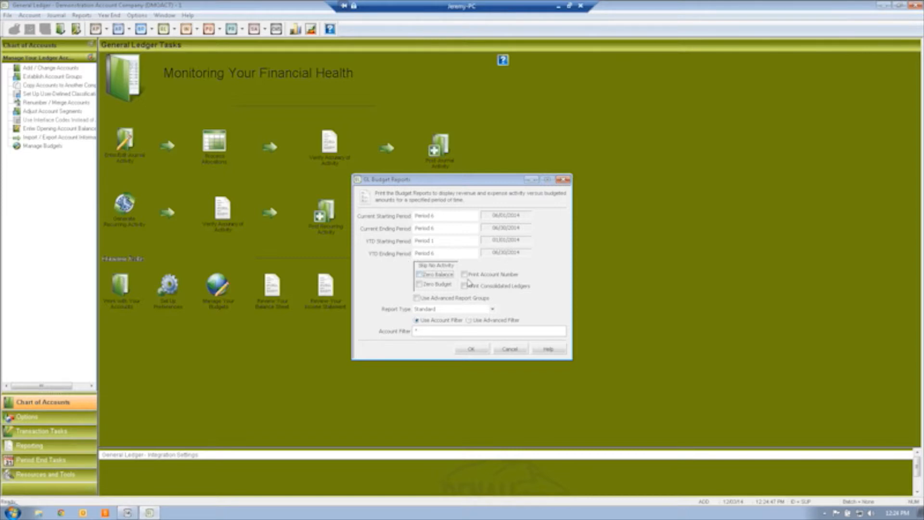
Enable Print Account Number, choose the Standard report type, and output the budget income statement to the screen.
left_click(465, 275)
left_click(493, 310)
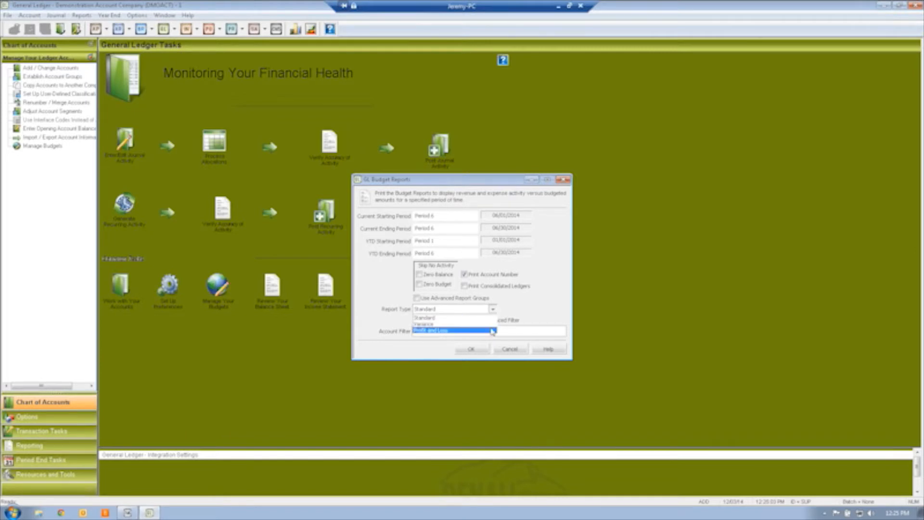
left_click(492, 318)
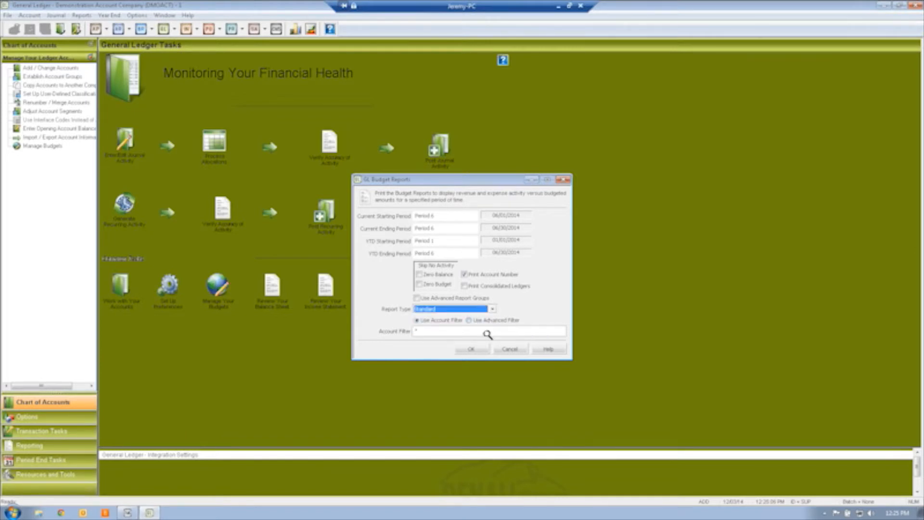
left_click(472, 349)
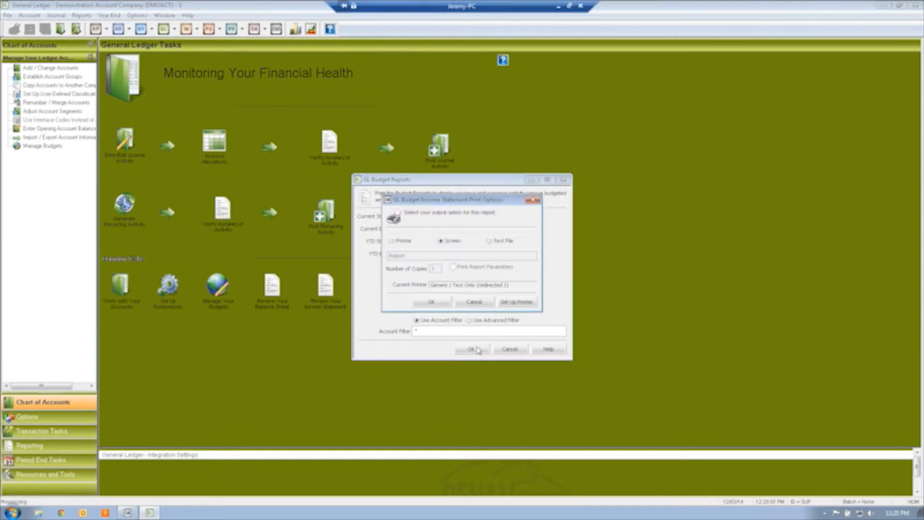
left_click(436, 301)
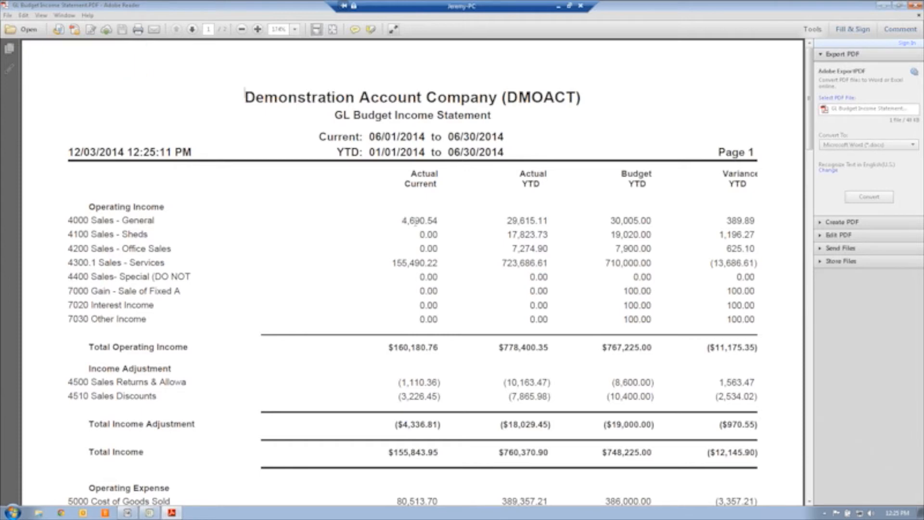
Examine how the current and YTD date ranges correspond to the actual, budget and variance columns of the budget income statement.
left_click_drag(403, 221, 437, 222)
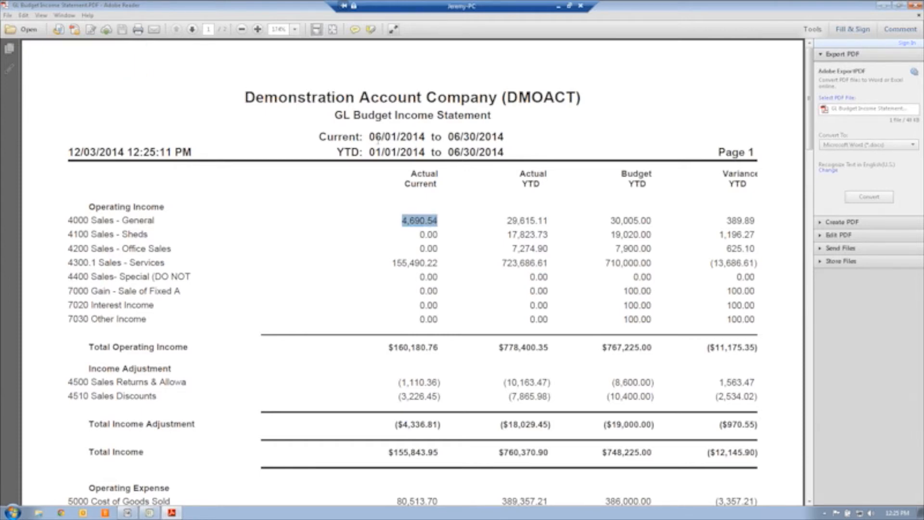
left_click_drag(369, 137, 504, 135)
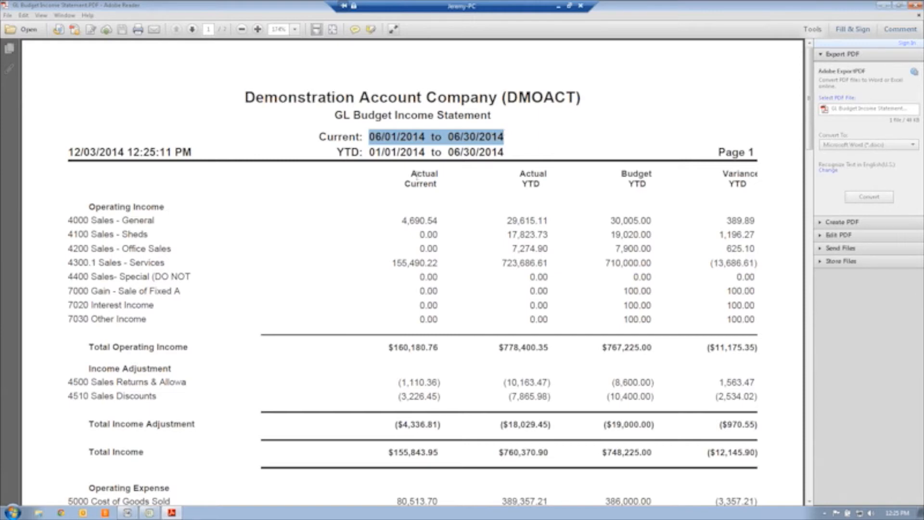
left_click_drag(370, 153, 504, 153)
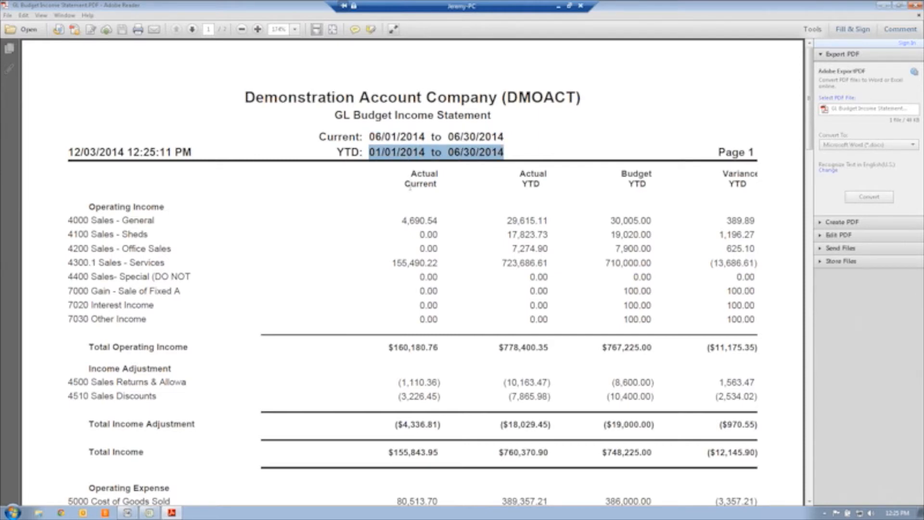
left_click_drag(406, 182, 439, 178)
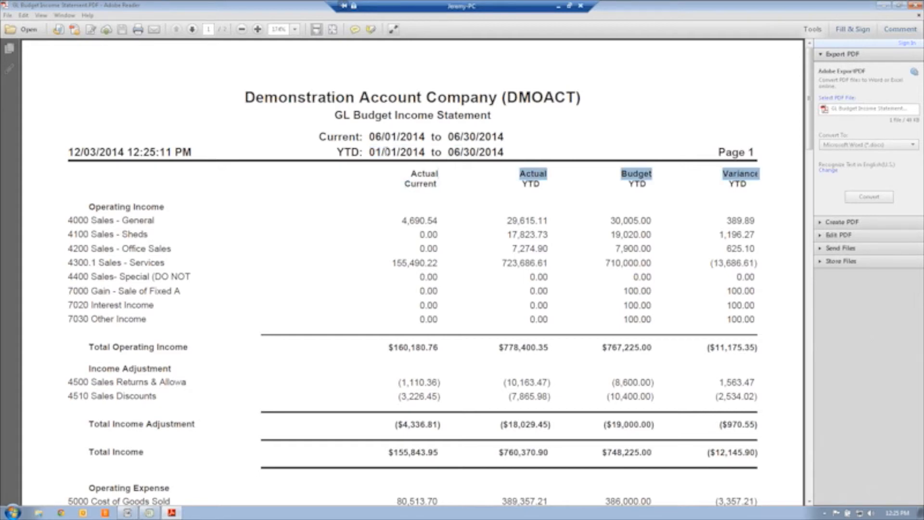
left_click_drag(371, 137, 504, 137)
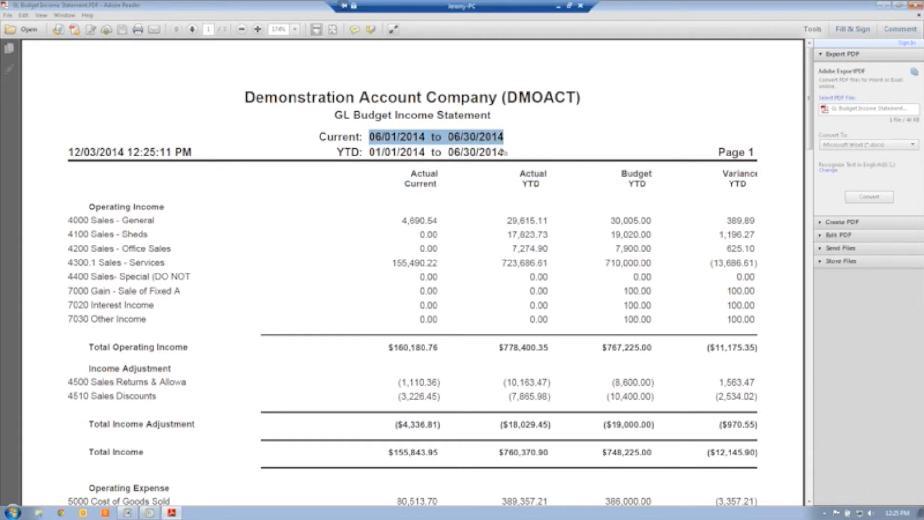
left_click(528, 185)
mouse_move(544, 183)
left_mouse_down()
mouse_move(521, 179)
mouse_move(543, 187)
left_mouse_up()
left_click(520, 176)
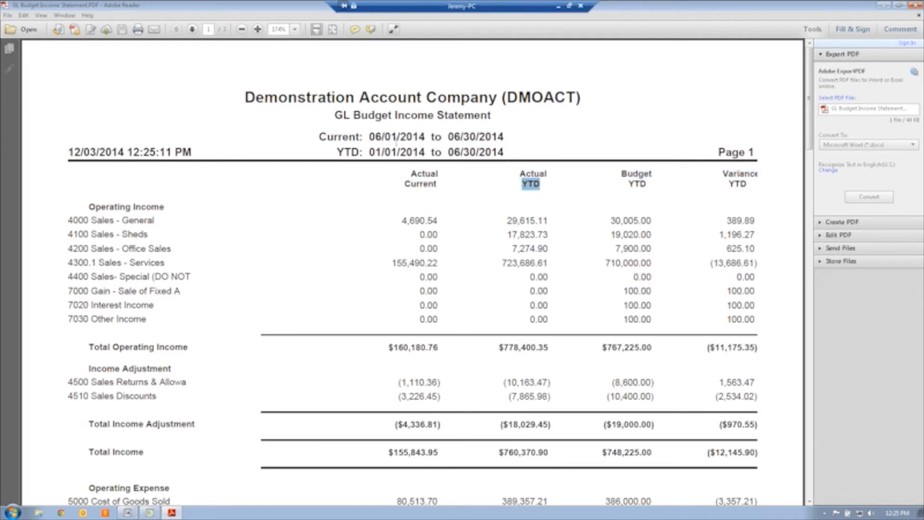
left_click(369, 148)
left_click_drag(369, 148, 506, 153)
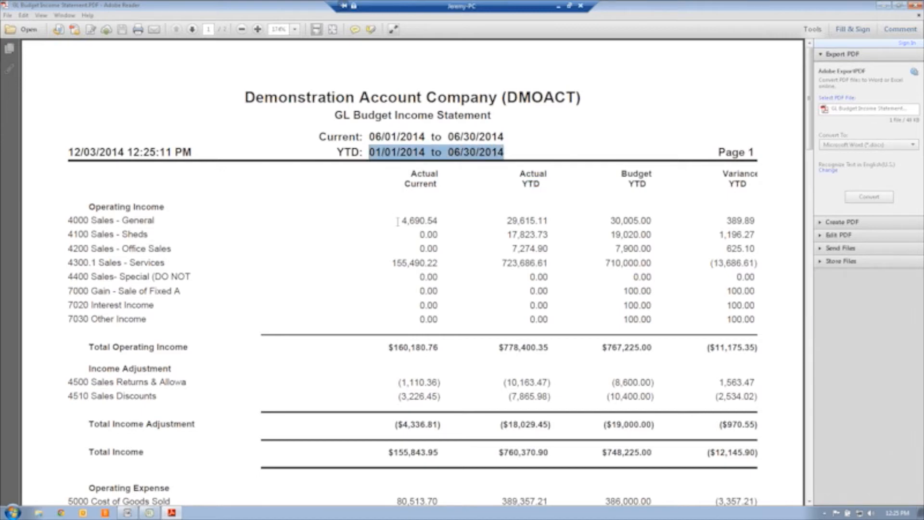
Compare the current actual, YTD actual, YTD budget and variance figures for account 4000 Sales - General.
left_click_drag(398, 221, 438, 221)
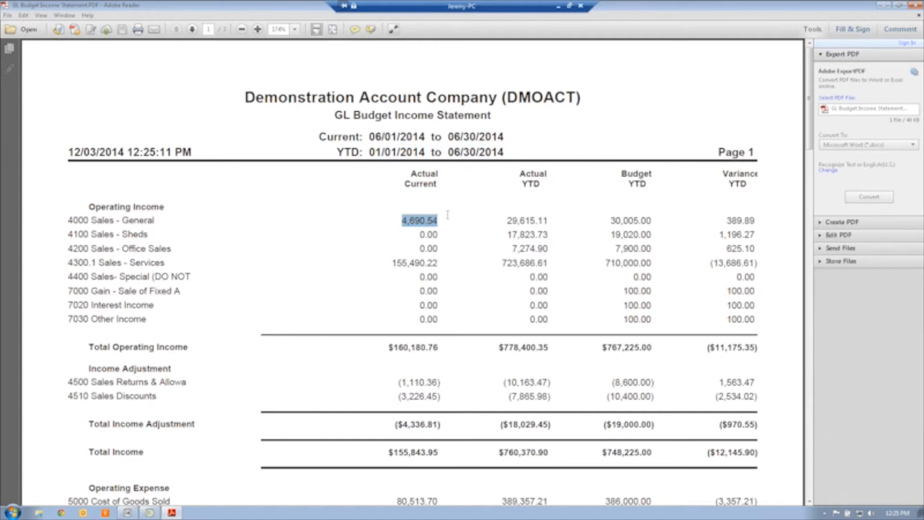
left_click_drag(506, 219, 548, 220)
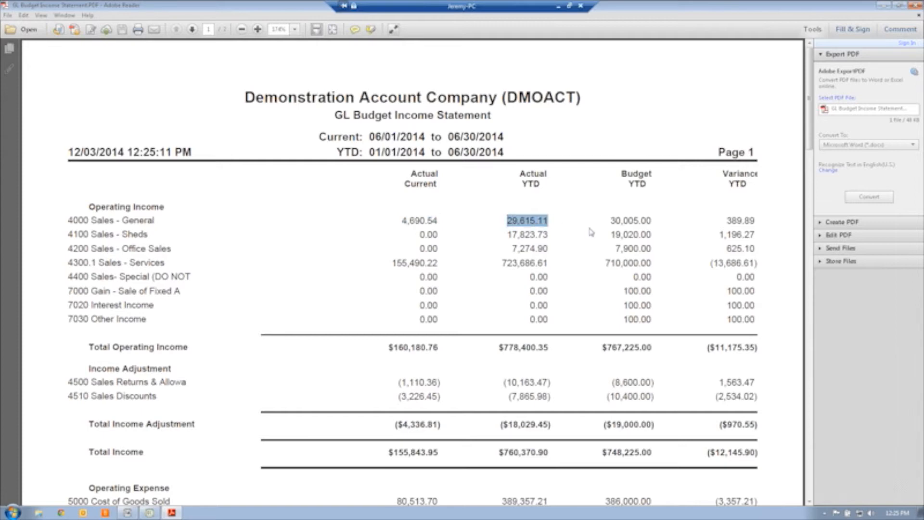
left_click_drag(610, 220, 652, 223)
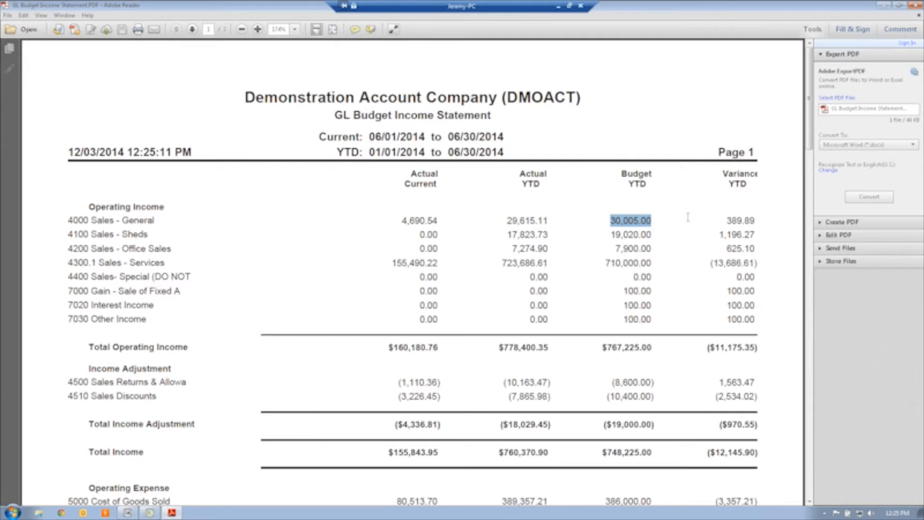
left_click_drag(726, 221, 754, 221)
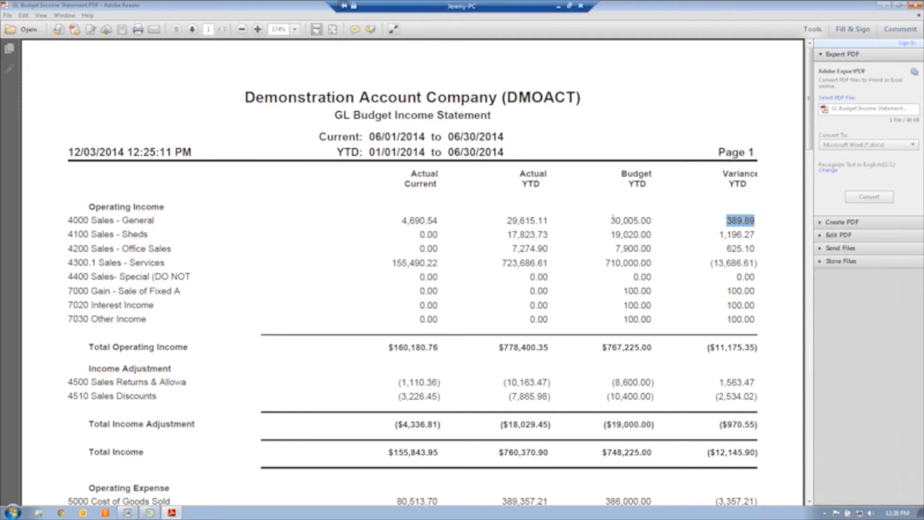
left_click_drag(611, 220, 657, 221)
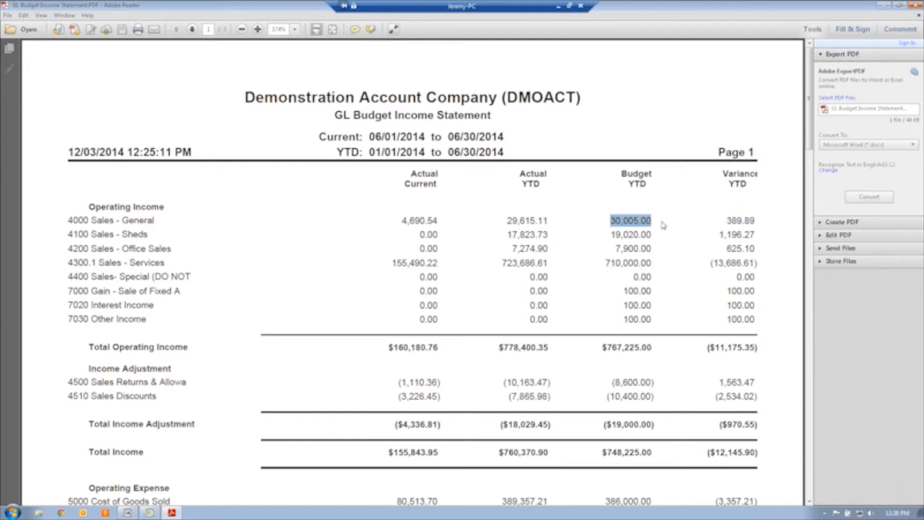
left_click_drag(726, 221, 756, 223)
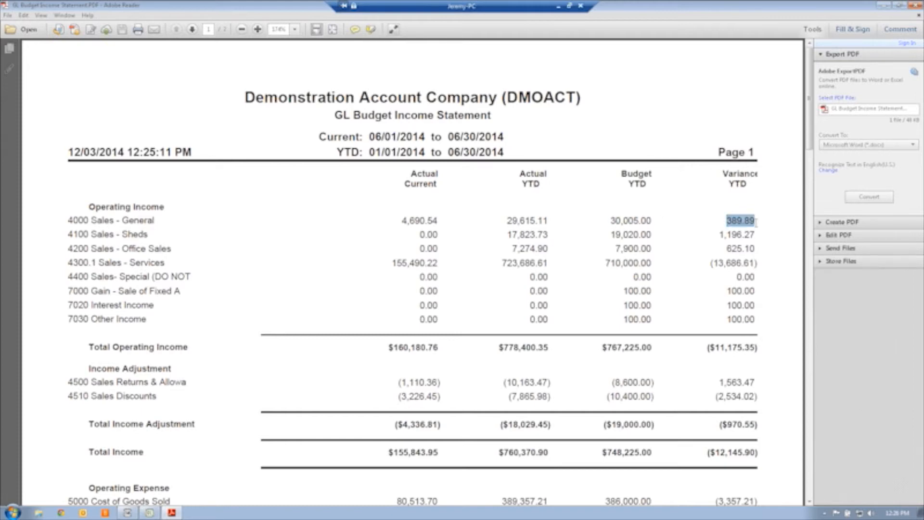
Examine the operating expense variances for Cost of Goods Sold, Miscellaneous Charge and Administrative Salaries, and close the income statement.
scroll(724, 237, "down", 4)
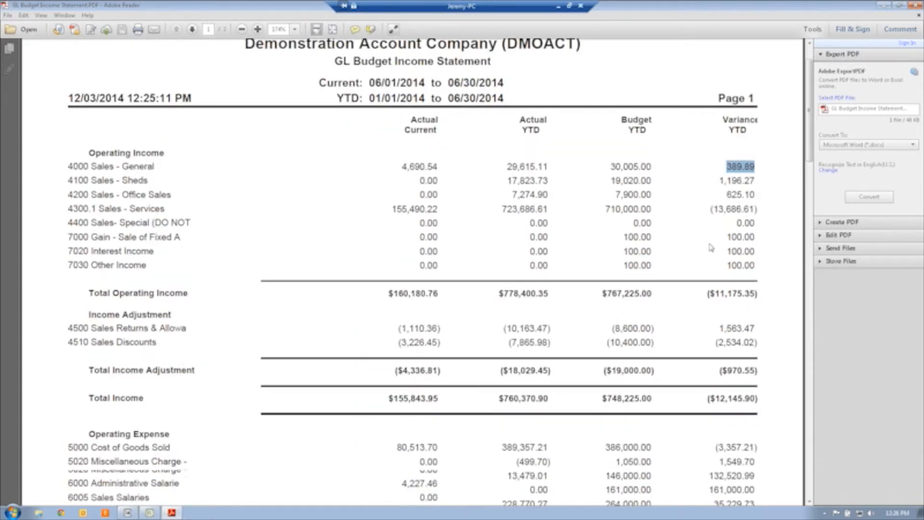
scroll(537, 379, "down", 1)
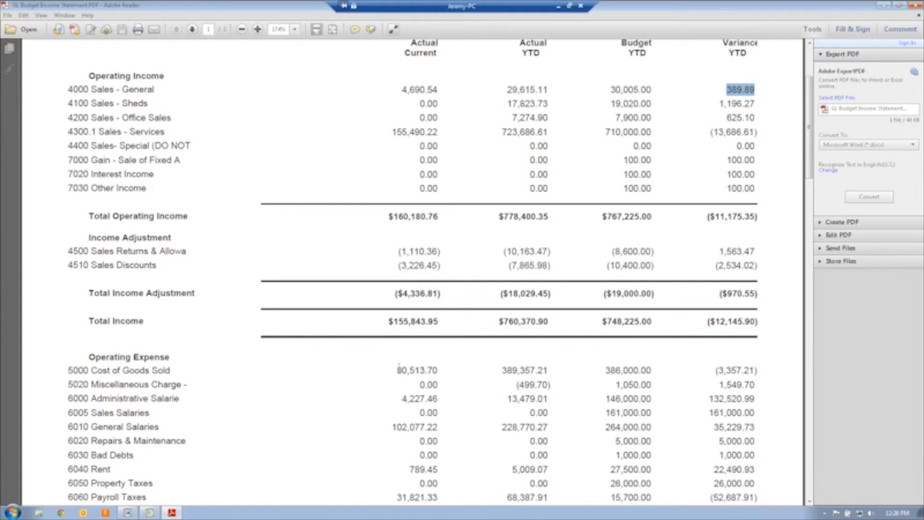
left_click_drag(500, 369, 544, 371)
left_click_drag(604, 370, 652, 371)
left_click_drag(714, 370, 767, 372)
double_click(720, 385)
left_click_drag(709, 399, 756, 400)
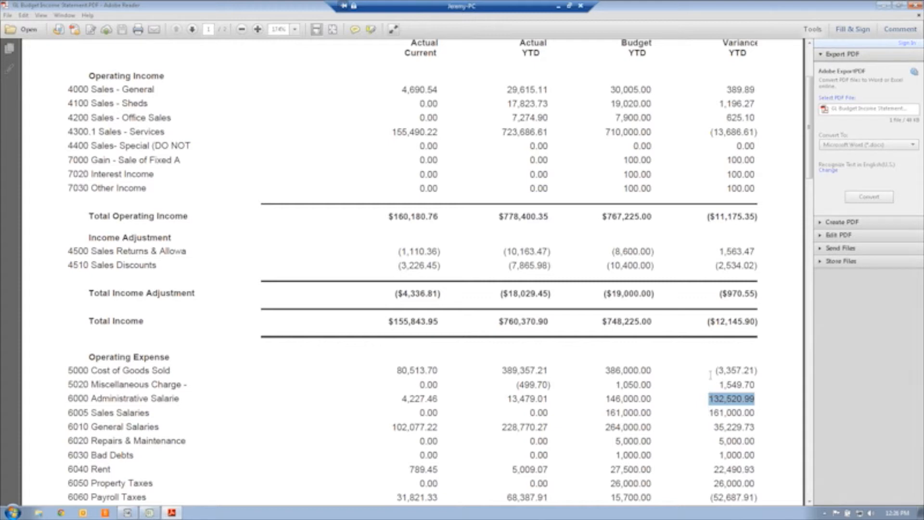
left_click_drag(715, 371, 764, 381)
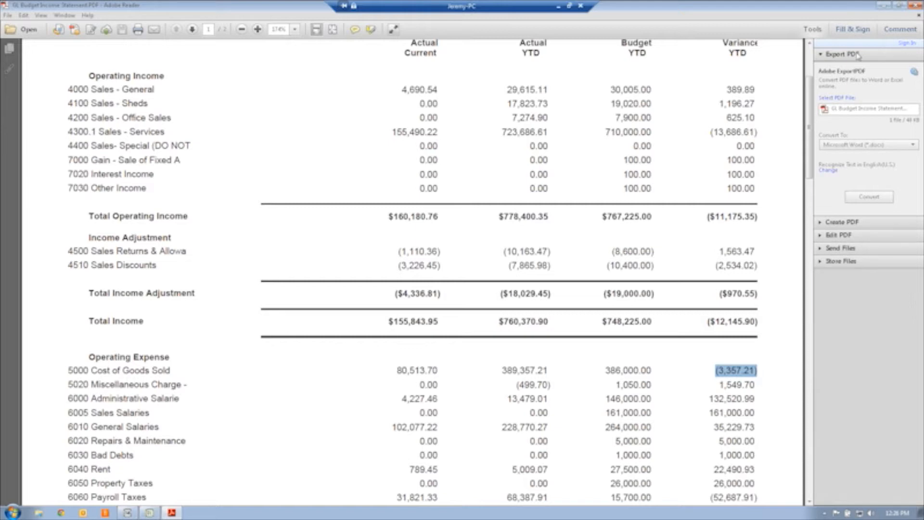
left_click(915, 5)
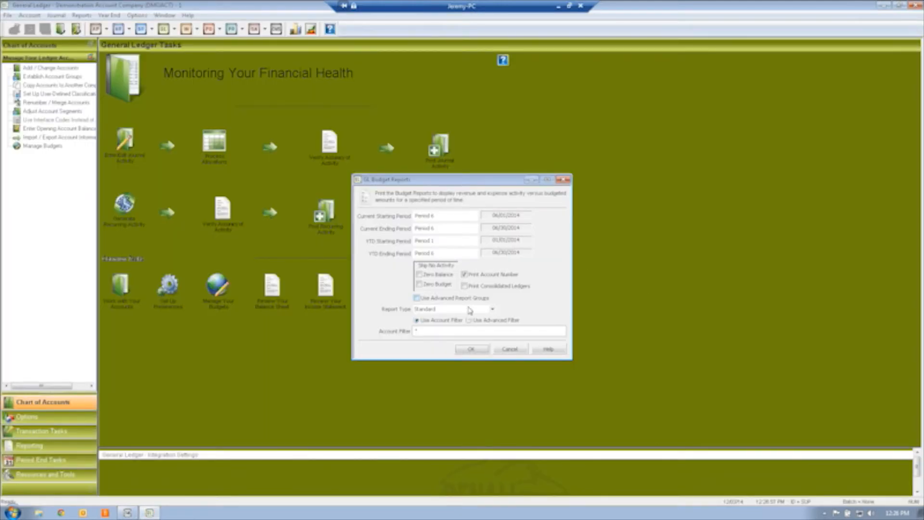
Change the report type to Variance and output the income statement budget variance report to the screen.
left_click(473, 310)
left_click(471, 324)
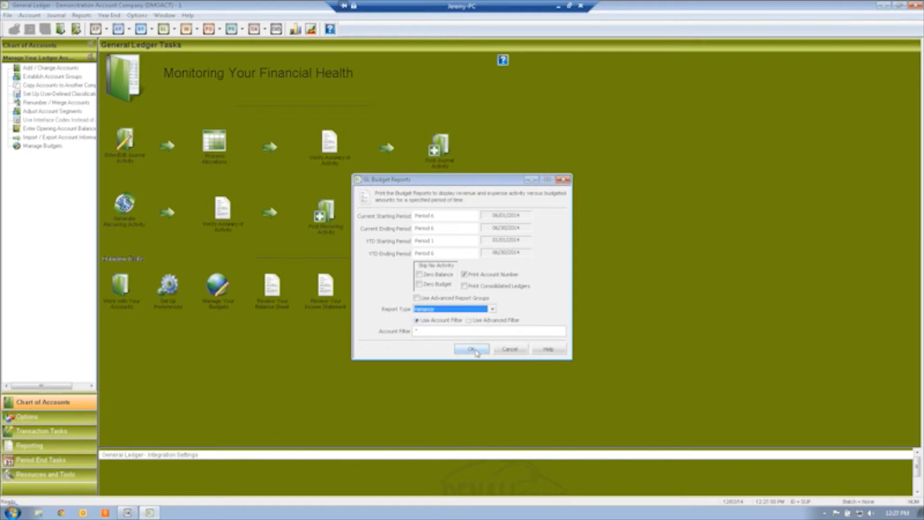
left_click(476, 351)
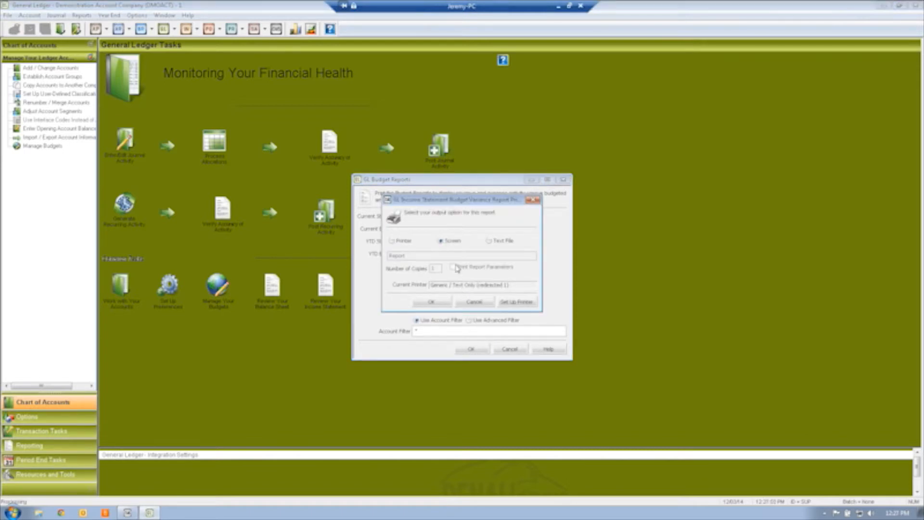
left_click(433, 302)
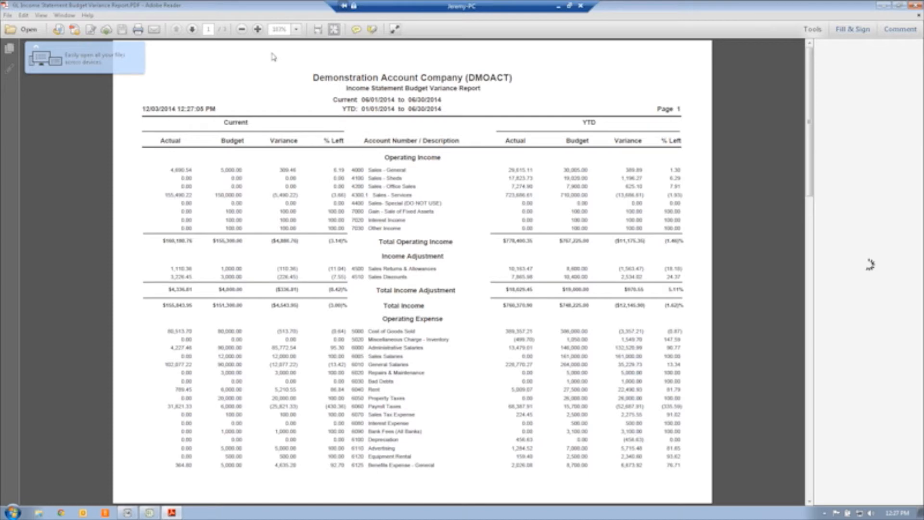
Examine the Current and YTD sections and date ranges of the budget variance report, and close it.
left_click(257, 30)
left_click(257, 29)
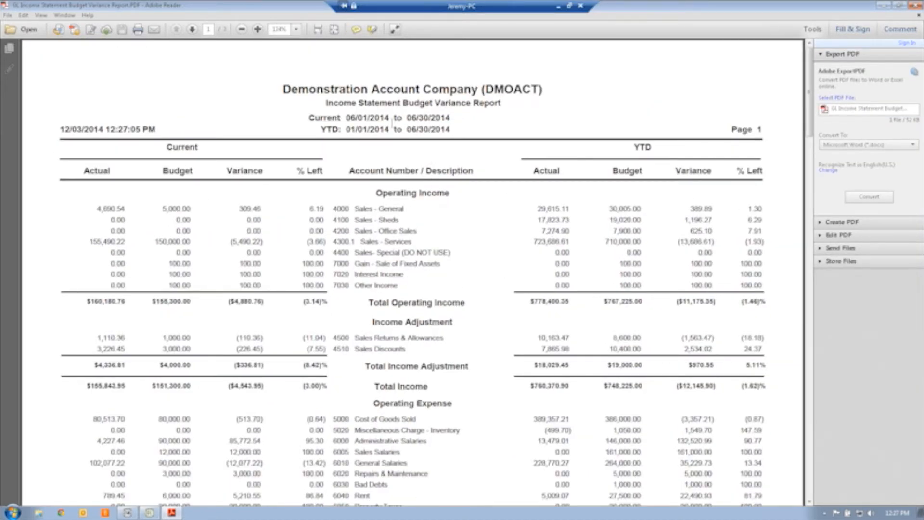
left_click_drag(167, 148, 222, 148)
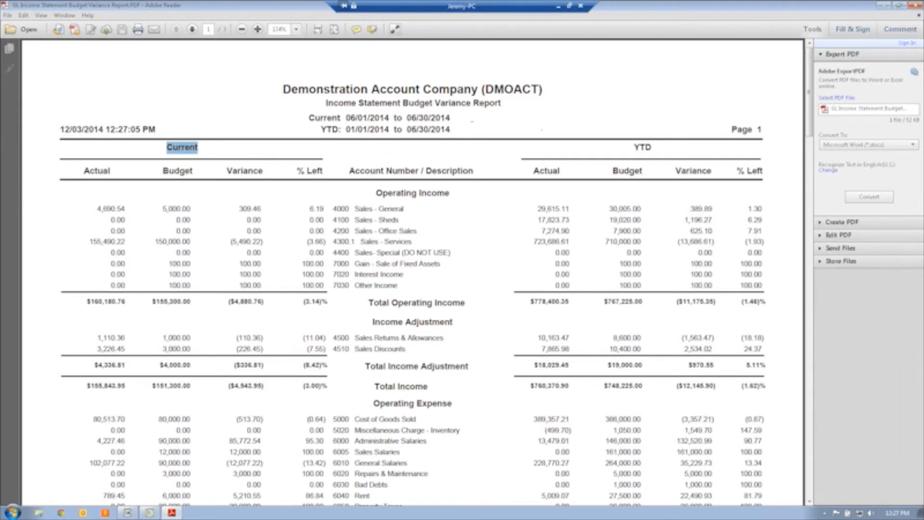
left_click(626, 148)
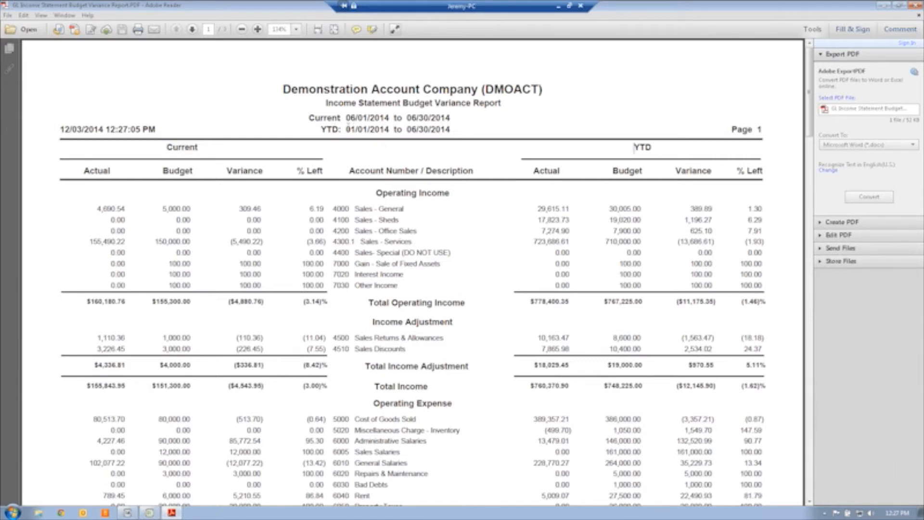
left_click_drag(346, 128, 458, 128)
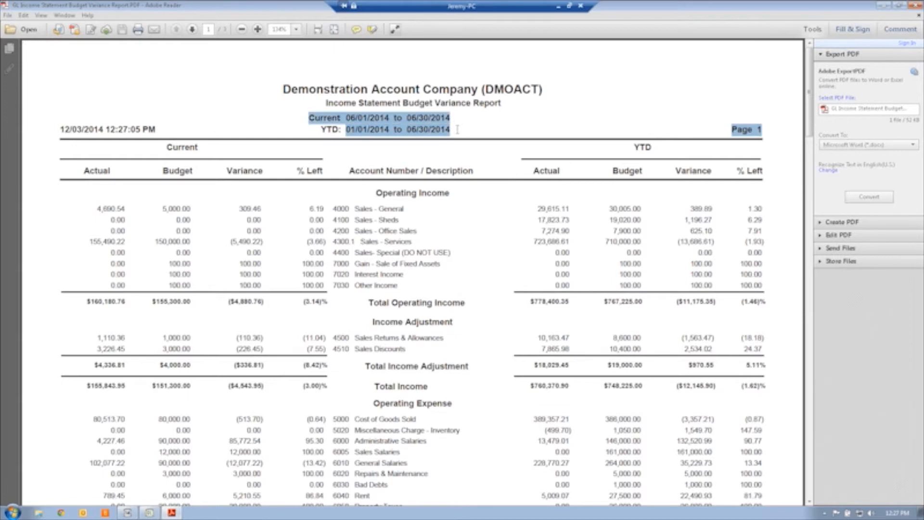
left_click(457, 129)
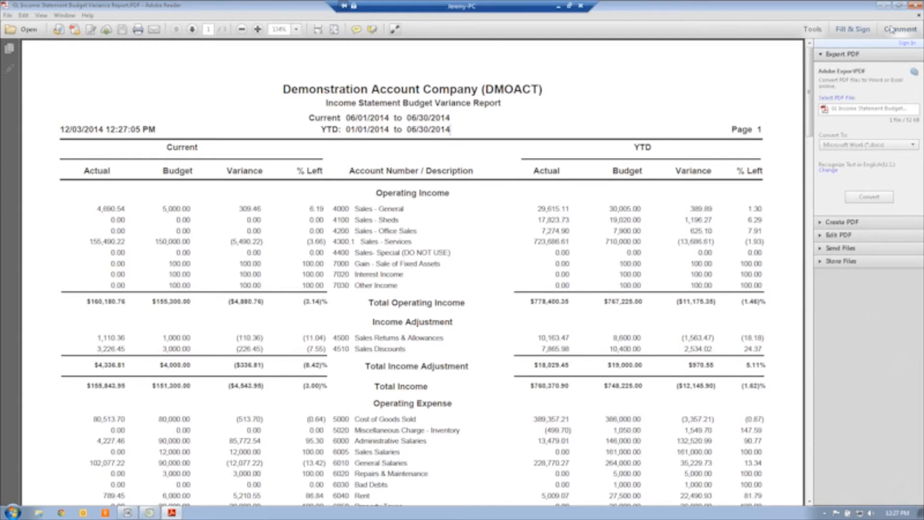
left_click(915, 6)
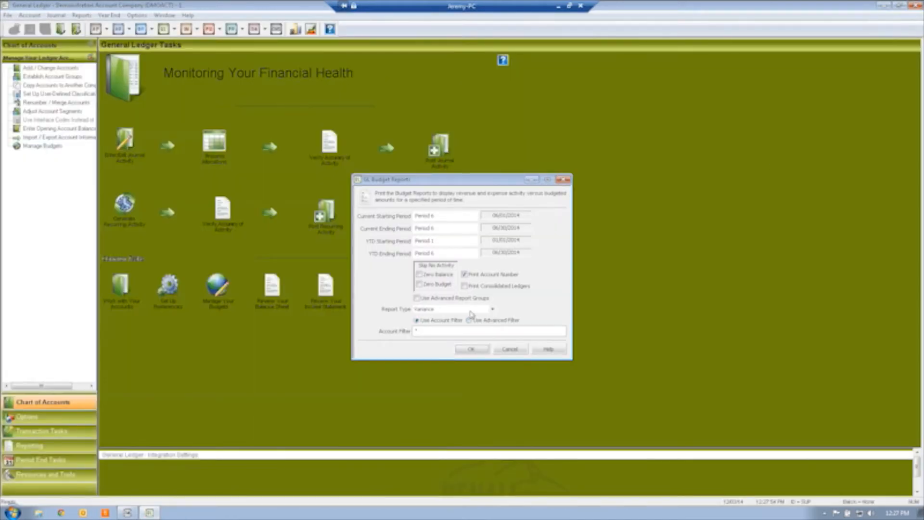
Change the report type to Profit and Loss and output the budget profit and loss statement to the screen.
left_click(472, 310)
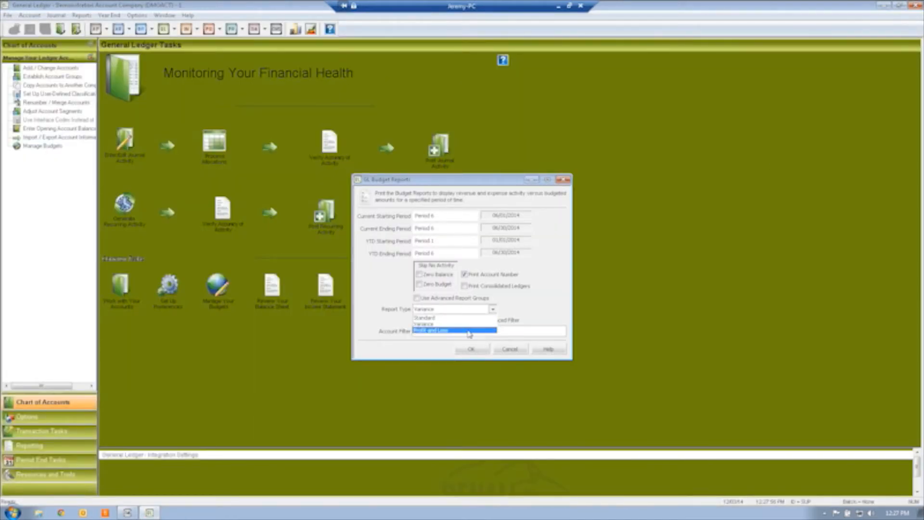
left_click(469, 330)
left_click(472, 348)
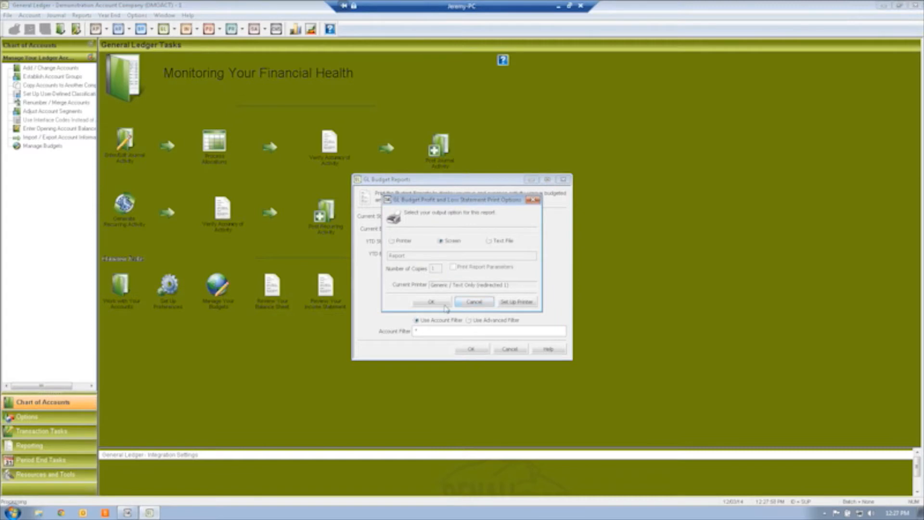
left_click(441, 303)
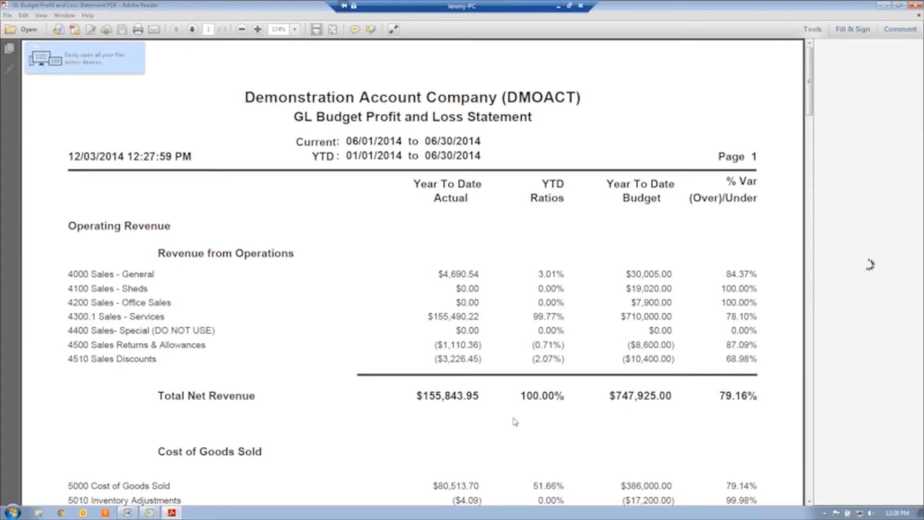
Examine the YTD ratios of General Sales, Services and Sales Discounts against Total Net Revenue in the profit and loss statement.
left_click_drag(521, 396, 564, 397)
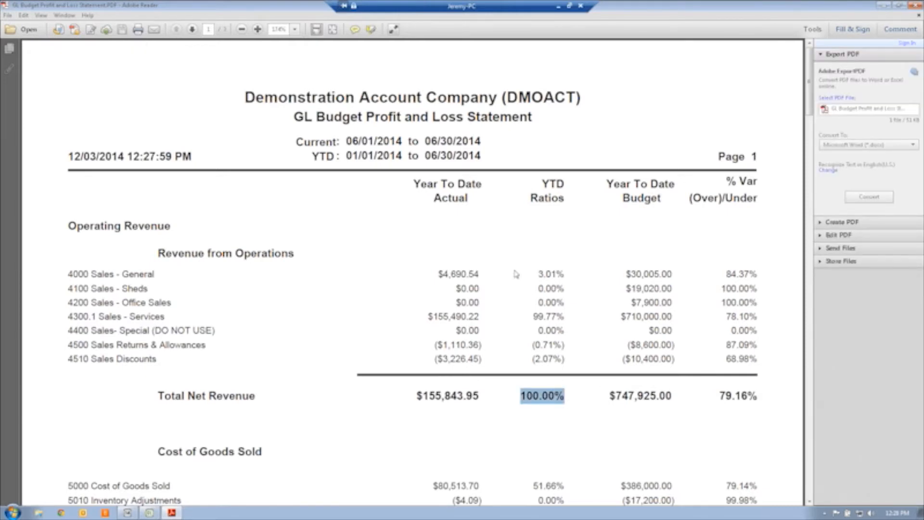
left_click(534, 271)
double_click(550, 271)
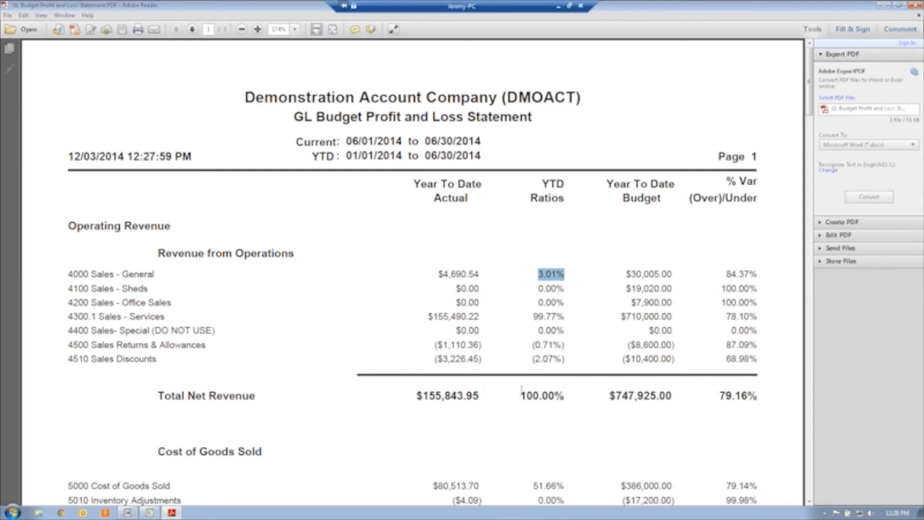
double_click(556, 391)
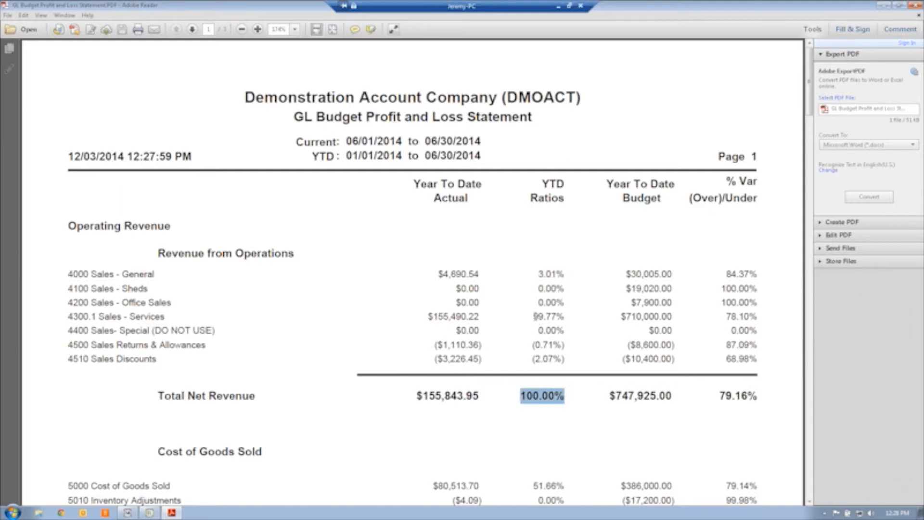
double_click(535, 315)
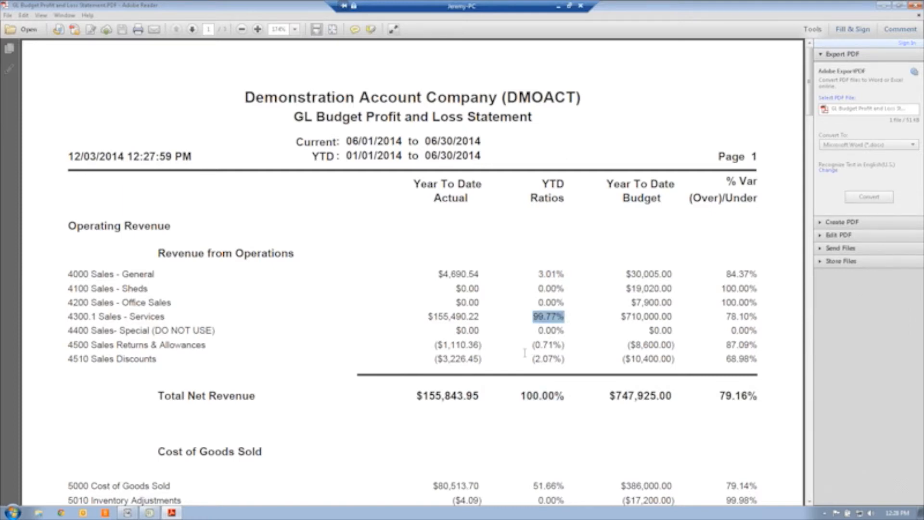
double_click(548, 359)
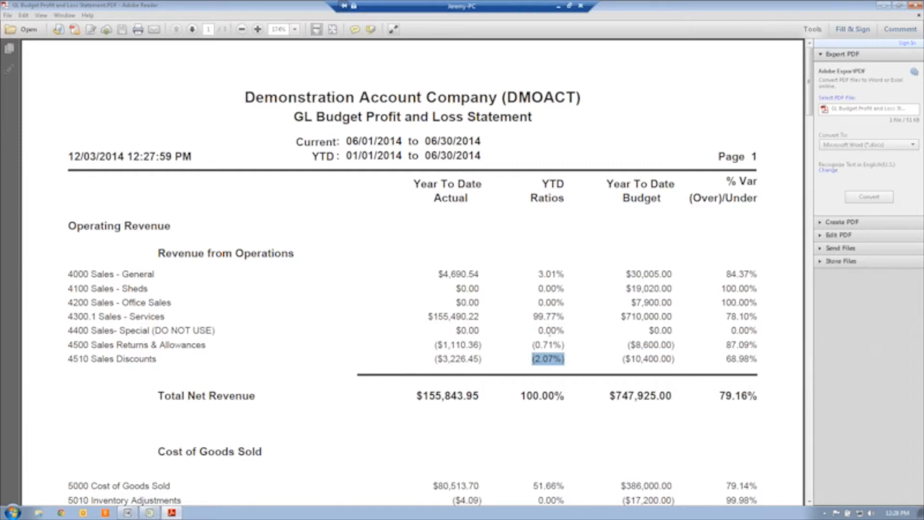
left_click(552, 284)
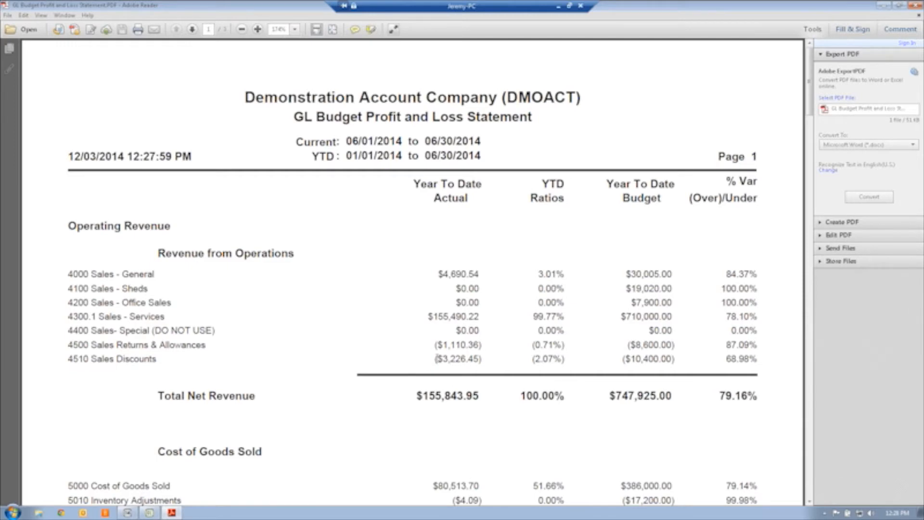
Examine the Sales Discounts actual, the Total Net Revenue ratio and the General Sales budget, and close the statement and the budget reports window.
left_click_drag(434, 359, 484, 358)
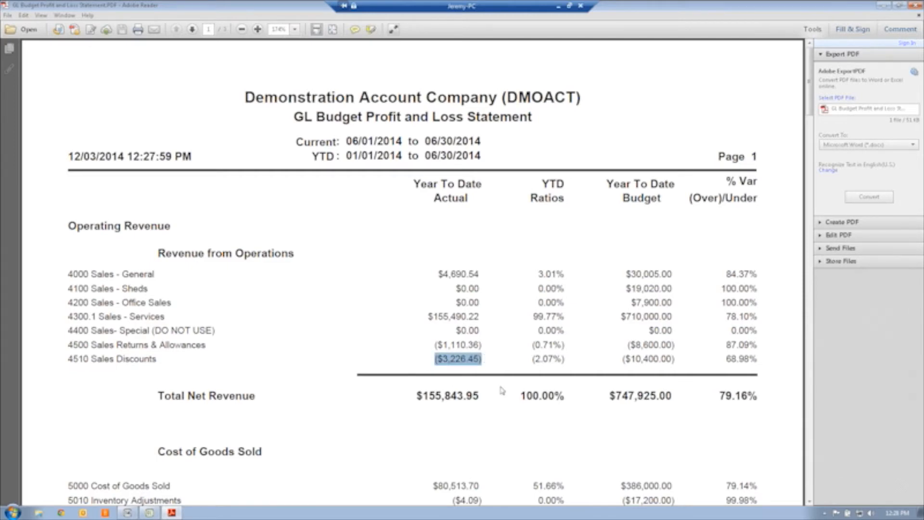
left_click_drag(521, 396, 549, 395)
scroll(578, 406, "down", 5)
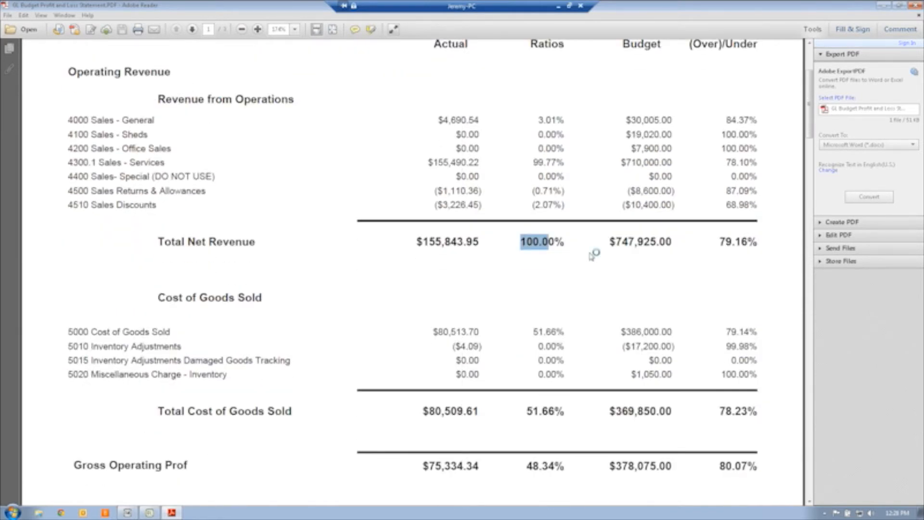
scroll(639, 239, "up", 1)
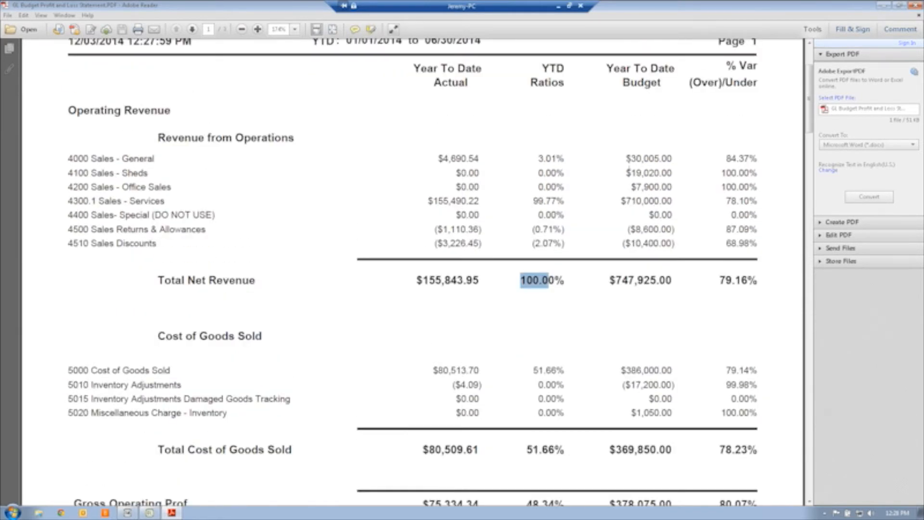
left_click_drag(626, 159, 673, 159)
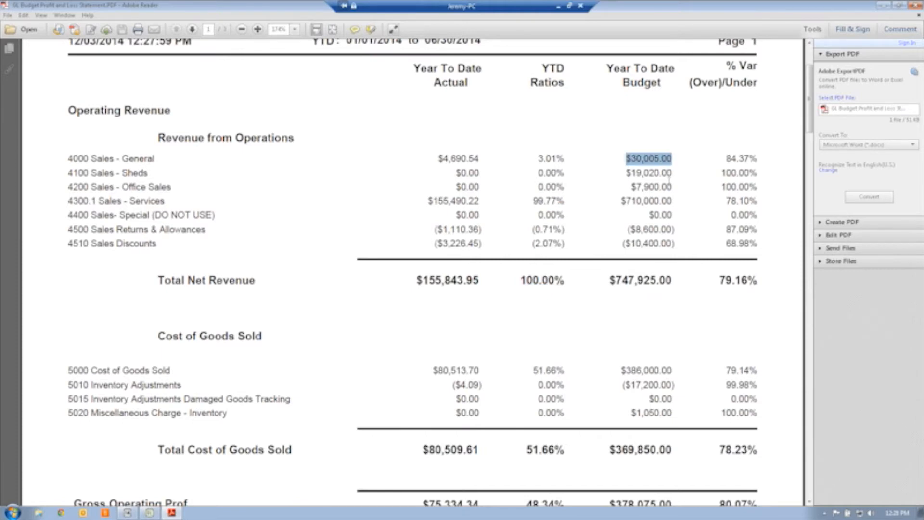
left_click(914, 7)
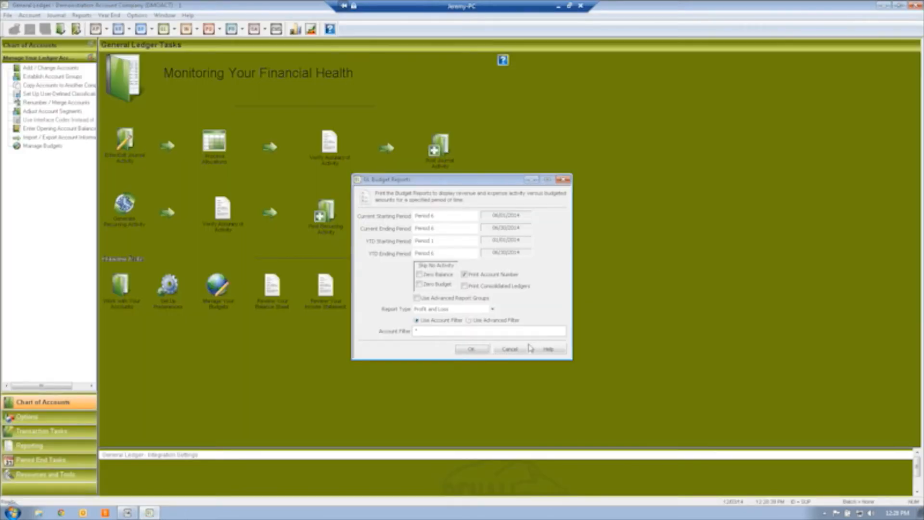
left_click(511, 349)
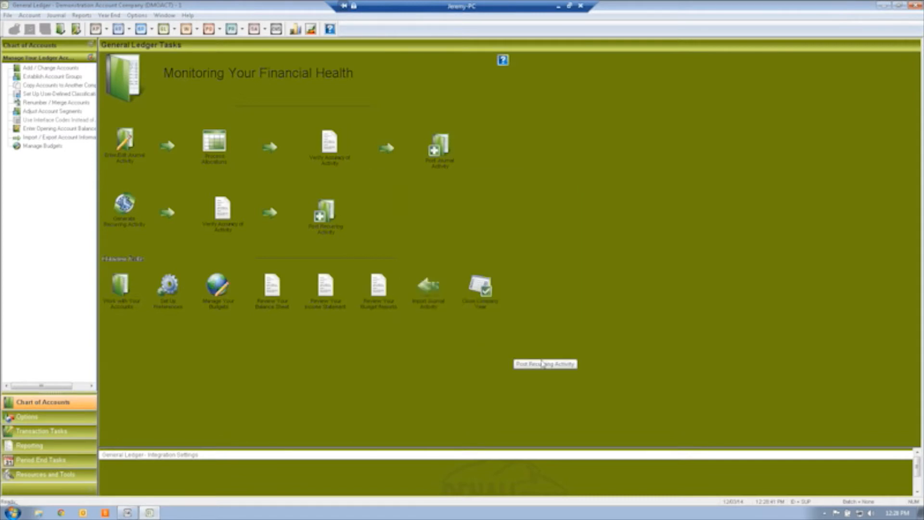
Look up GL account 5000 Cost of Goods Sold and open its account record.
left_click(129, 306)
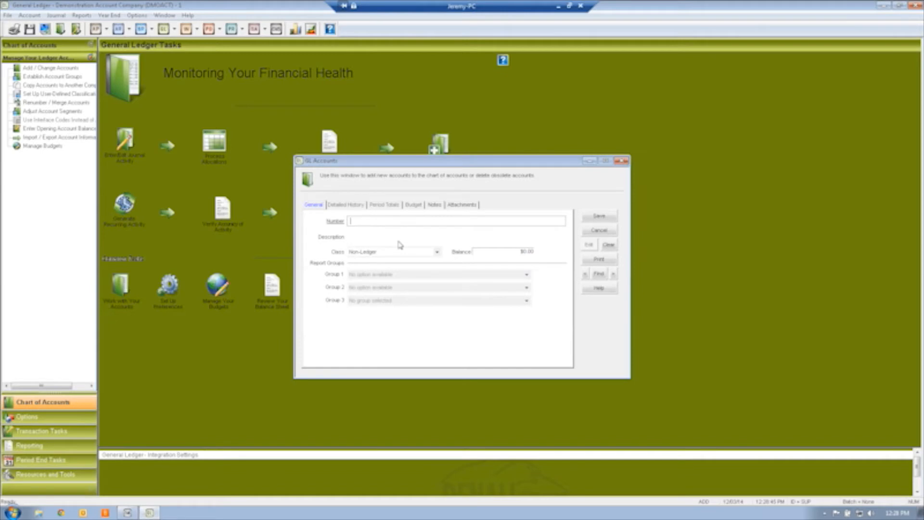
left_click(599, 274)
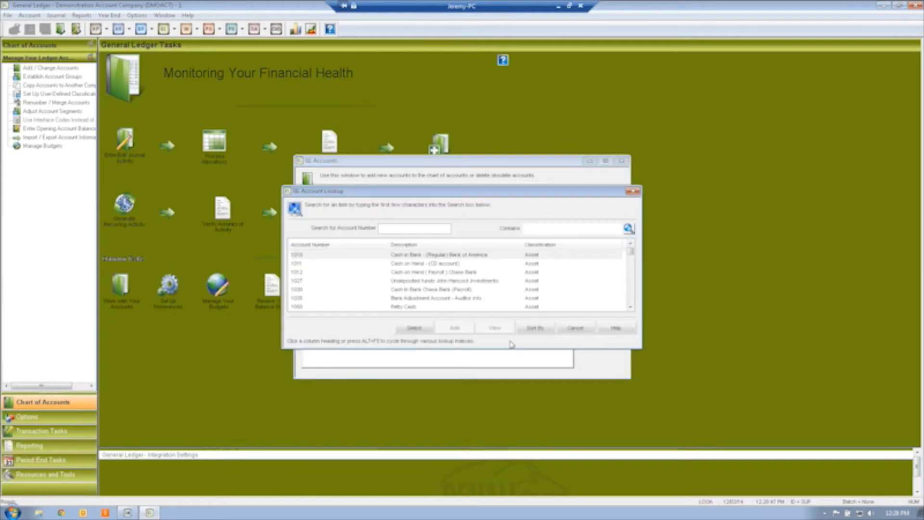
left_click(631, 300)
left_click(631, 299)
left_click(631, 300)
left_click(632, 299)
left_click(631, 300)
left_click(631, 299)
left_click(631, 299)
left_click(631, 299)
left_click(631, 300)
left_click(631, 299)
left_click(631, 299)
left_click(434, 298)
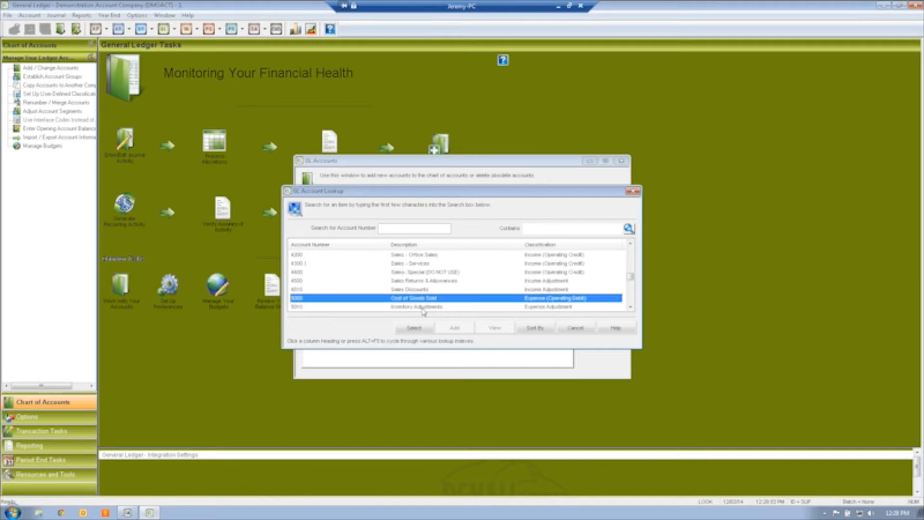
left_click(409, 329)
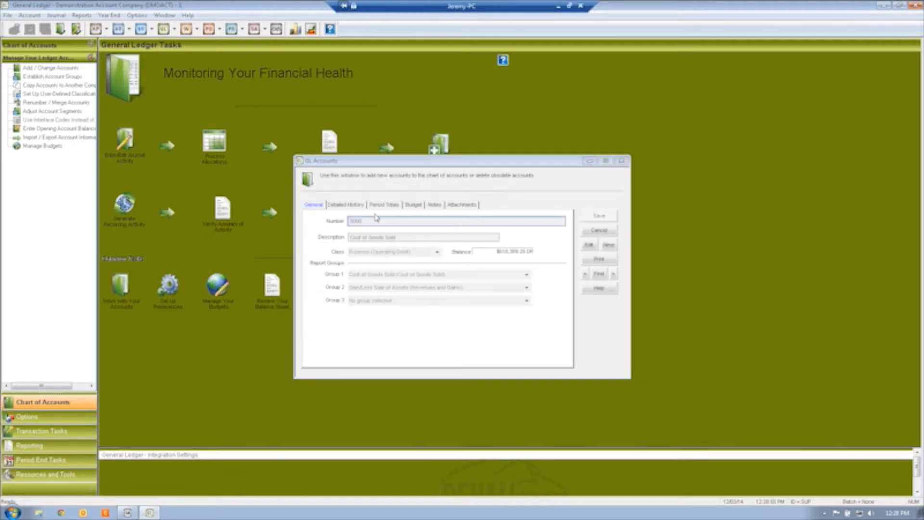
Examine the Cost of Goods Sold account's current-year budget amounts for periods 2 through 5.
left_click(413, 205)
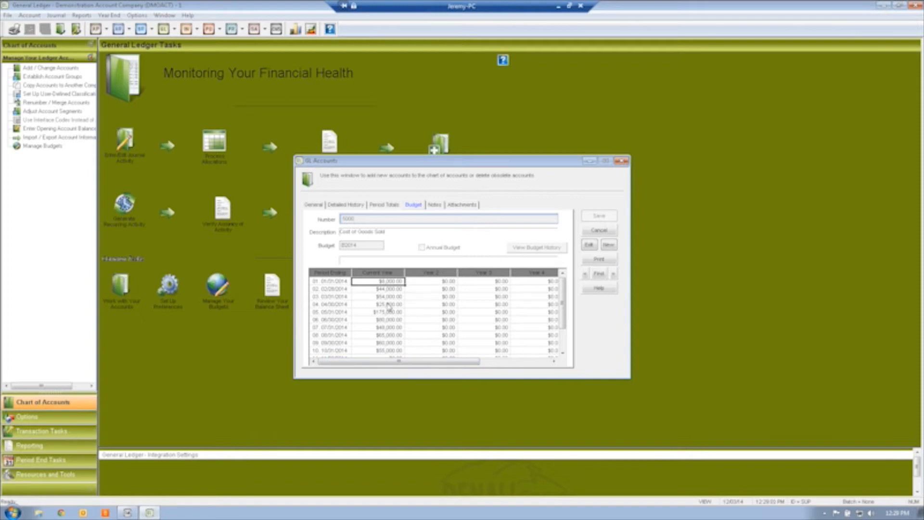
left_click(391, 289)
left_click(392, 297)
left_click(391, 304)
left_click(392, 312)
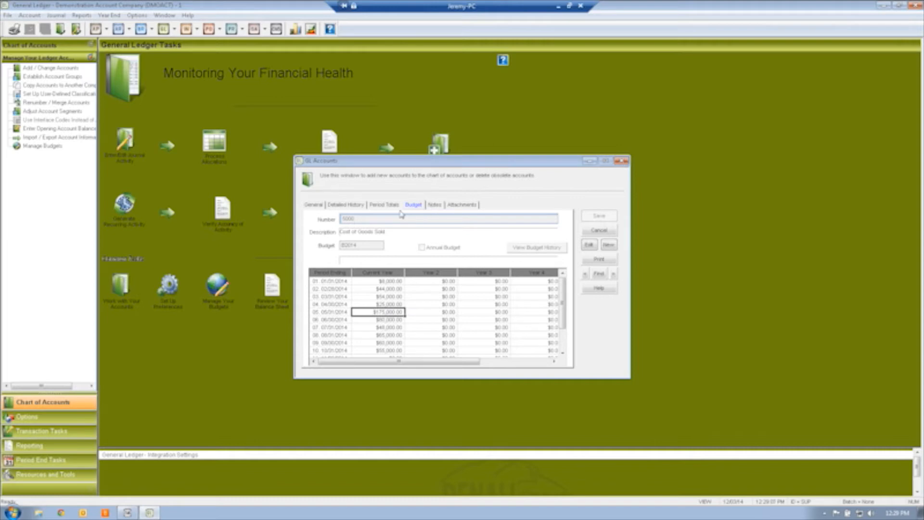
Compare the Cost of Goods Sold account's period total balances with its budget amounts for January through May 2014.
left_click(387, 205)
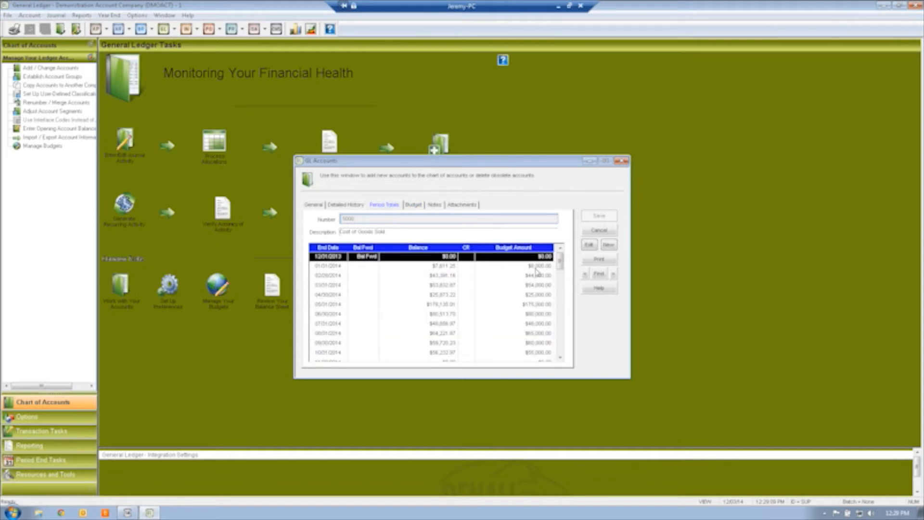
left_click(543, 267)
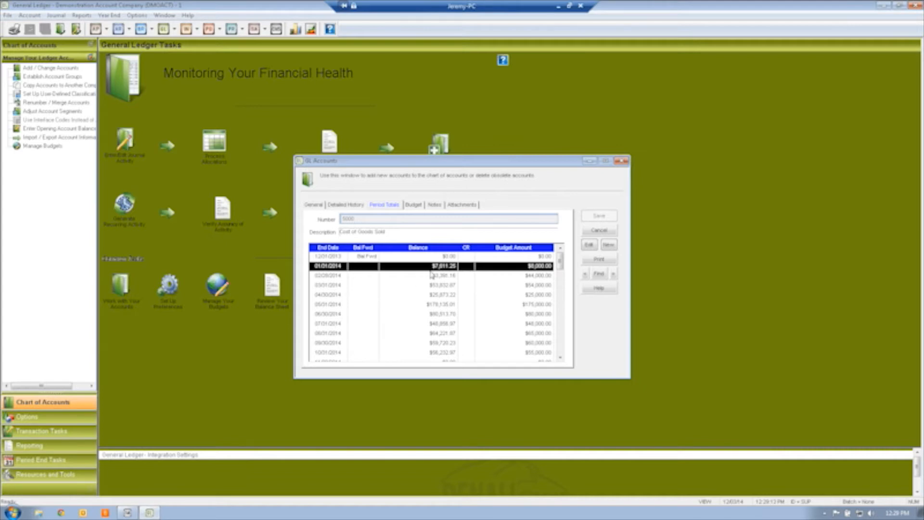
left_click(440, 275)
left_click(441, 285)
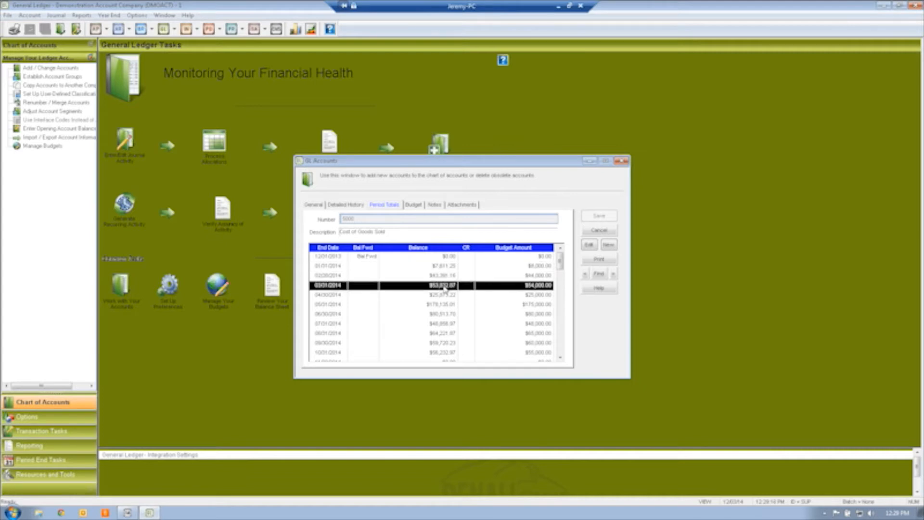
left_click(444, 295)
left_click(448, 304)
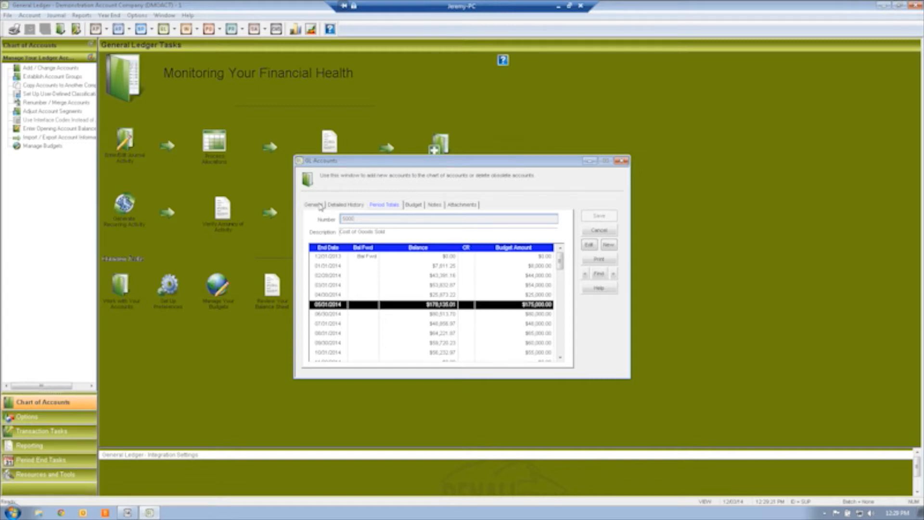
Review the account's general, budget and period total details, including the June 2014 balance and budget, and close the account record.
left_click(318, 206)
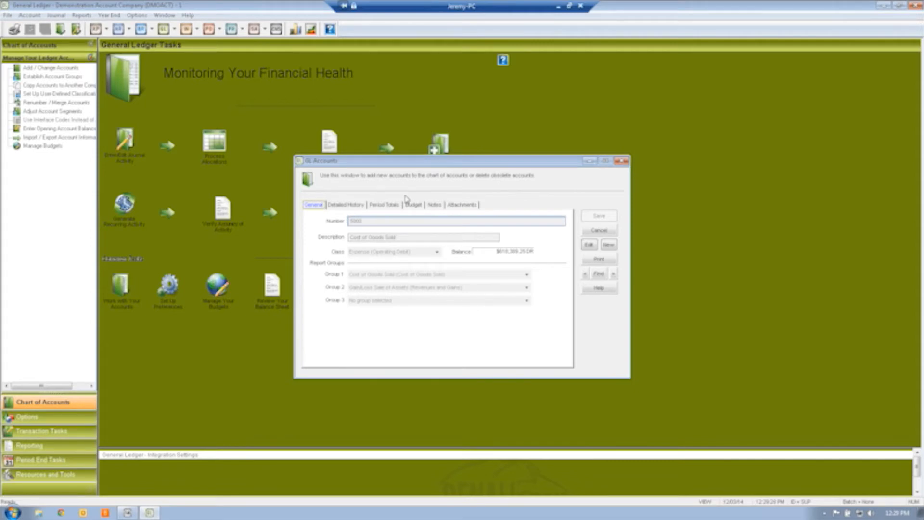
left_click(385, 204)
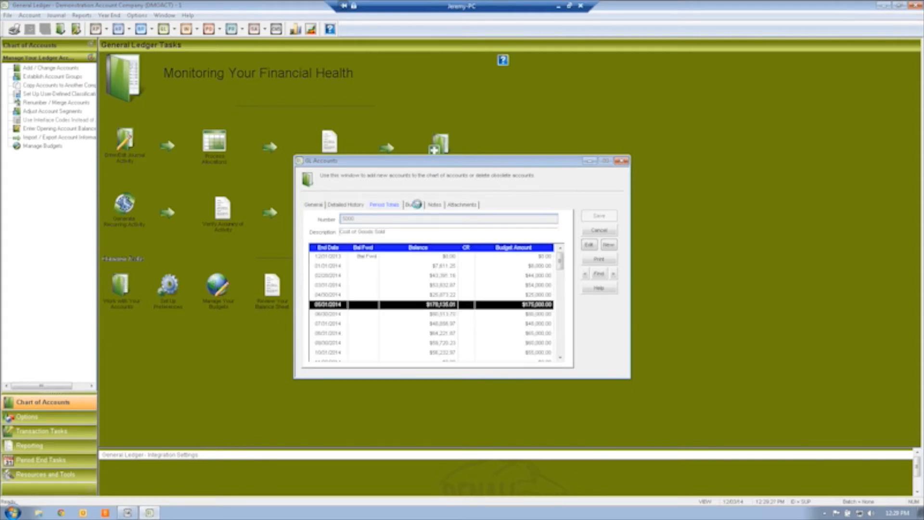
left_click(415, 204)
left_click(387, 205)
left_click(545, 315)
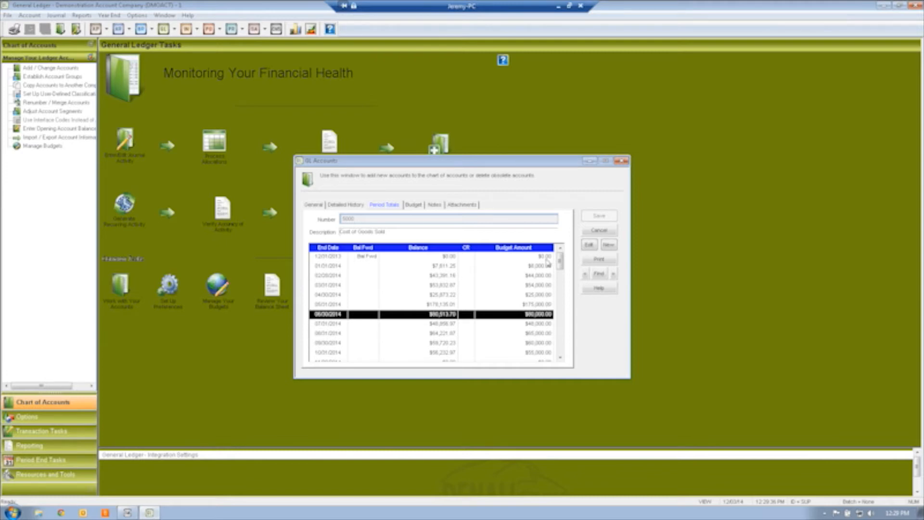
left_click(609, 235)
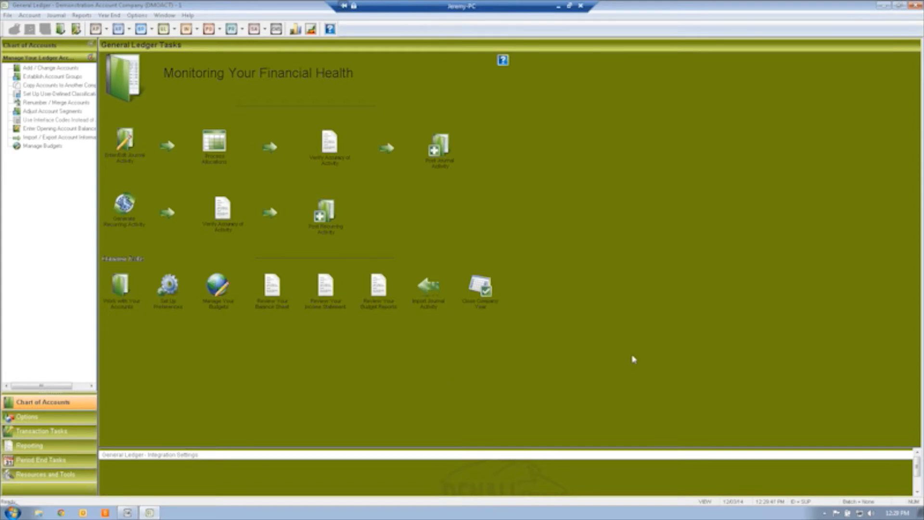
Switch from the remote desktop to the PowerPoint slide show at the planning and budget slide.
key("alt+Tab")
key("alt+Tab")
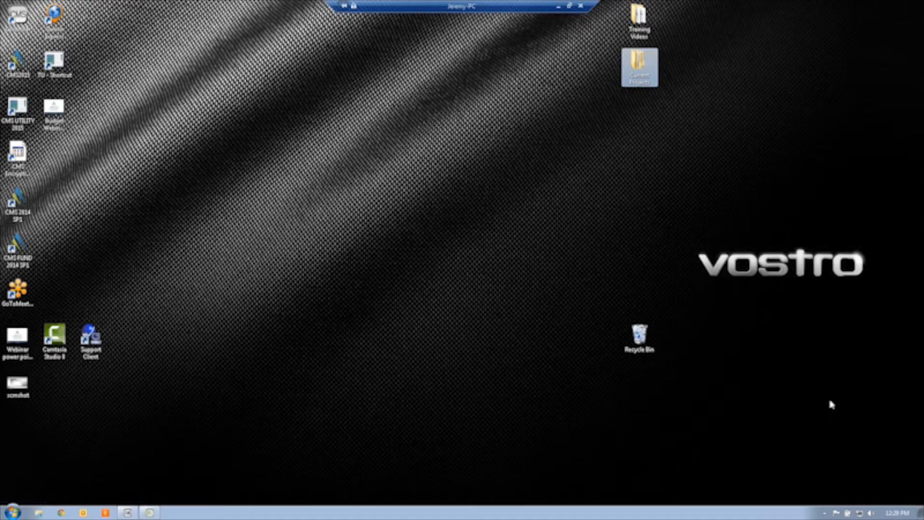
key("alt+Tab")
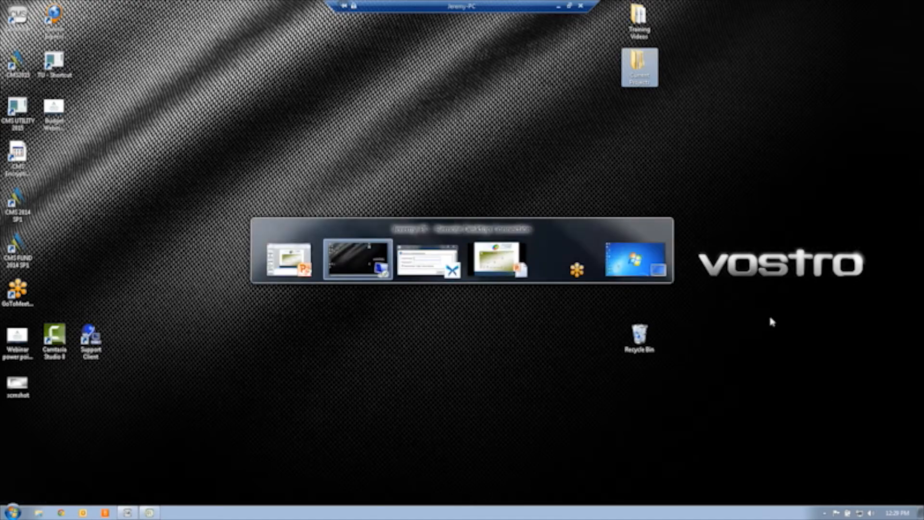
key("Tab")
key("Tab")
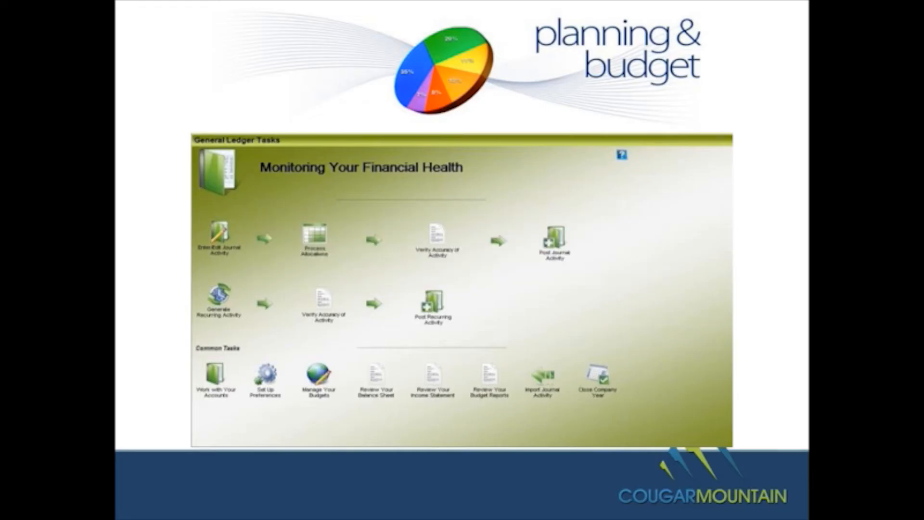
key("alt+Tab")
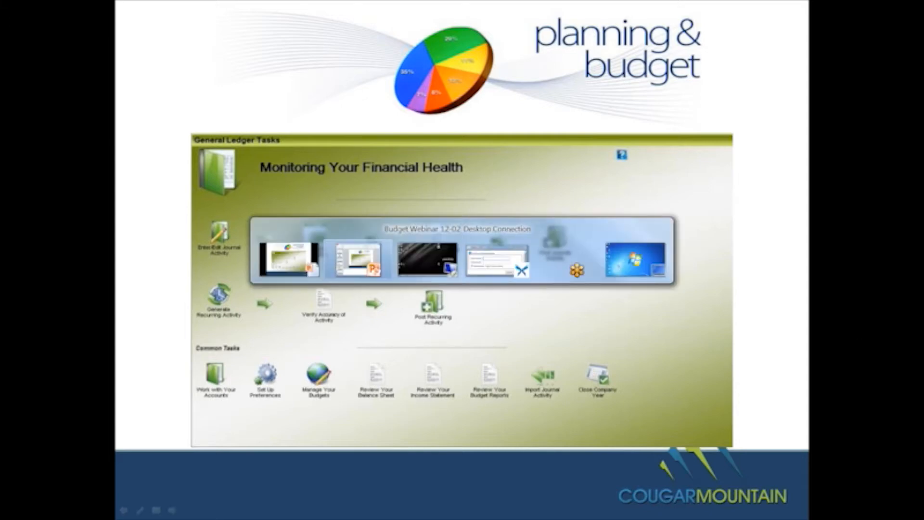
key("Tab")
key("Tab")
key("Tab")
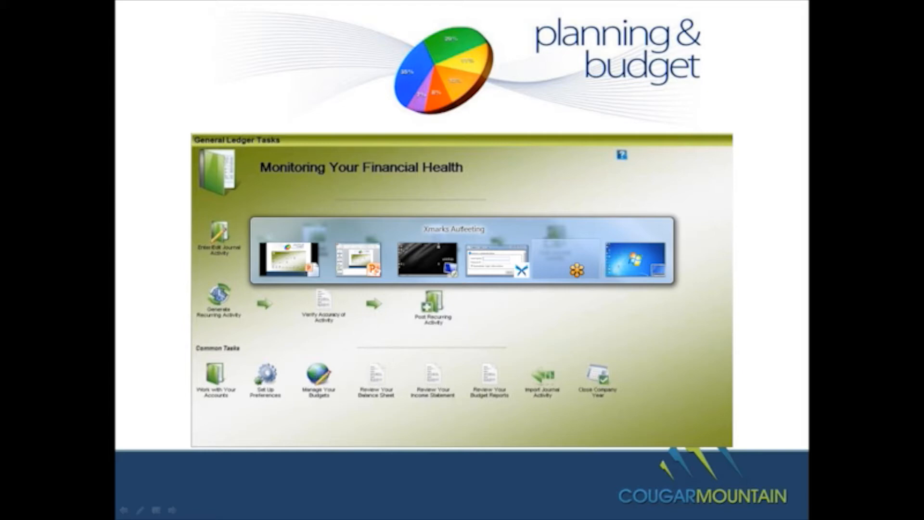
Switch back to the remote desktop and restore the General Ledger window.
key("alt+Tab")
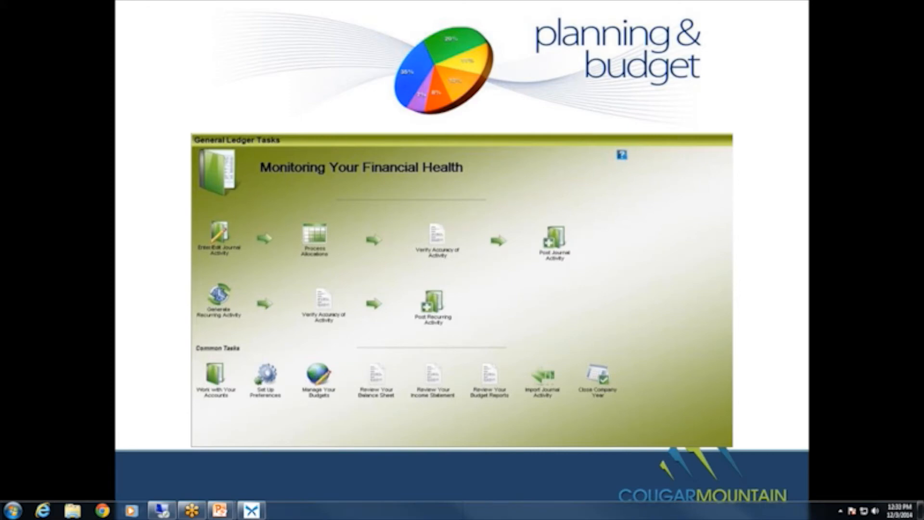
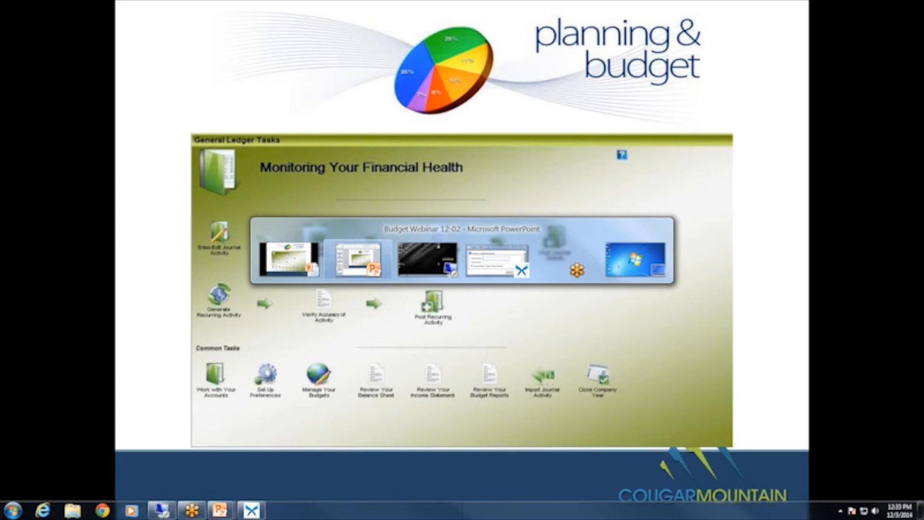
key("alt+Tab")
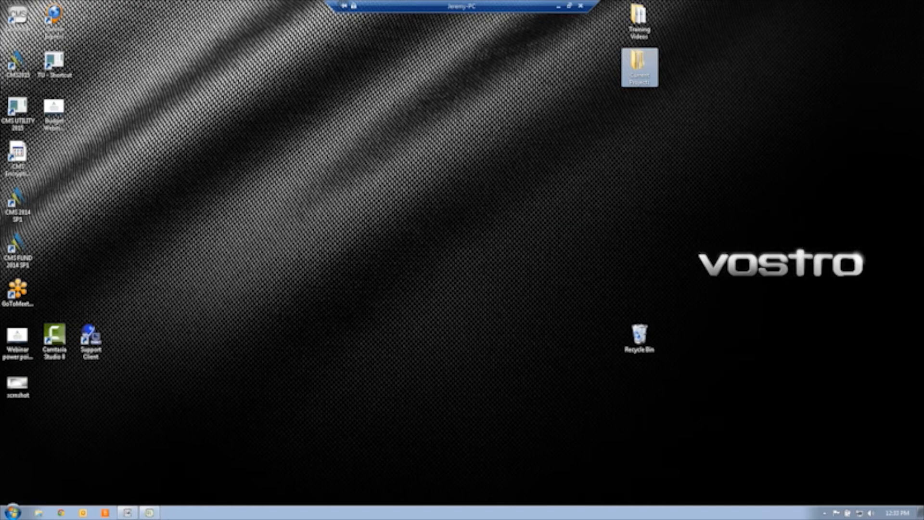
left_click(149, 513)
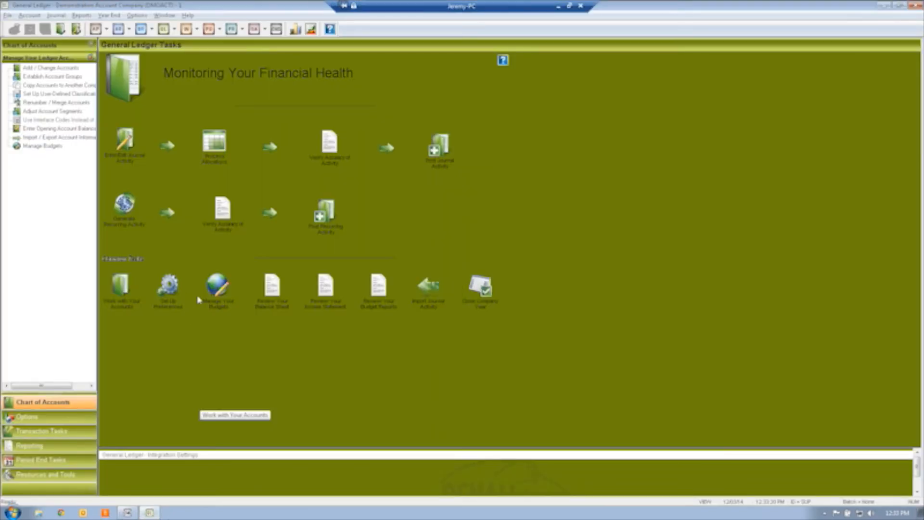
Open GL Budget Management and add the accounts from 4000 to 4999 to the grid.
left_click(215, 287)
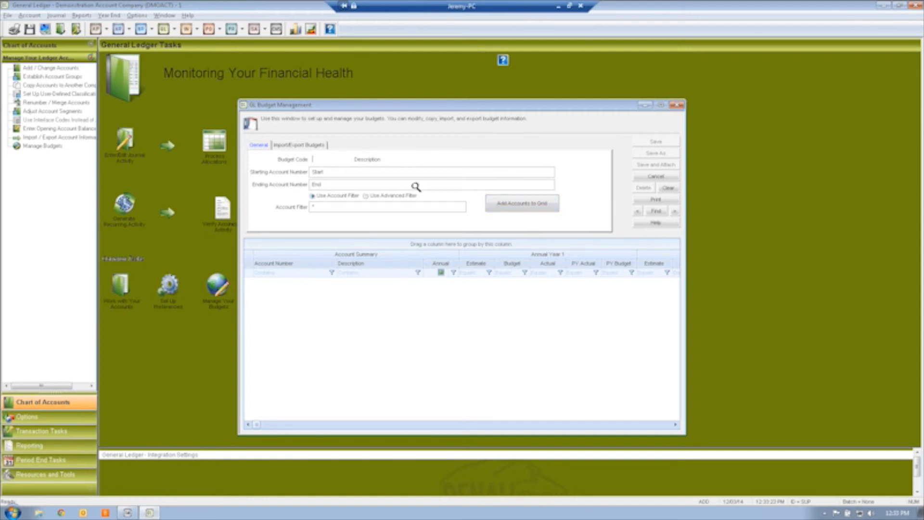
left_click(351, 173)
left_click(347, 185)
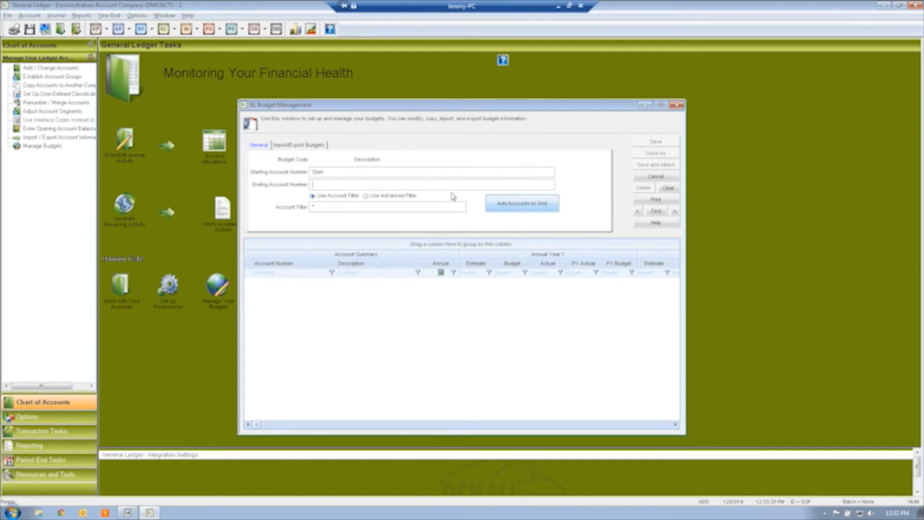
left_click(361, 173)
left_click(361, 184)
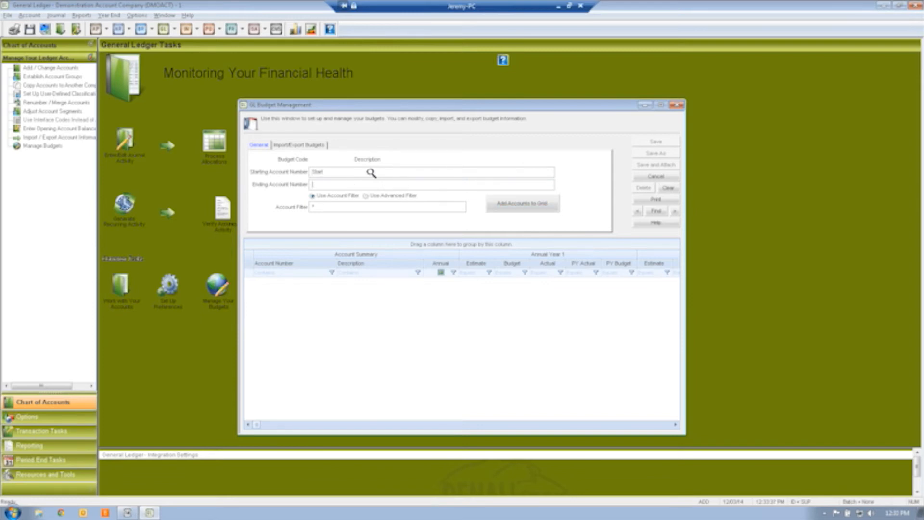
left_click(371, 172)
type("4000")
key("Tab")
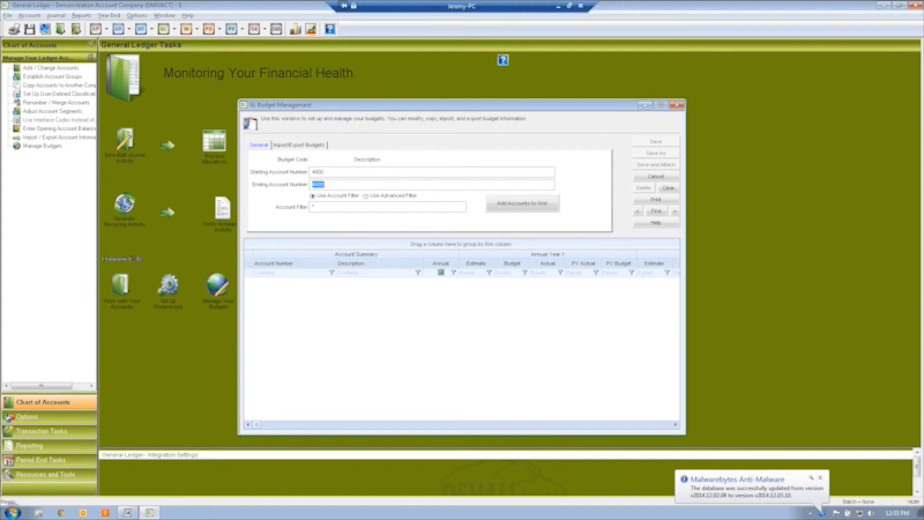
type("499")
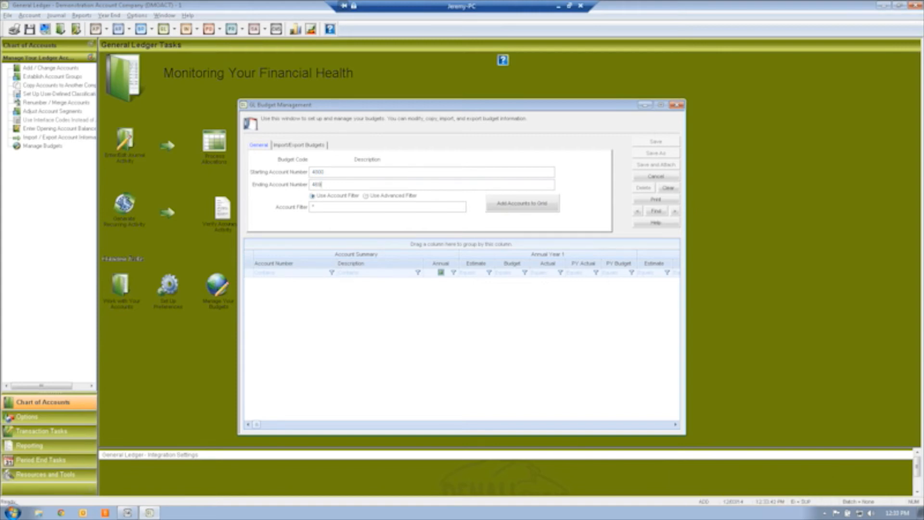
key("BackSpace")
type("9")
key("Tab")
left_click(507, 213)
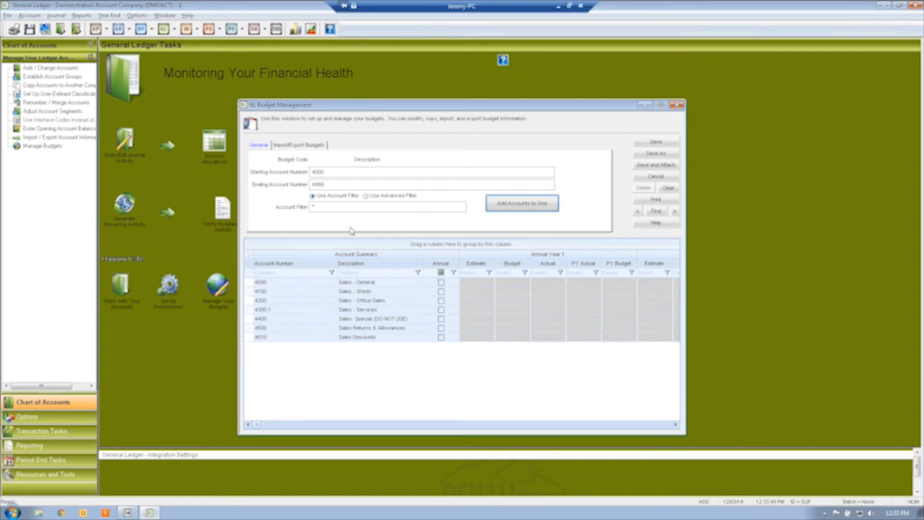
Add the accounts from 5000 to 5999 to the budget grid.
double_click(321, 172)
type("5000")
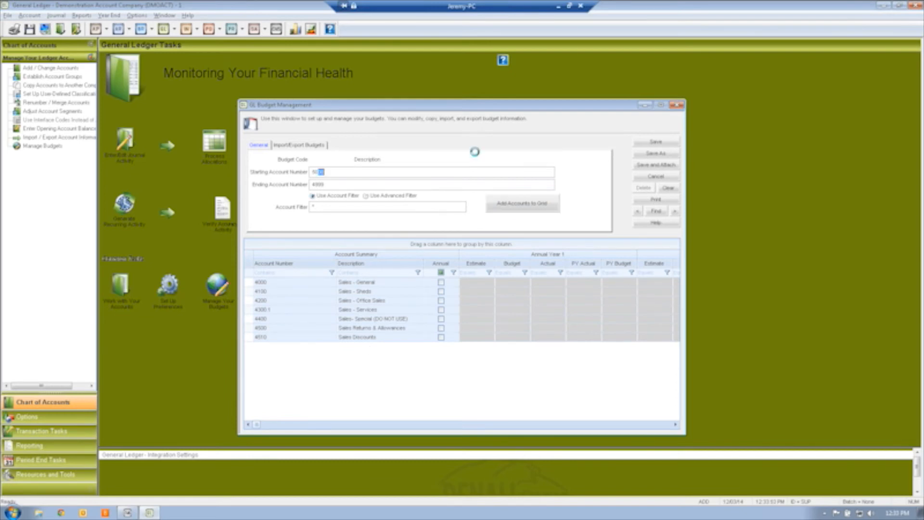
key("Tab")
type("5999")
left_click(529, 206)
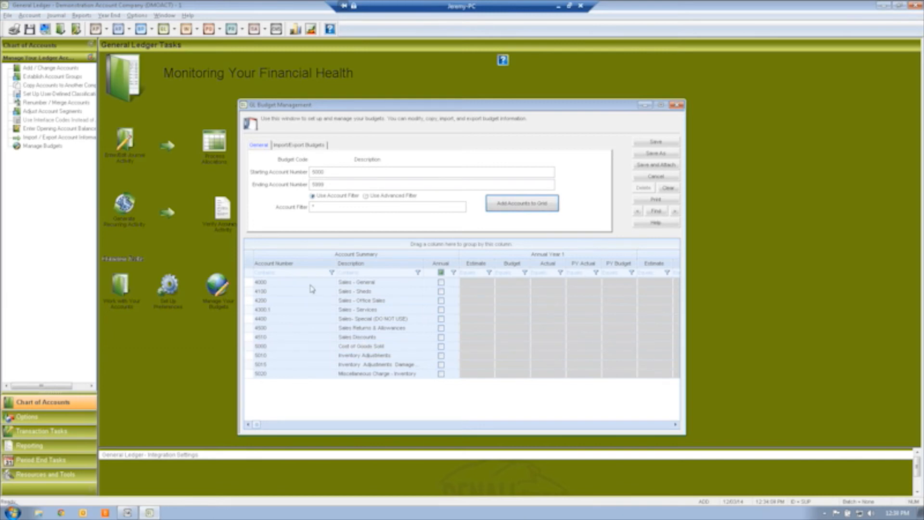
left_click(344, 174)
left_click(341, 187)
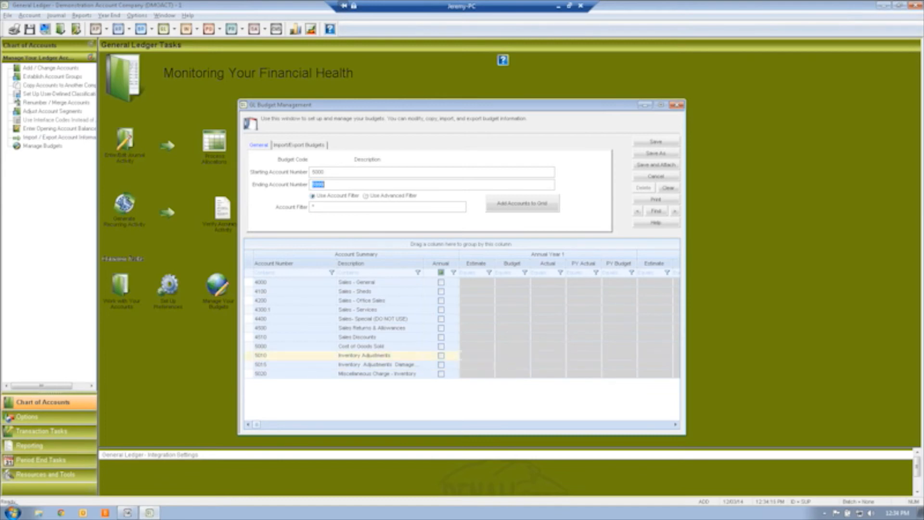
key("alt+Tab")
key("alt+Tab")
key("alt+Tab")
key("alt+Tab")
key("alt+Tab")
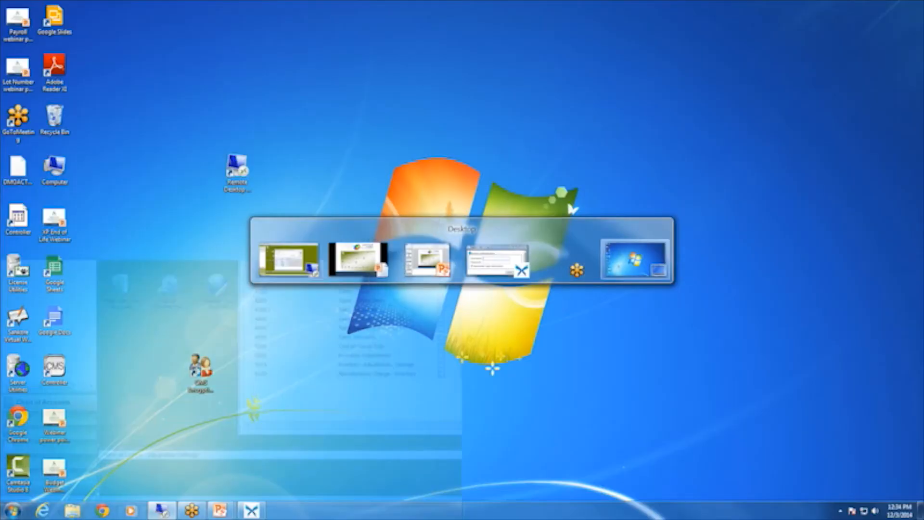
key("alt+Tab")
key("alt+Tab")
key("alt+Tab")
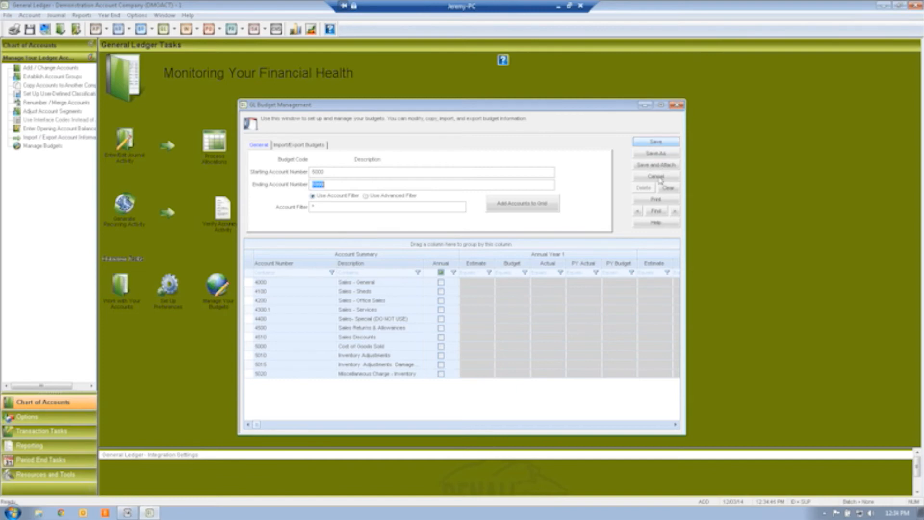
Close GL Budget Management without saving the changes.
left_click(675, 106)
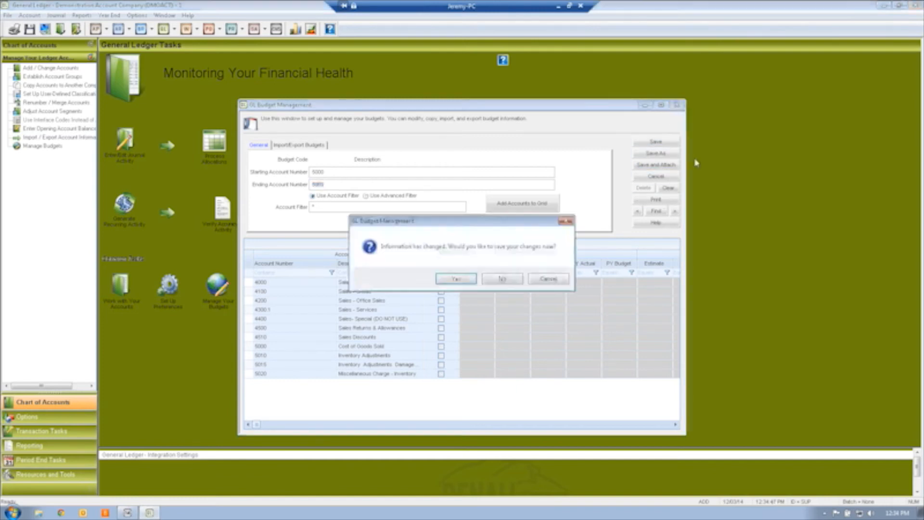
left_click(490, 279)
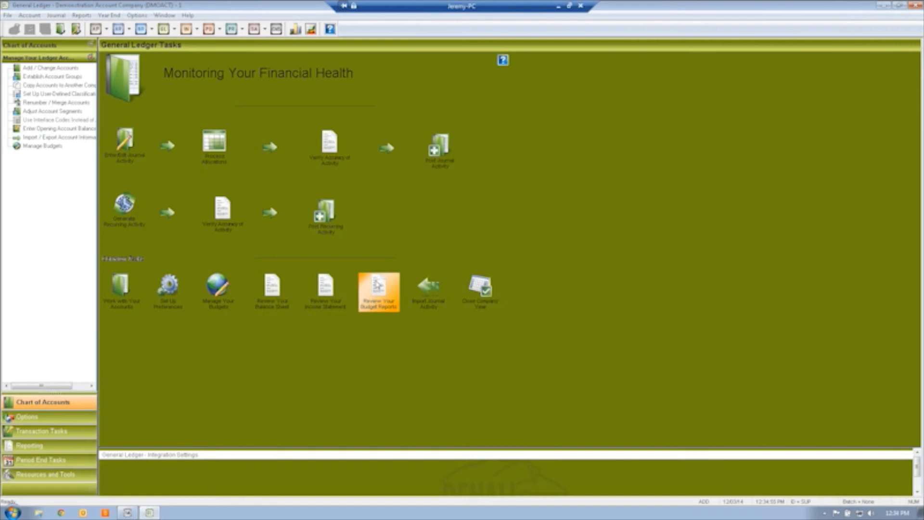
Set up GL Budget Reports with period 6 as current starting and ending period, YTD ending period 6, and account numbers printed.
left_click(377, 286)
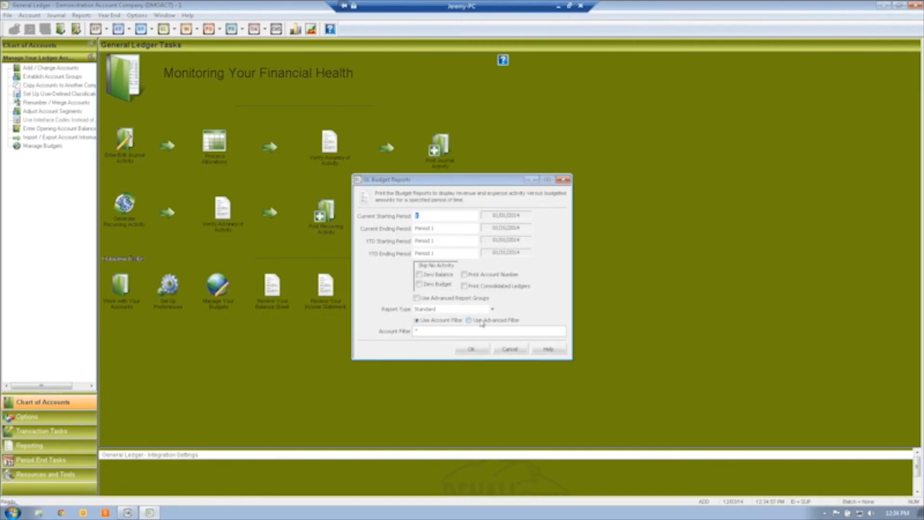
left_click(492, 309)
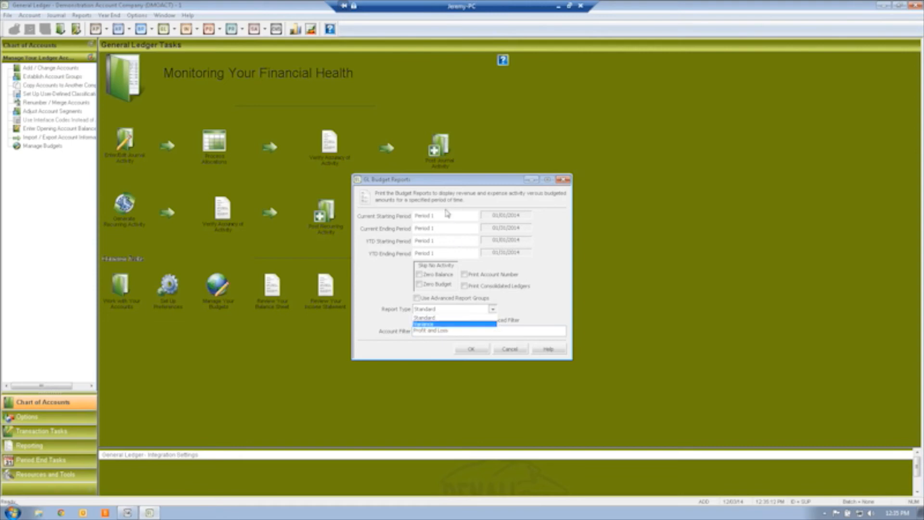
left_click(440, 217)
type("6")
key("Tab")
type("6")
key("Tab")
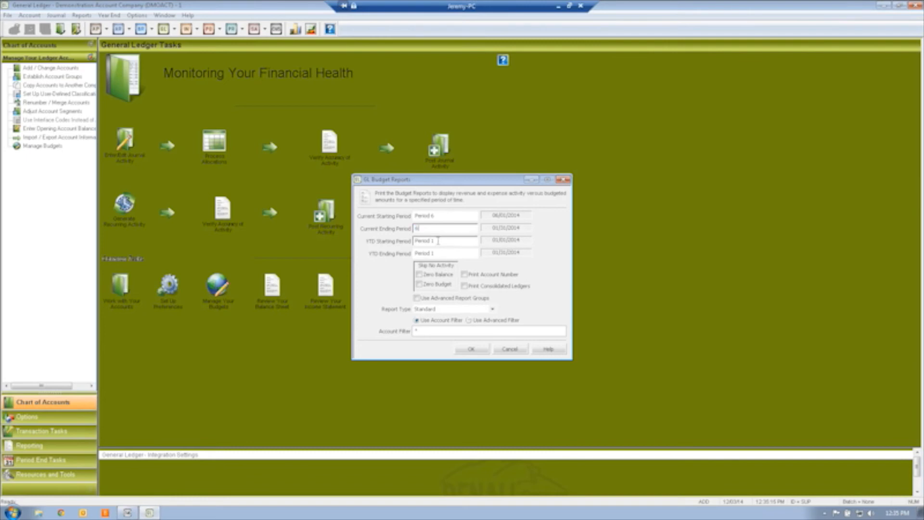
key("Tab")
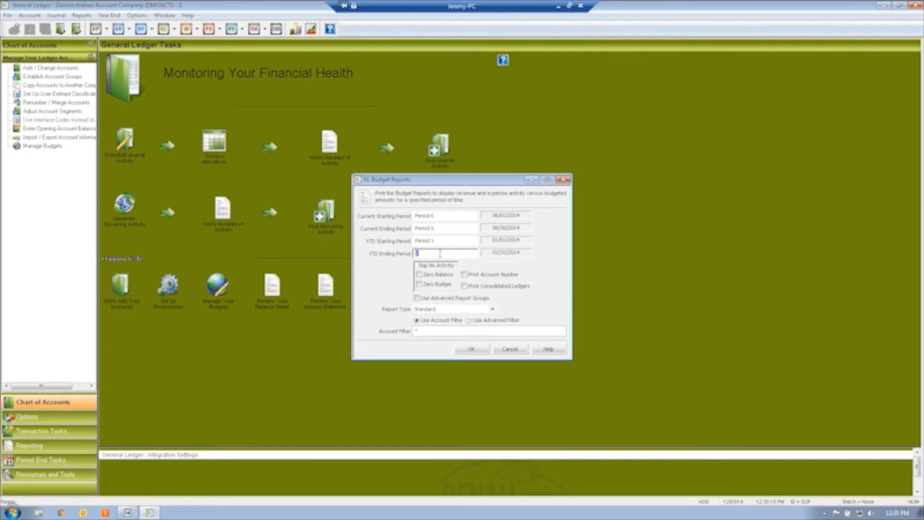
type("6")
left_click(464, 274)
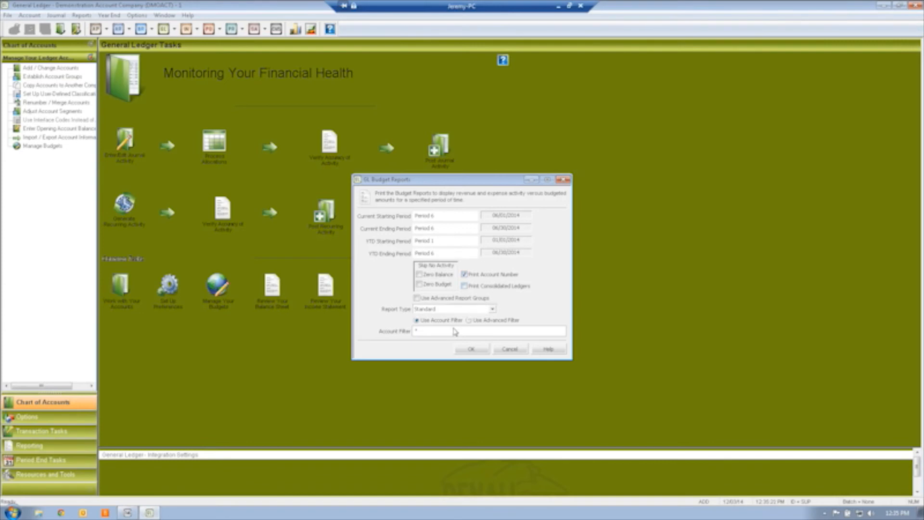
Filter the budget report to account 4000, choose the Variance report type, and output it to the screen.
left_click(452, 333)
type("4000")
left_click(479, 309)
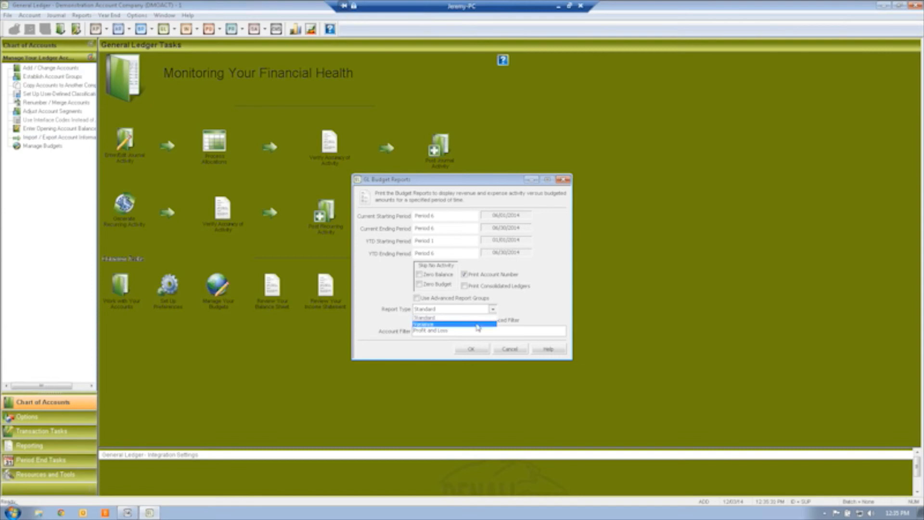
left_click(476, 323)
left_click(471, 349)
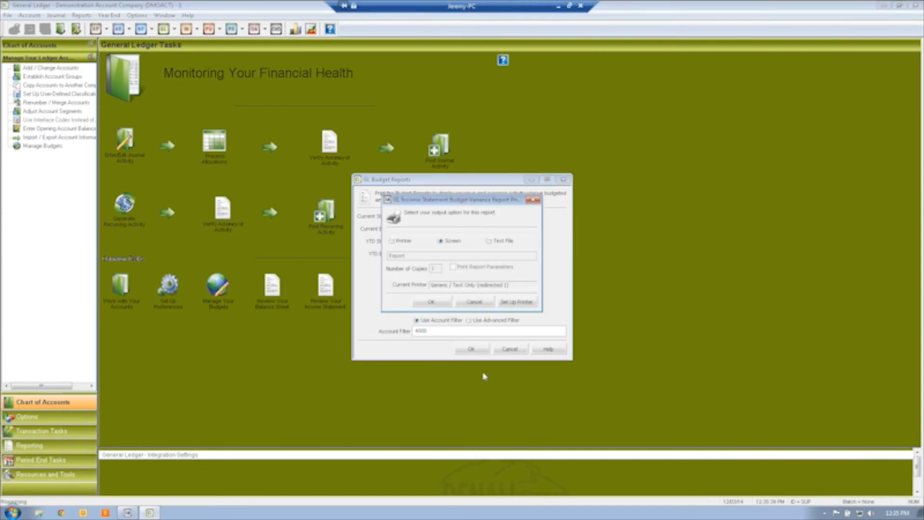
left_click(432, 302)
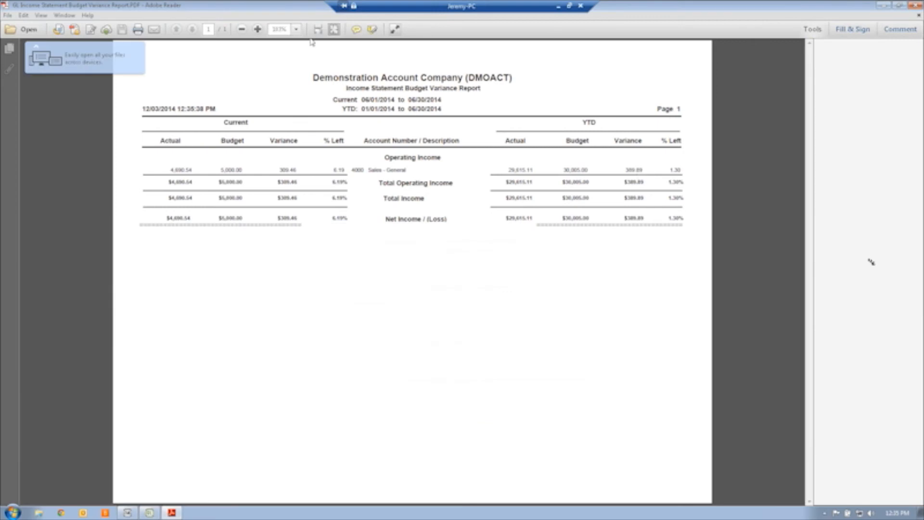
Examine the Sales - General row at a larger zoom in the budget variance report and close the report.
left_click(257, 29)
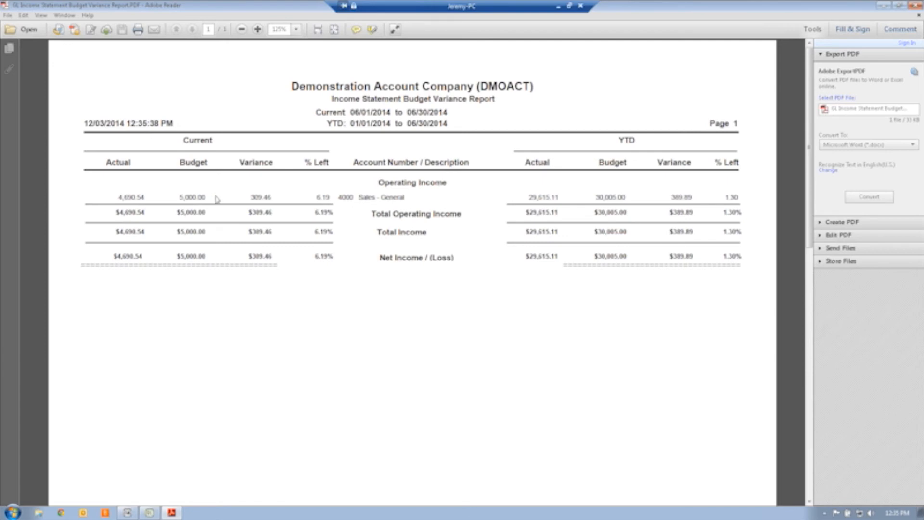
left_click_drag(340, 198, 410, 212)
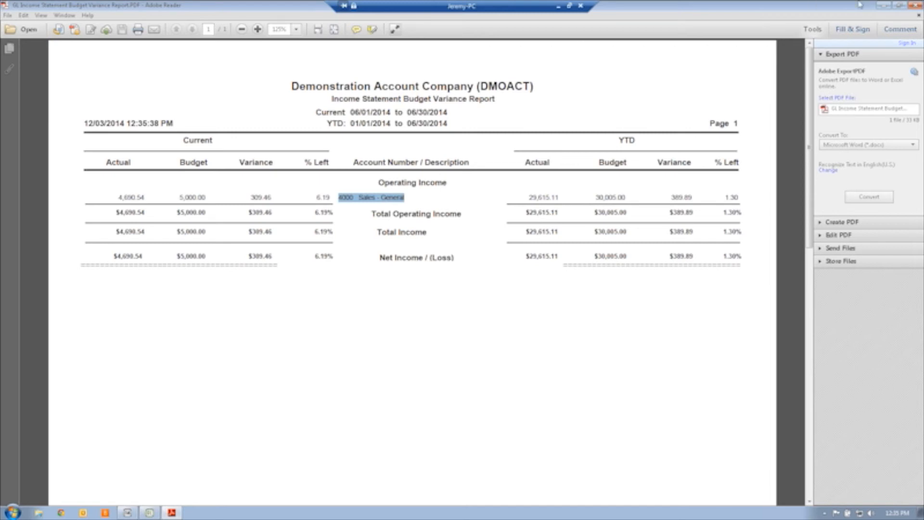
left_click(885, 6)
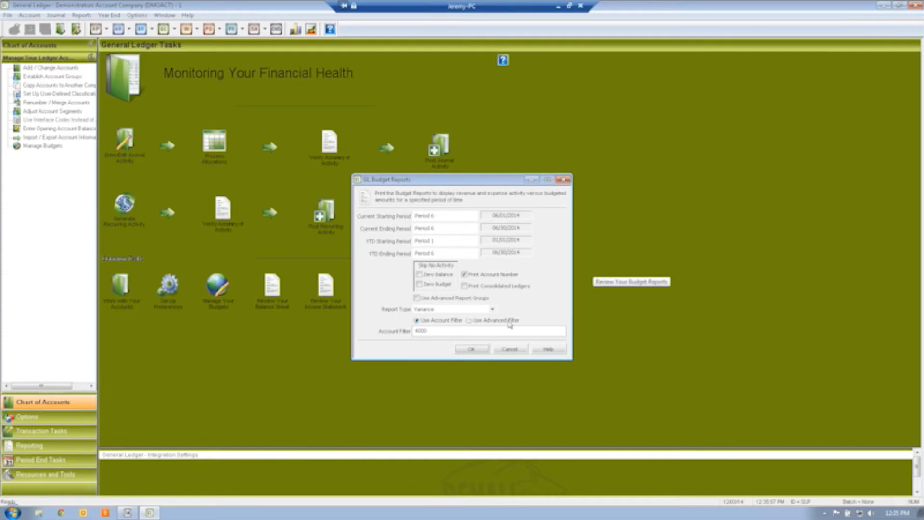
Run the variance report on screen with the account filter 4???, review the listed accounts, and close the report.
left_click(482, 329)
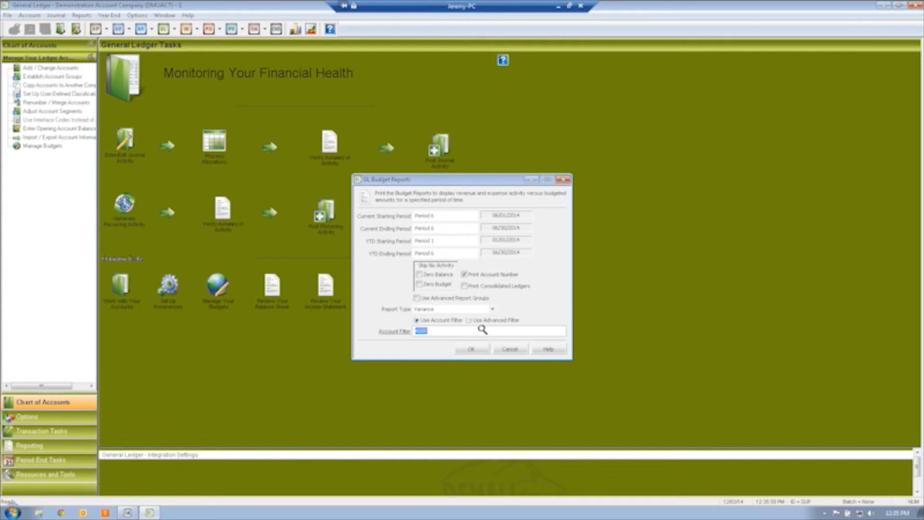
type("4???")
left_click(462, 349)
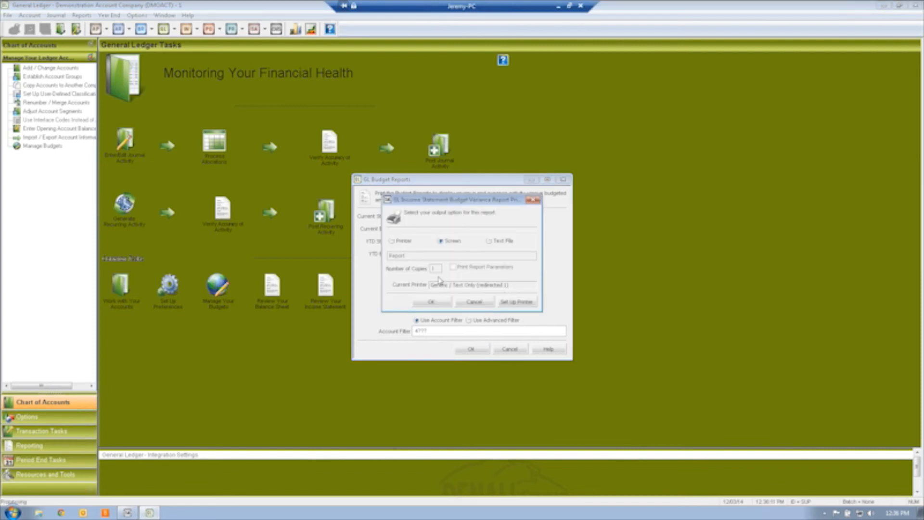
left_click(431, 302)
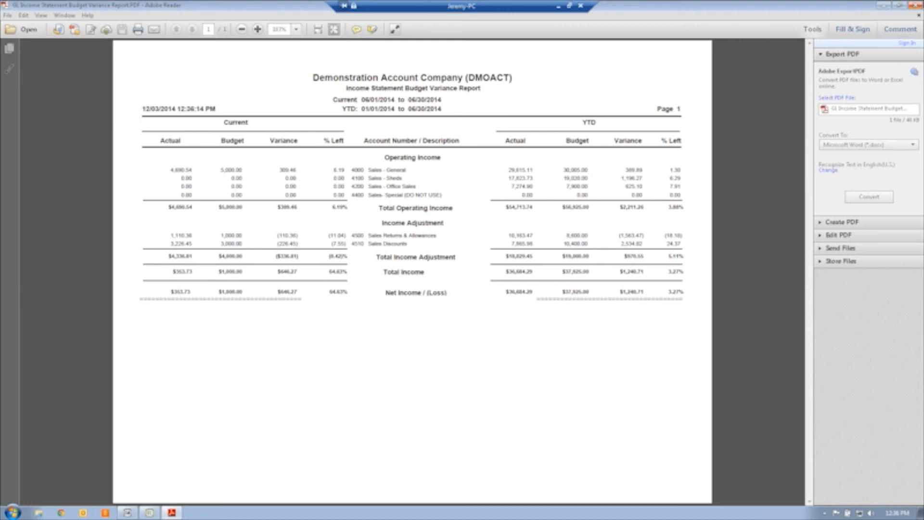
left_click(916, 5)
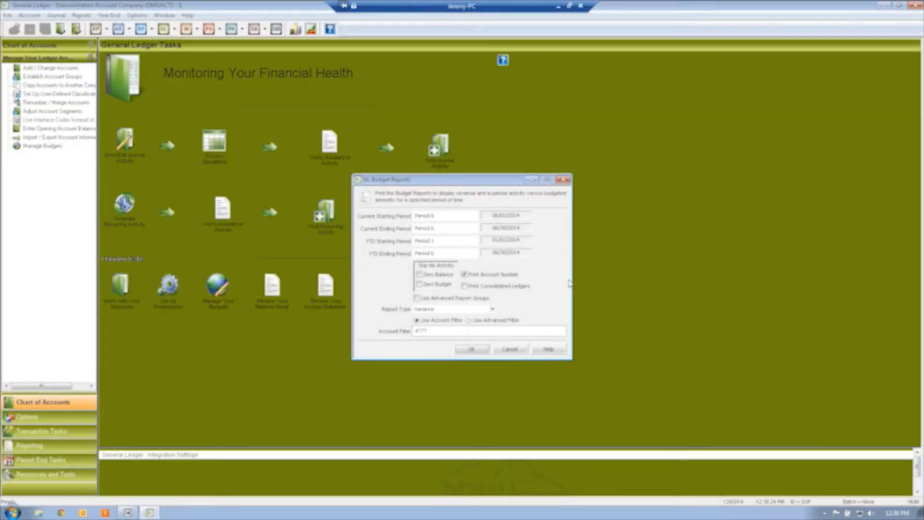
Change the report's account filter to * and close the GL Budget Reports window without running it.
left_click(435, 330)
key("BackSpace")
type("*")
key("Tab")
left_click(520, 349)
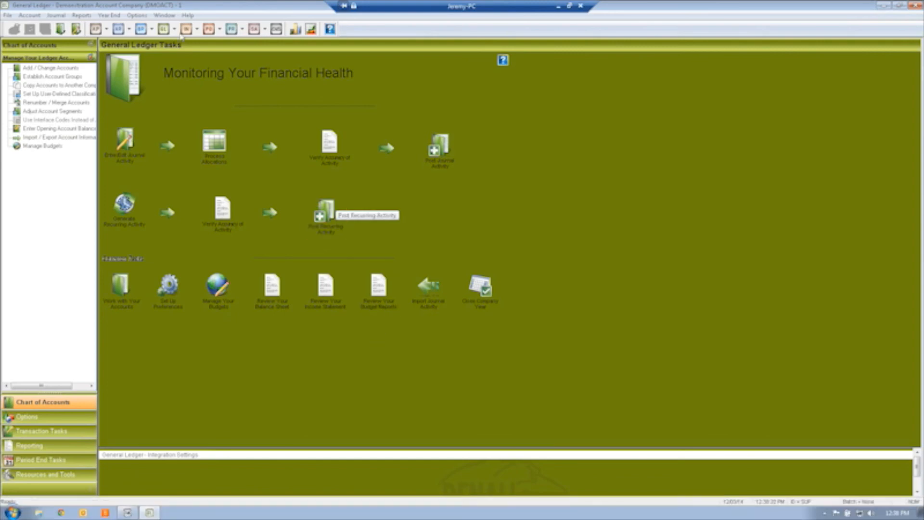
left_click(81, 15)
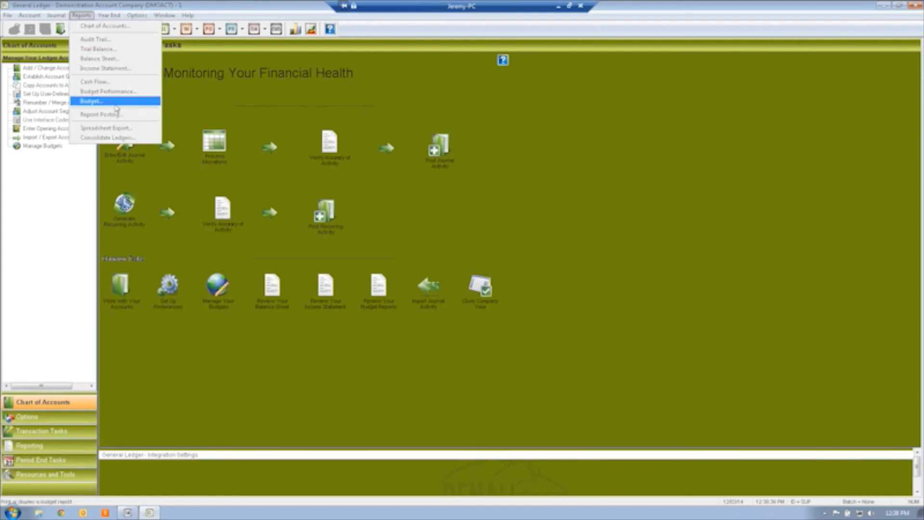
left_click(433, 242)
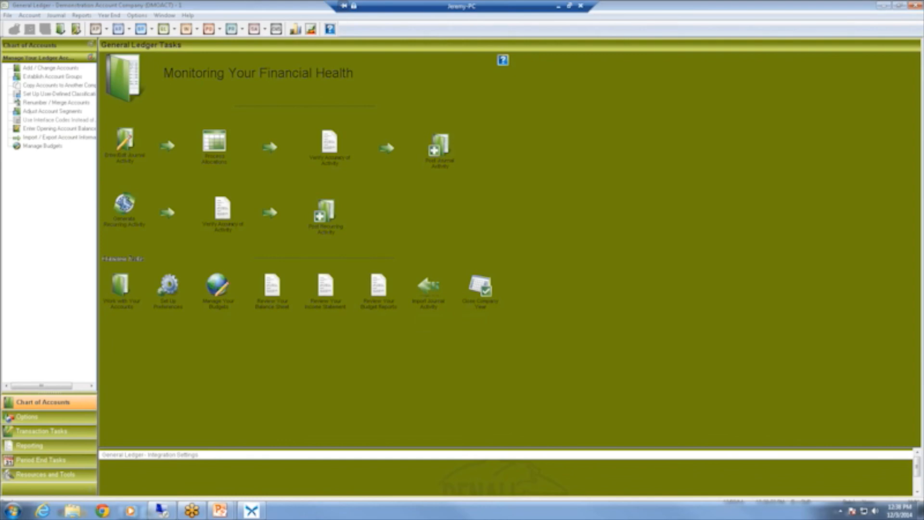
Switch to the PowerPoint slide show and advance to the Upcoming Webinars slide.
key("alt+Tab")
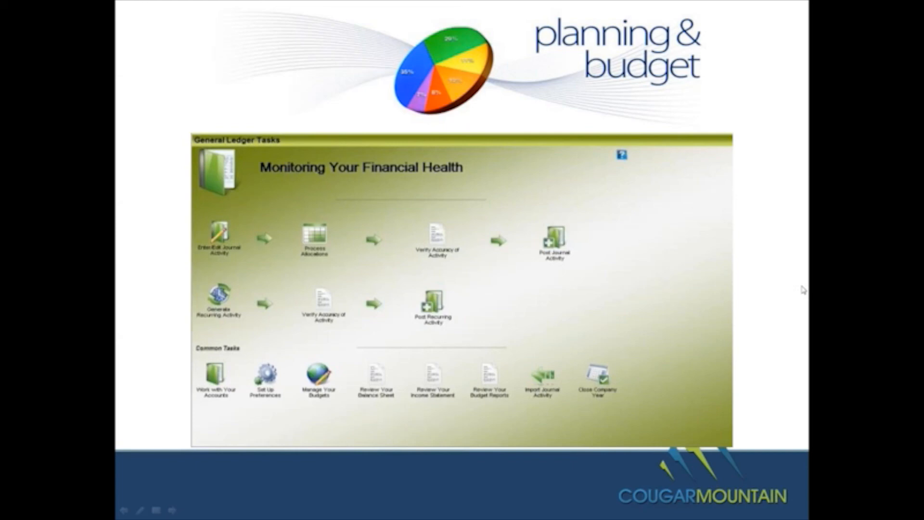
left_click(878, 321)
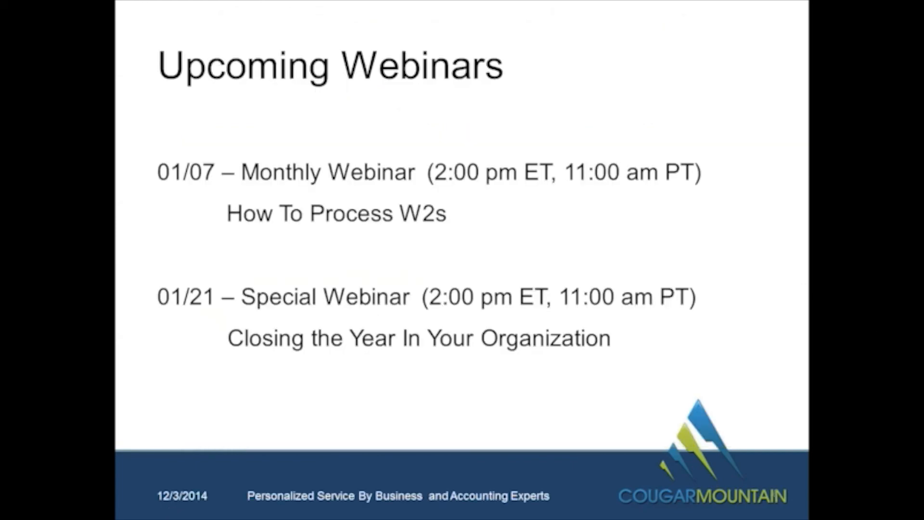